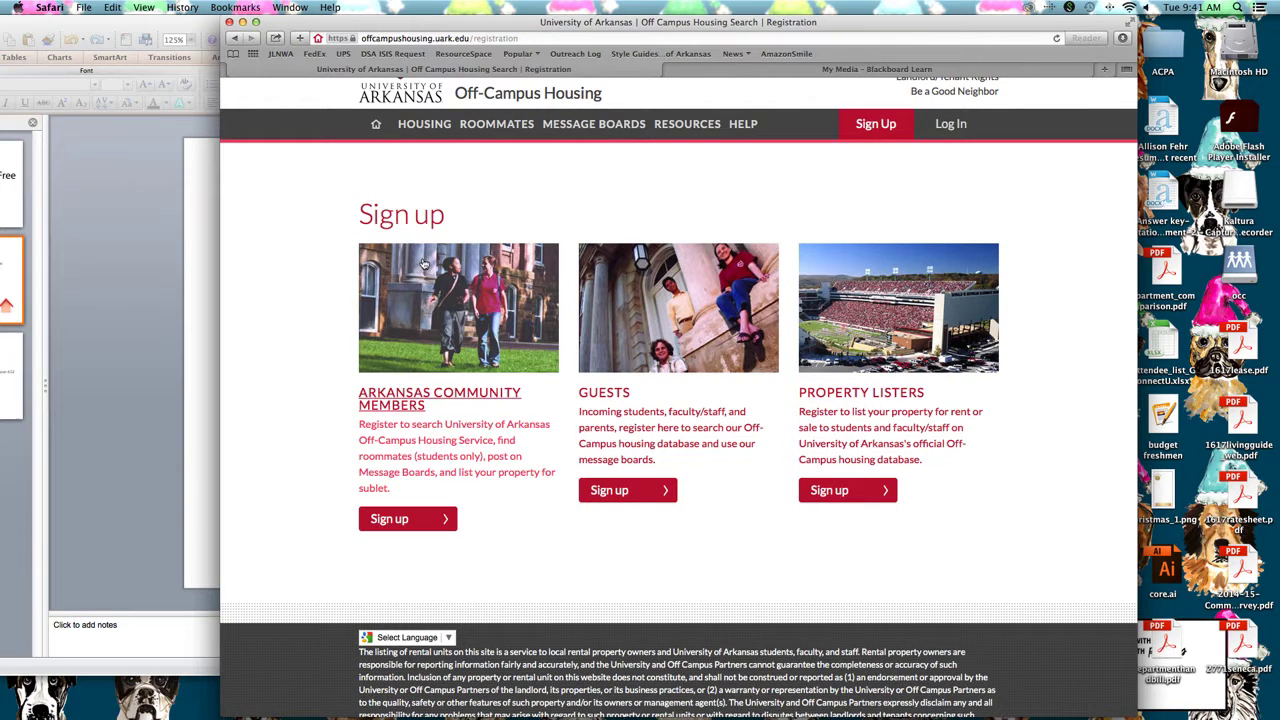
Scroll through the Sign up page to review the Community Member, Guest and Property Lister options
scroll(418, 447, down, 1)
scroll(496, 466, down, 1)
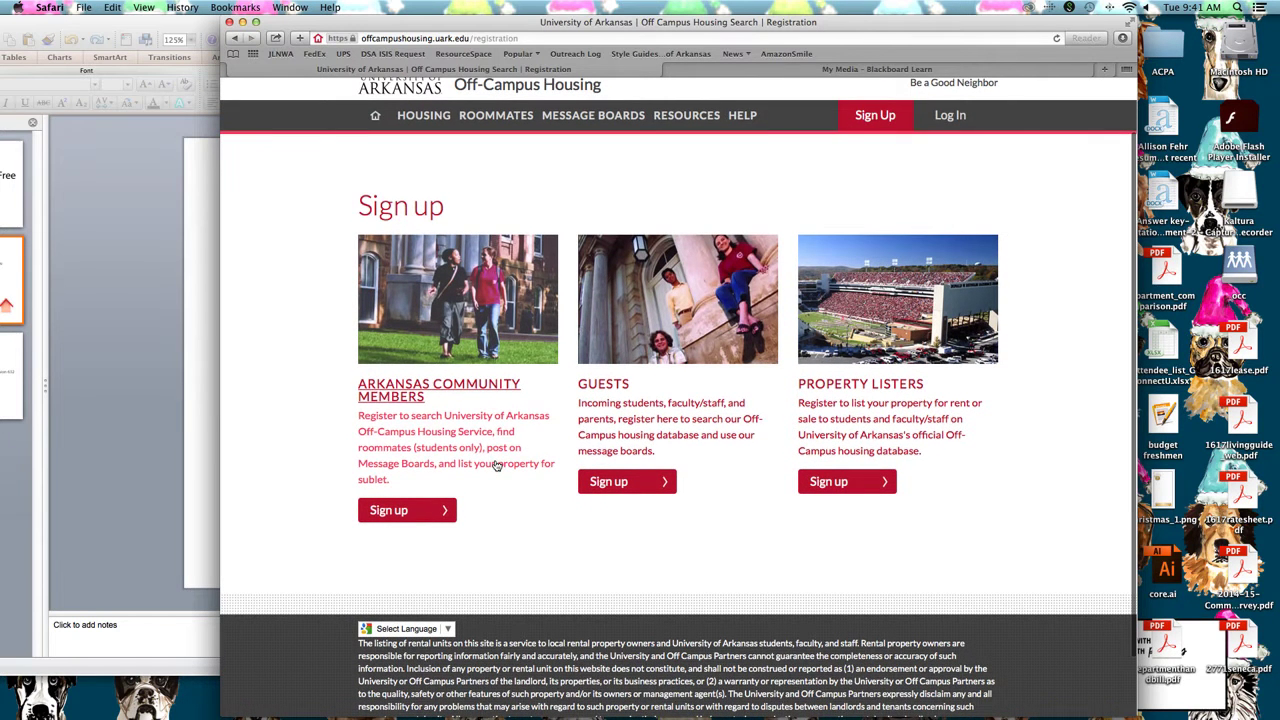
scroll(492, 465, down, 1)
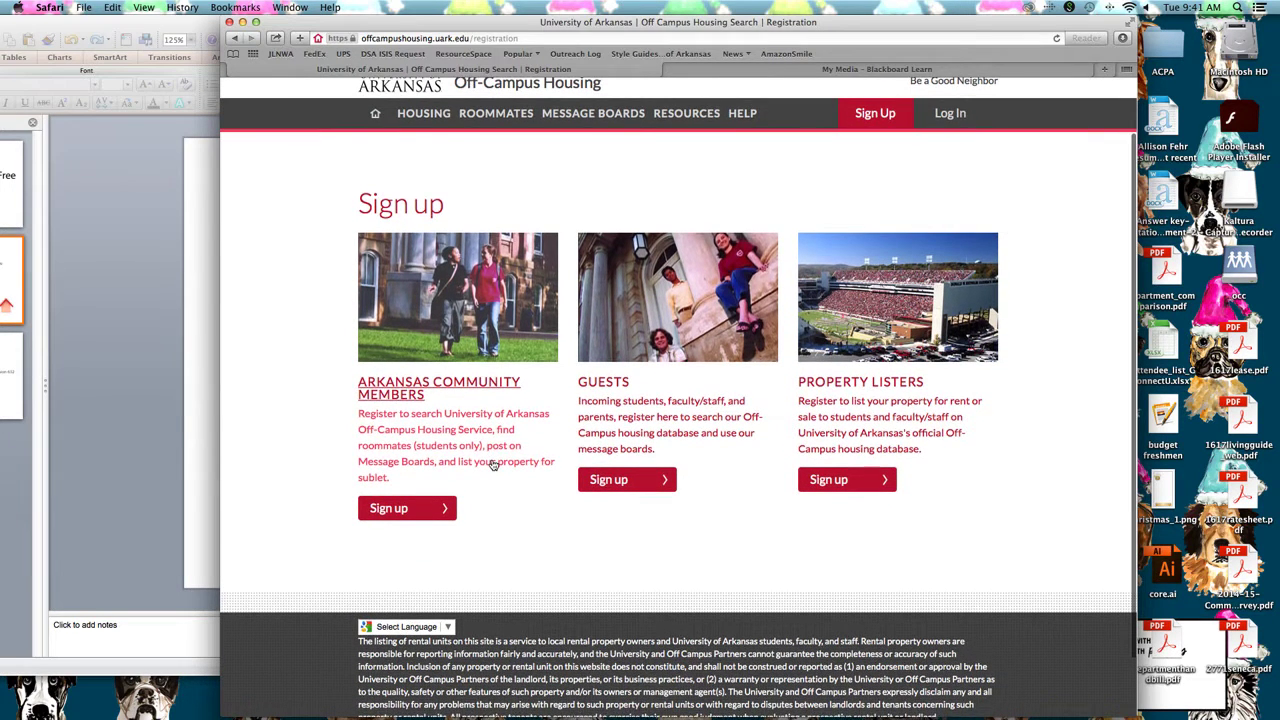
scroll(492, 465, up, 1)
scroll(488, 463, down, 1)
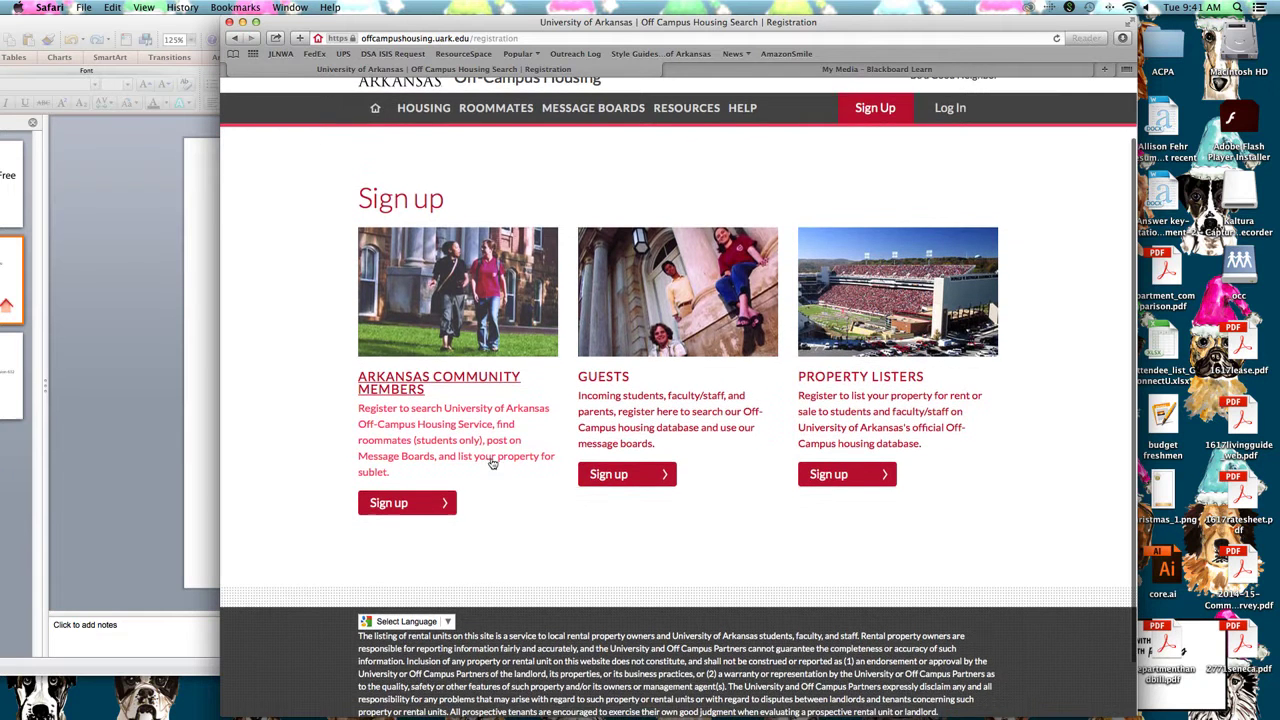
scroll(488, 456, up, 1)
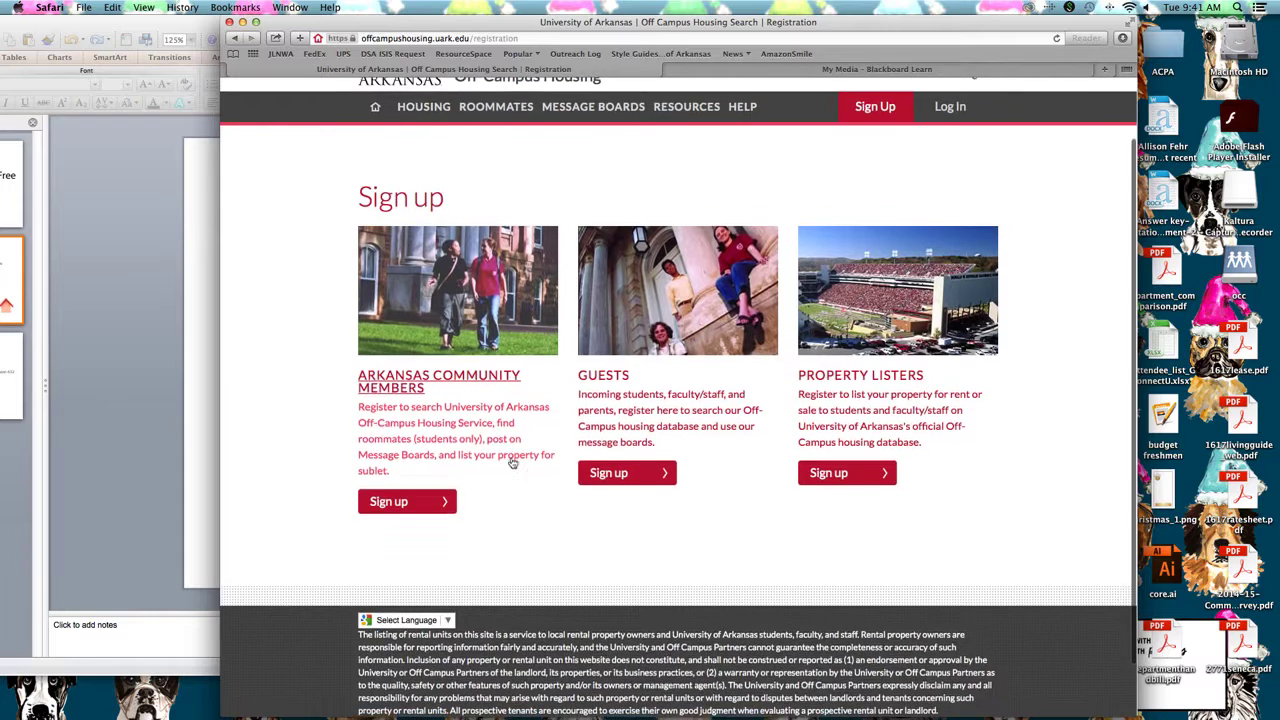
scroll(508, 433, down, 2)
scroll(604, 396, down, 1)
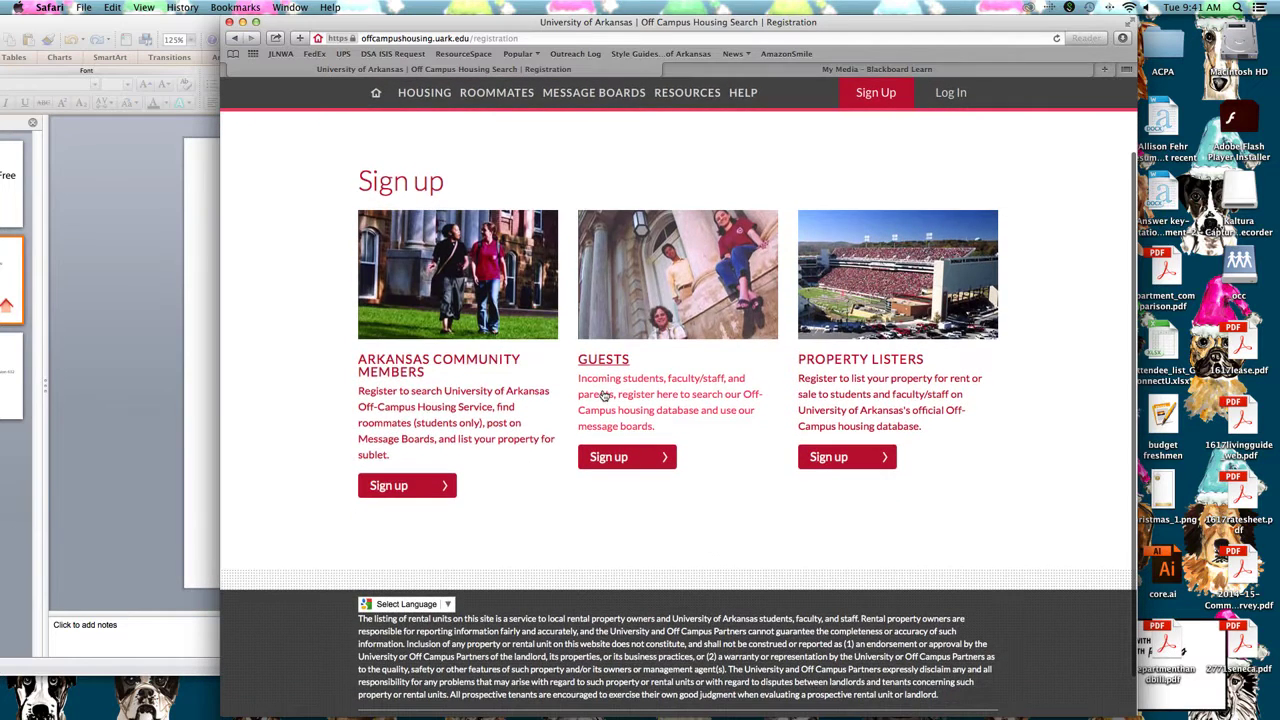
scroll(604, 396, down, 1)
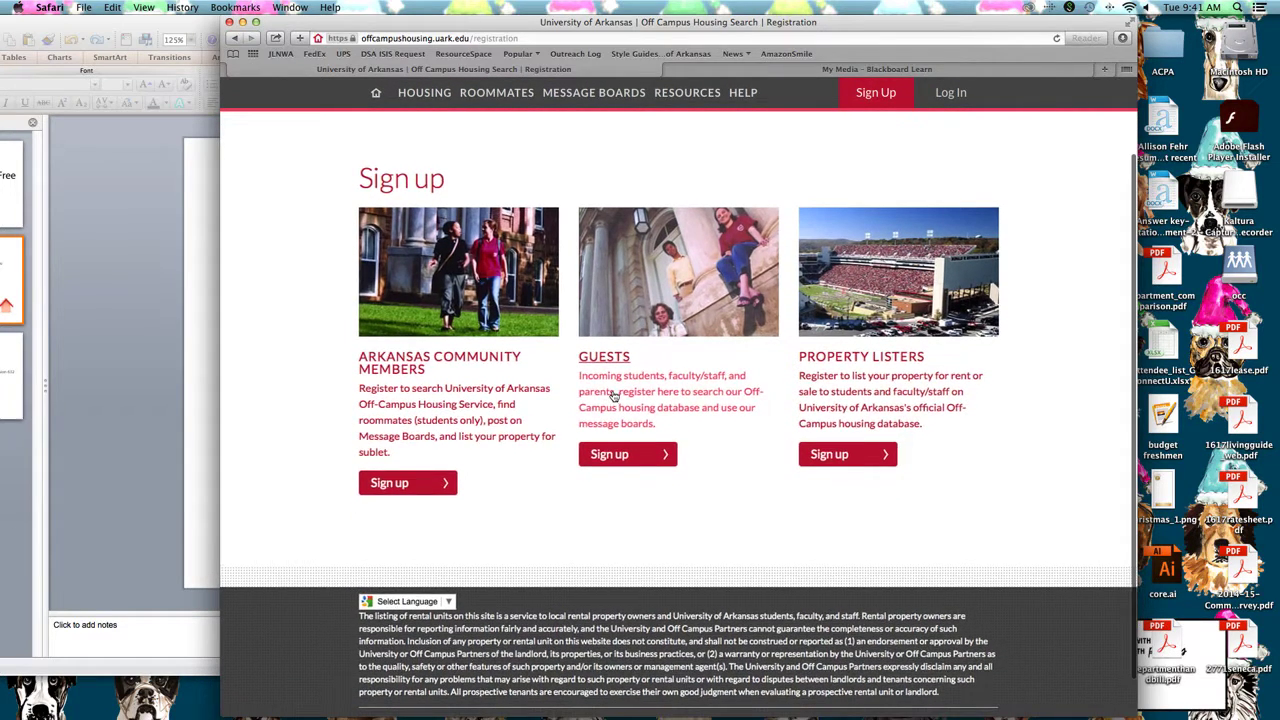
scroll(614, 396, down, 1)
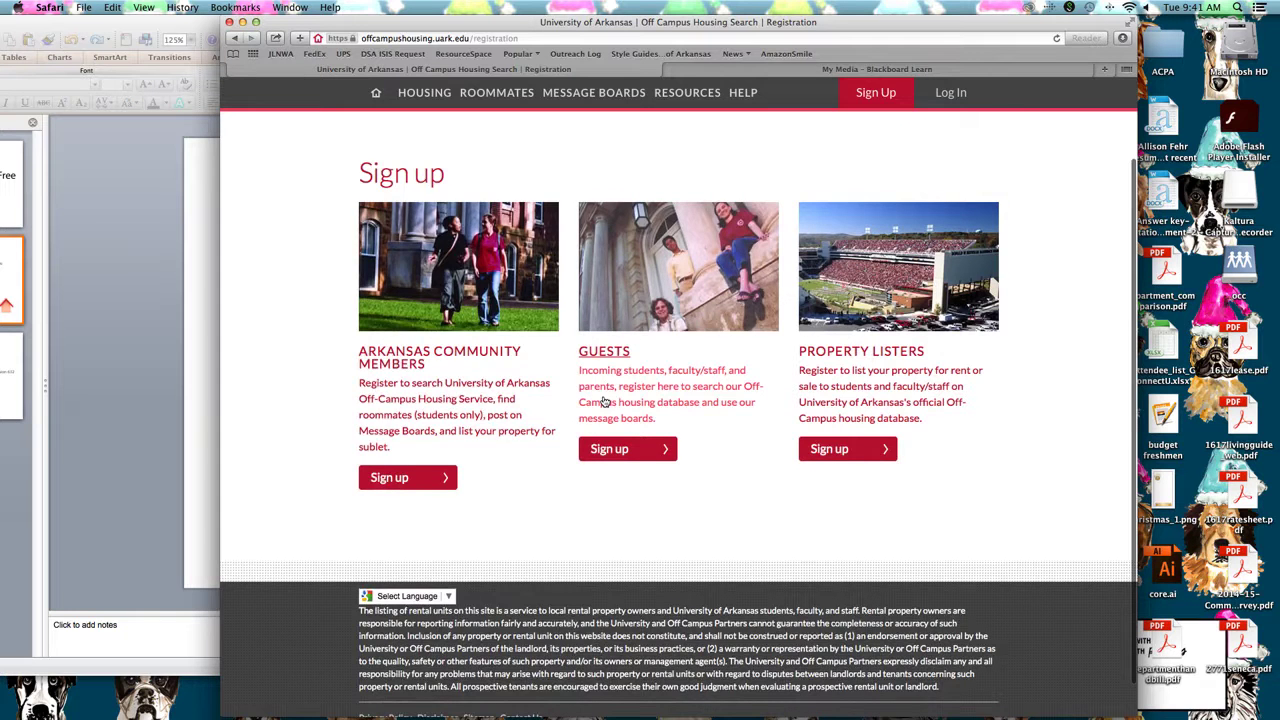
scroll(520, 409, down, 1)
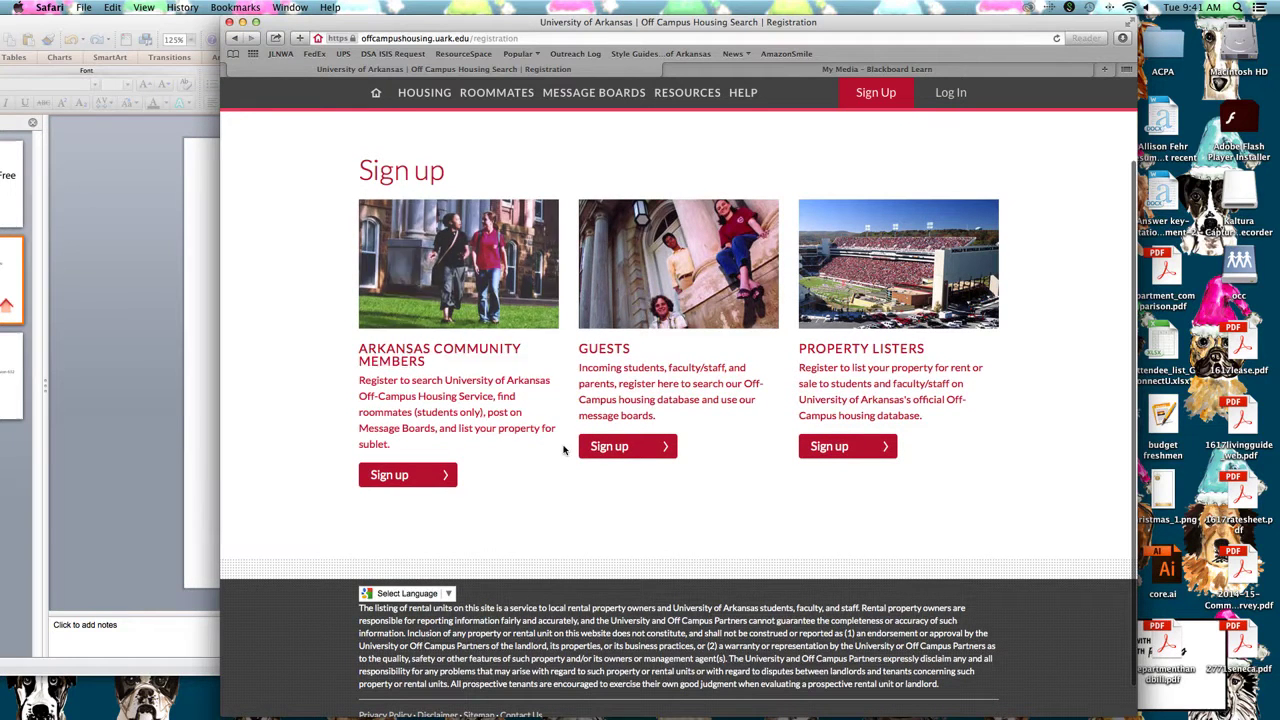
Choose the Arkansas Community Members sign-up and log in through UARK Central Login
click(403, 476)
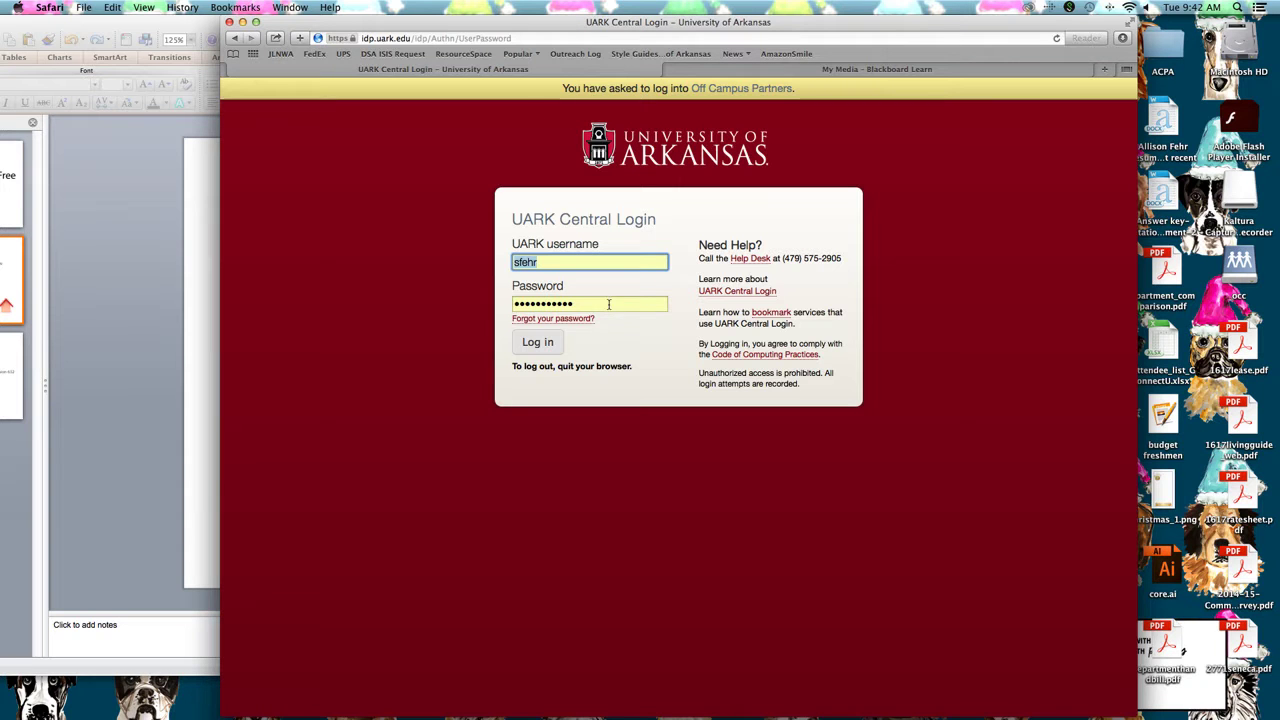
click(537, 350)
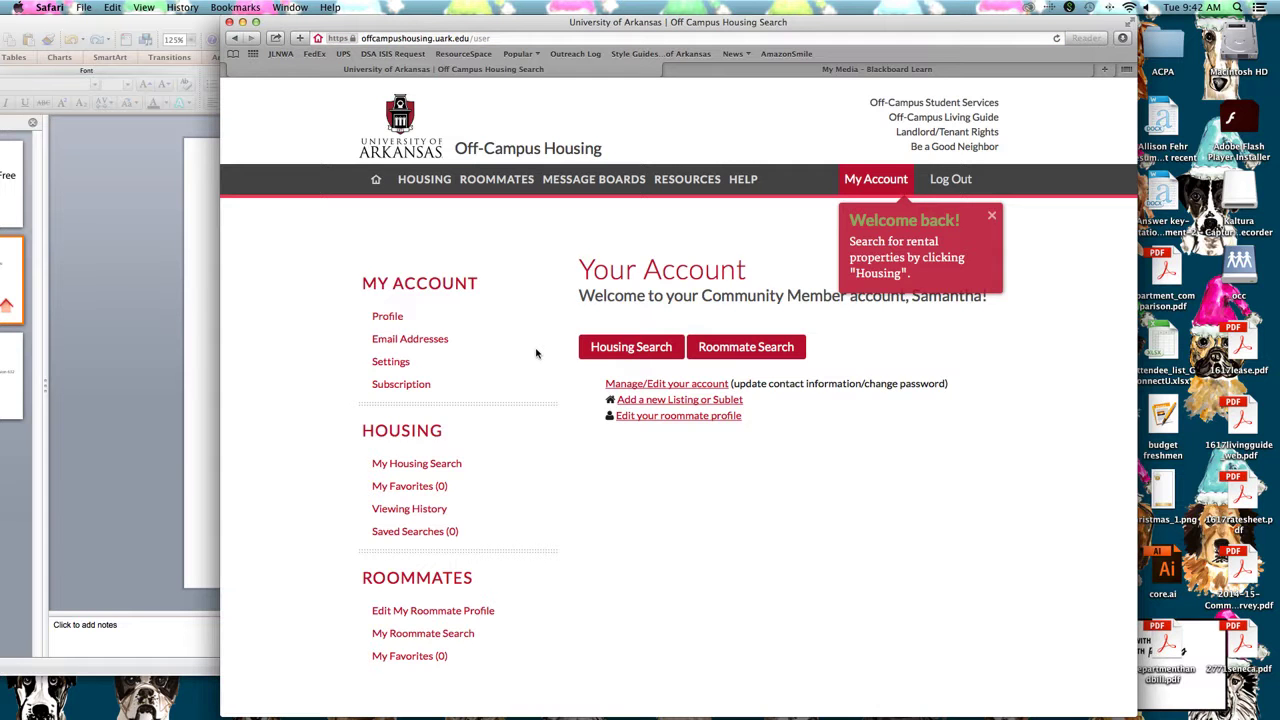
Dismiss the Welcome back popup and reopen 'Add a new Listing' from the account page
click(990, 219)
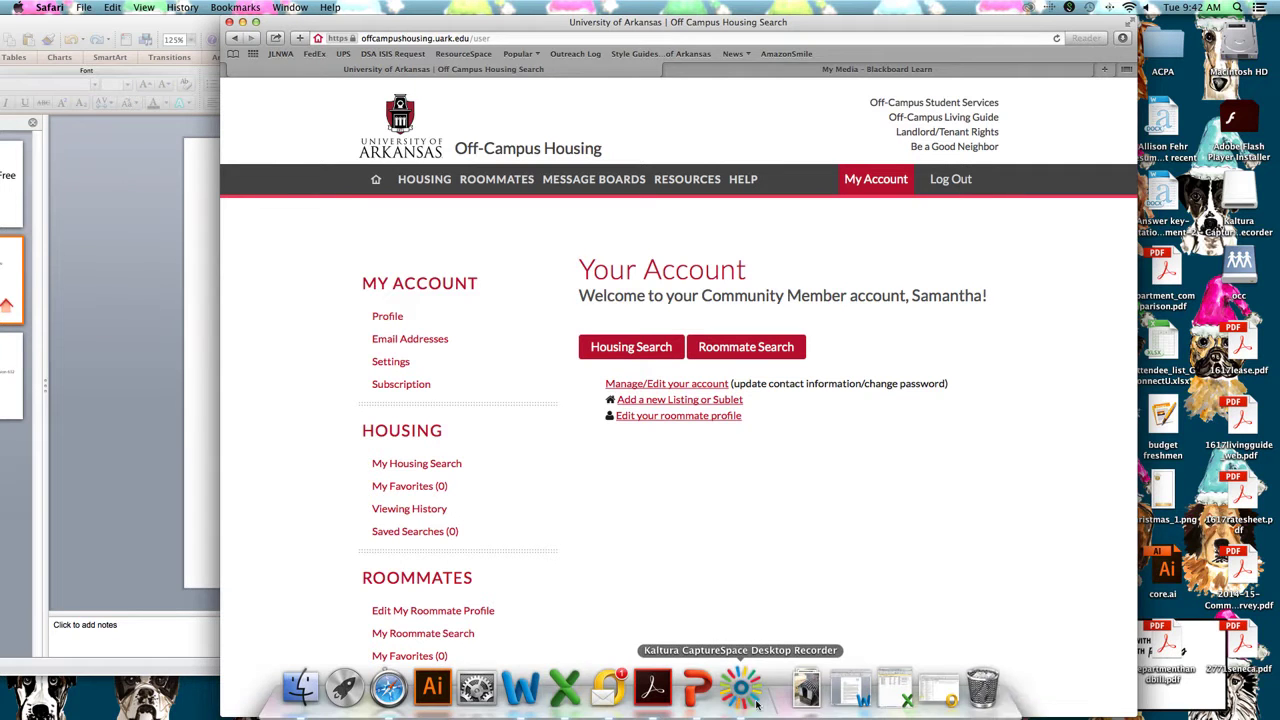
click(758, 710)
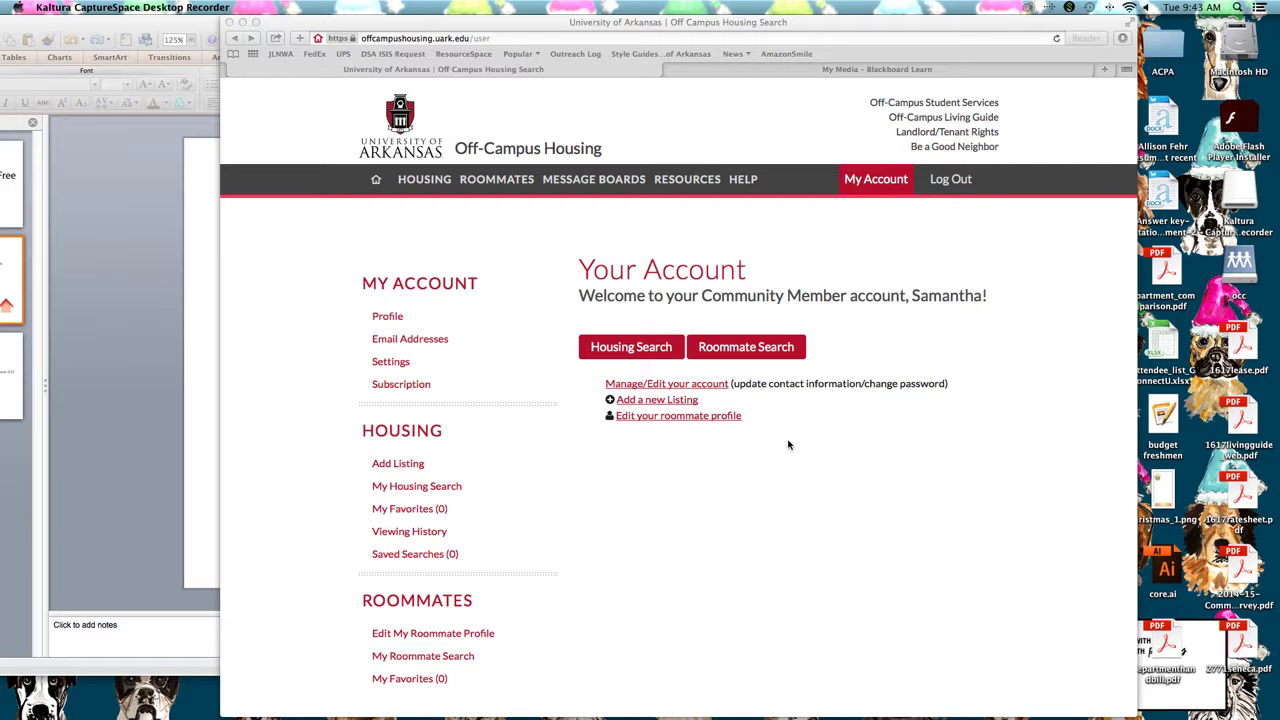
click(679, 405)
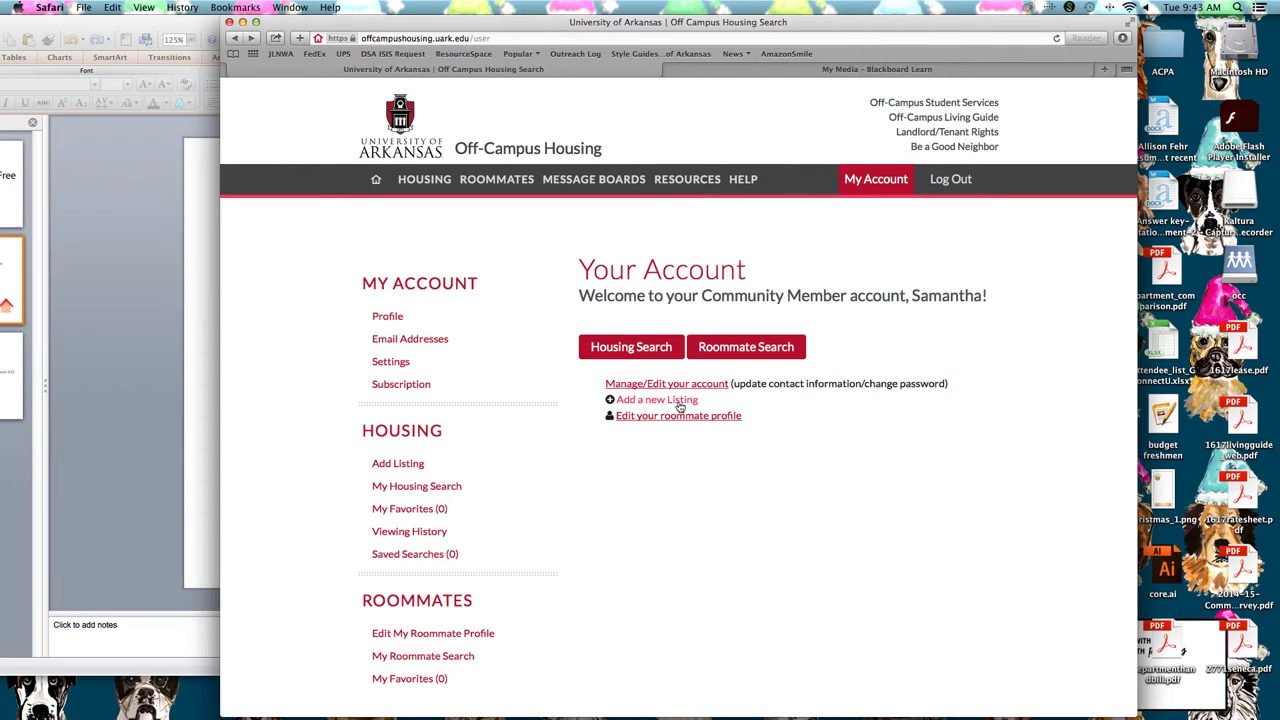
click(679, 405)
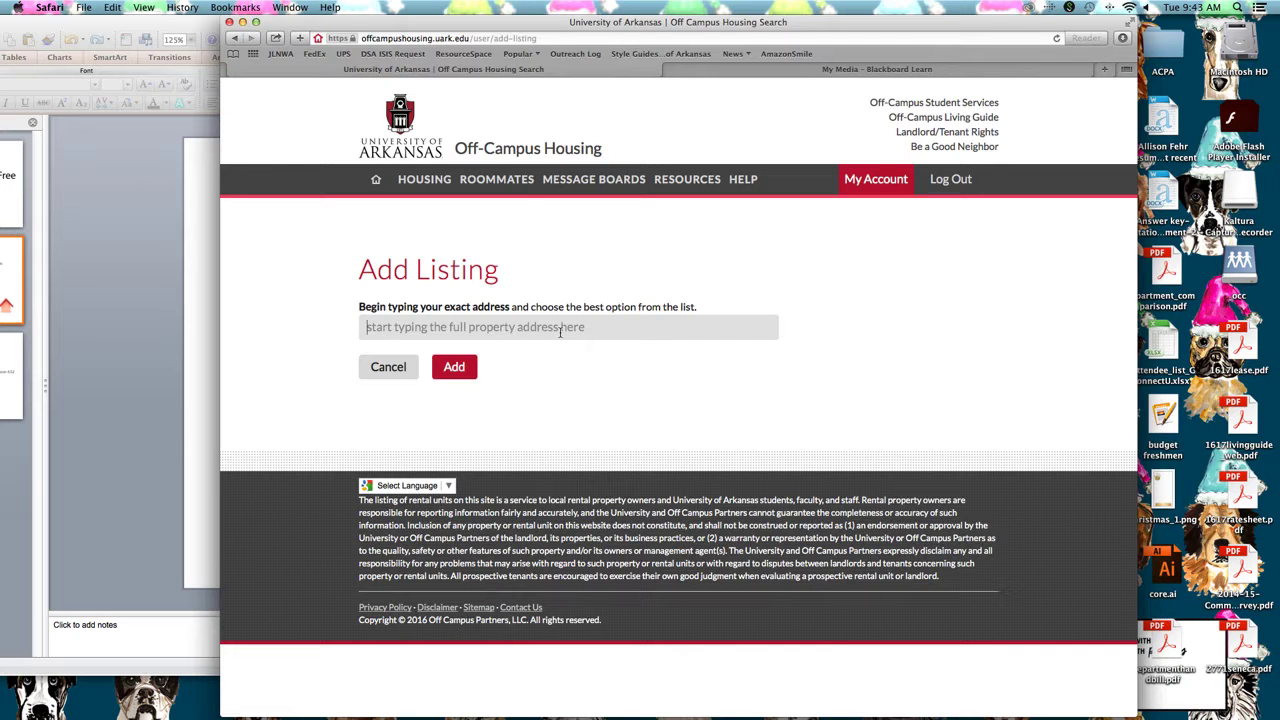
click(385, 367)
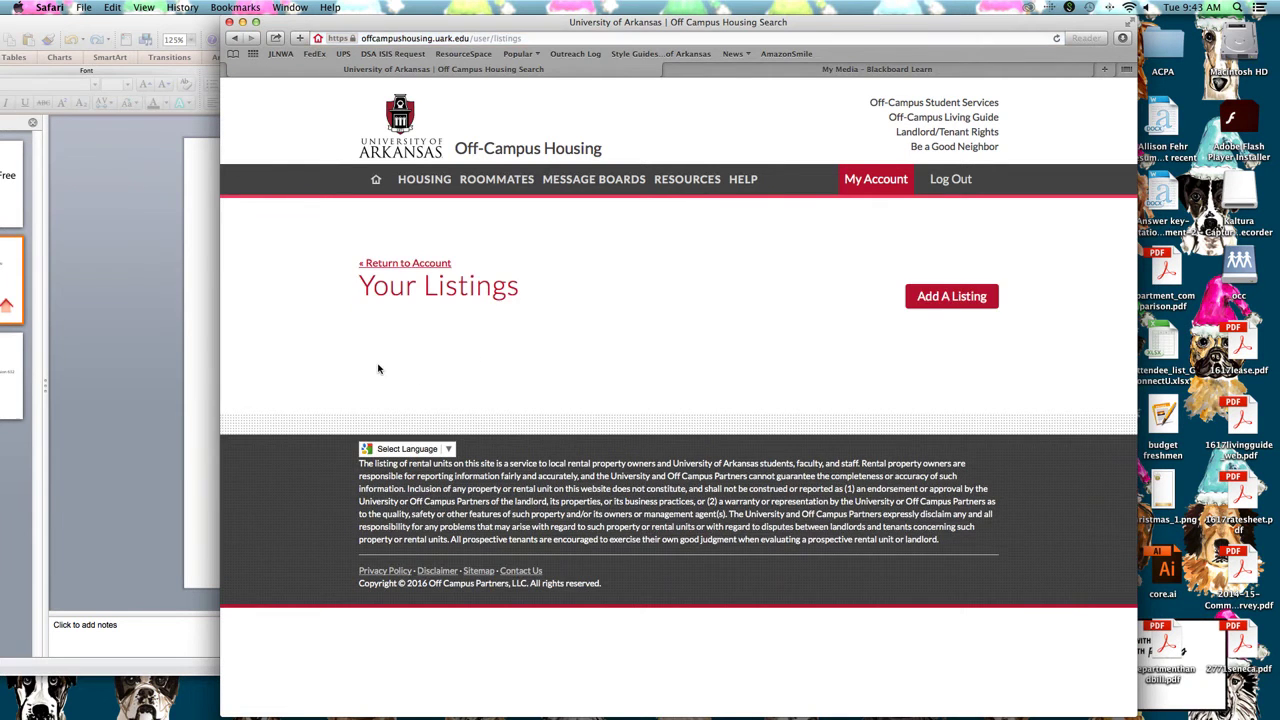
click(408, 264)
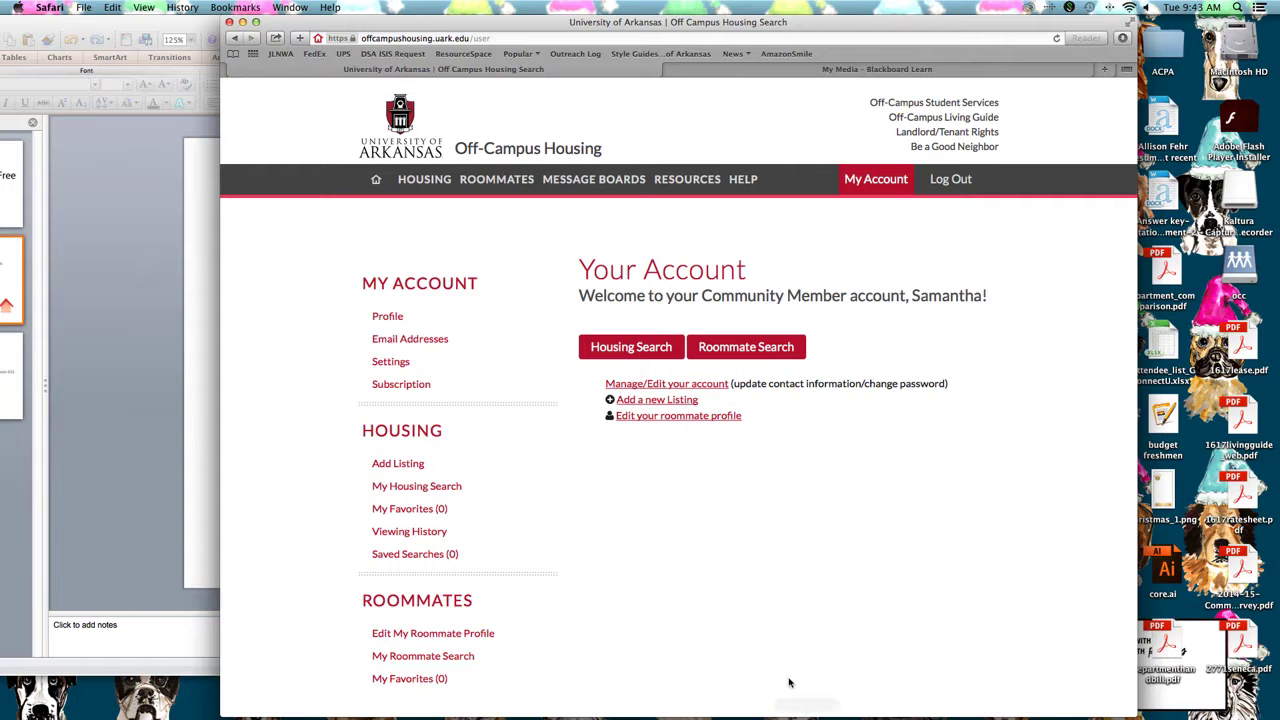
click(639, 397)
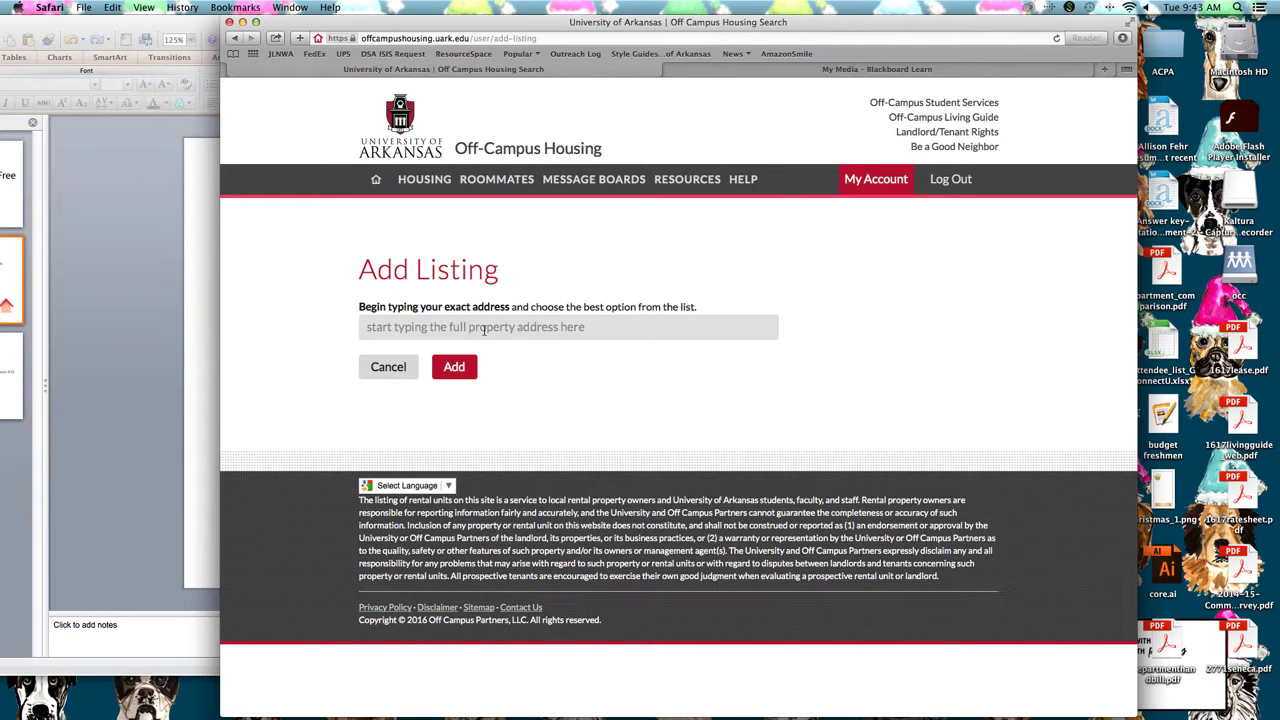
click(565, 334)
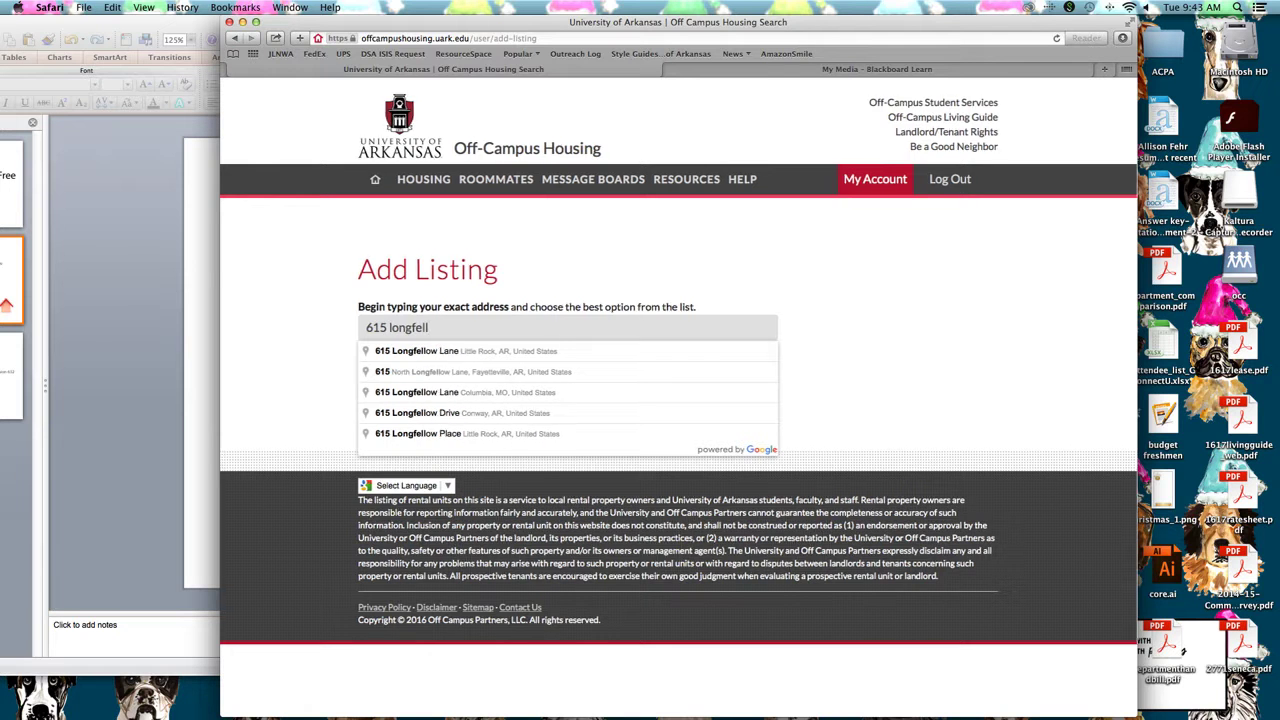
click(596, 372)
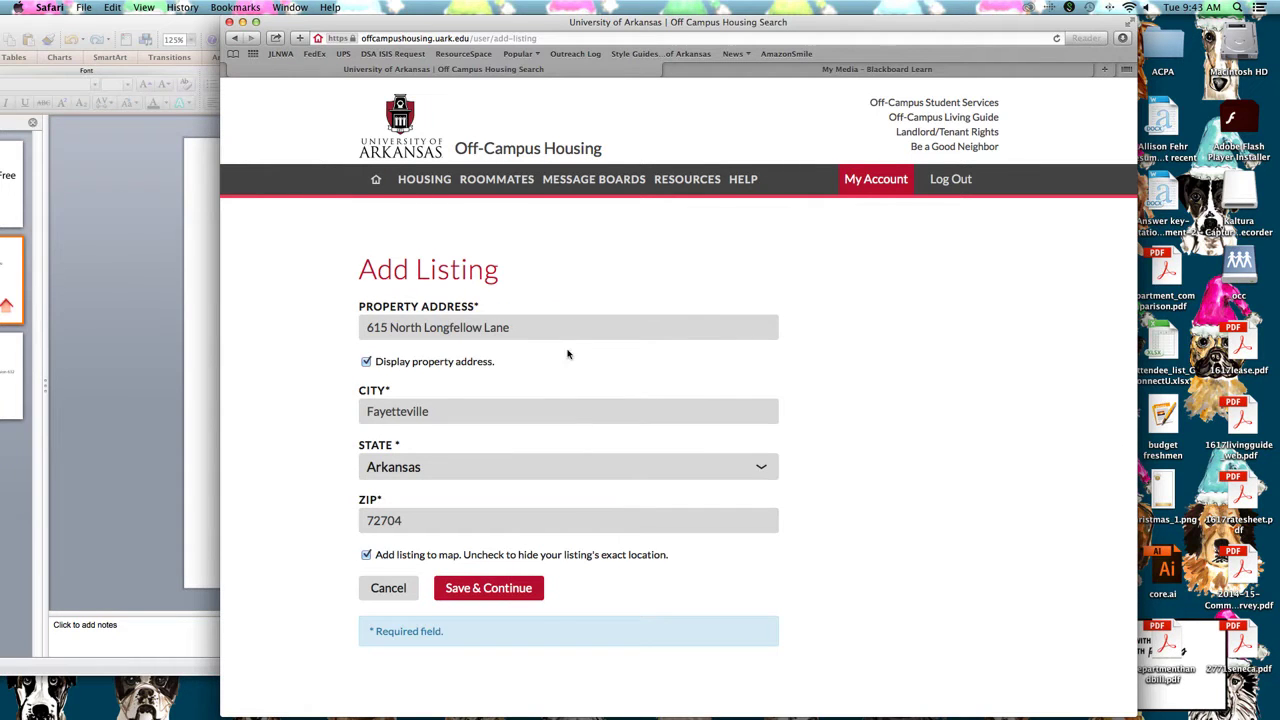
scroll(560, 380, down, 1)
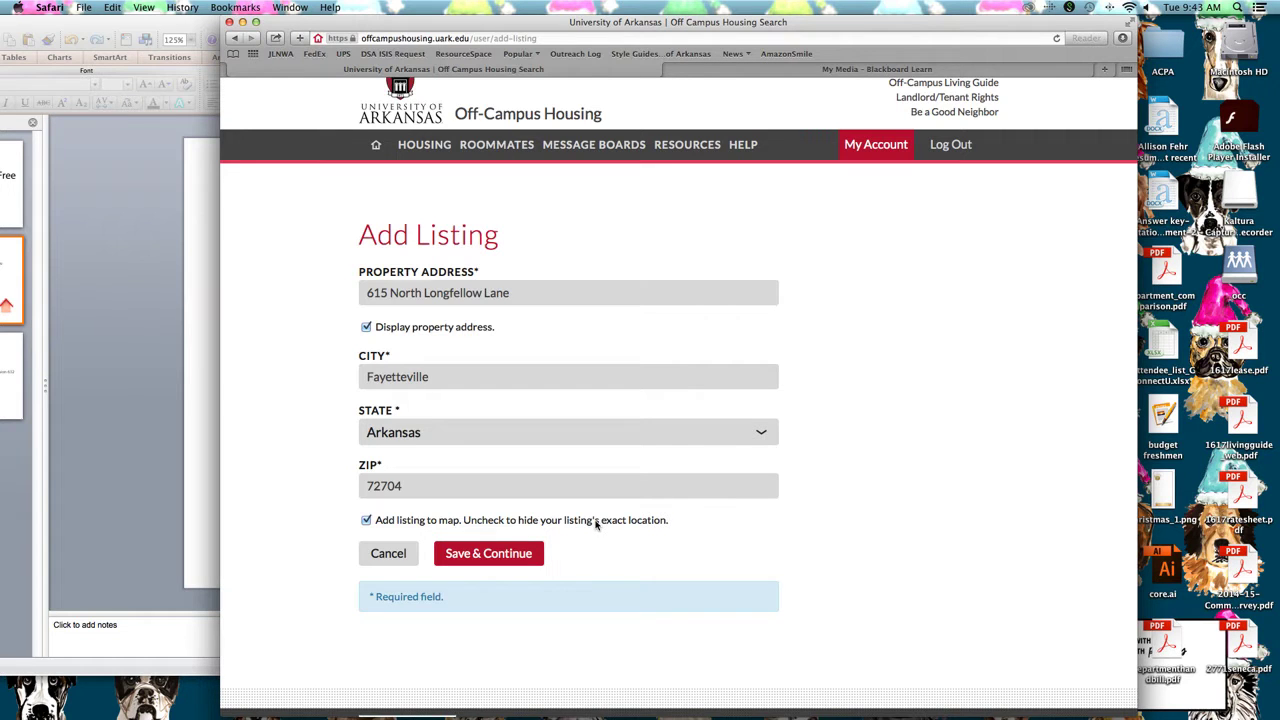
Save the address, keep North/West of Campus as neighborhood, and untick Faculty/Staff convenience
click(523, 554)
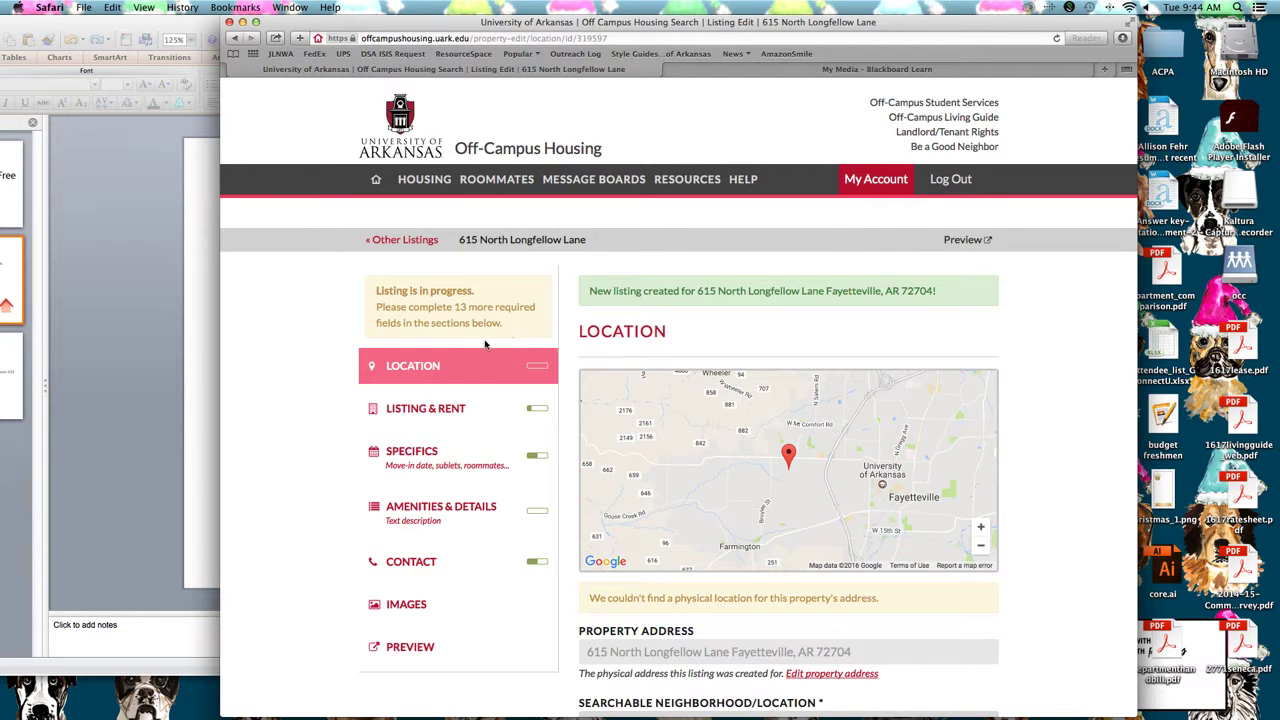
scroll(485, 350, down, 3)
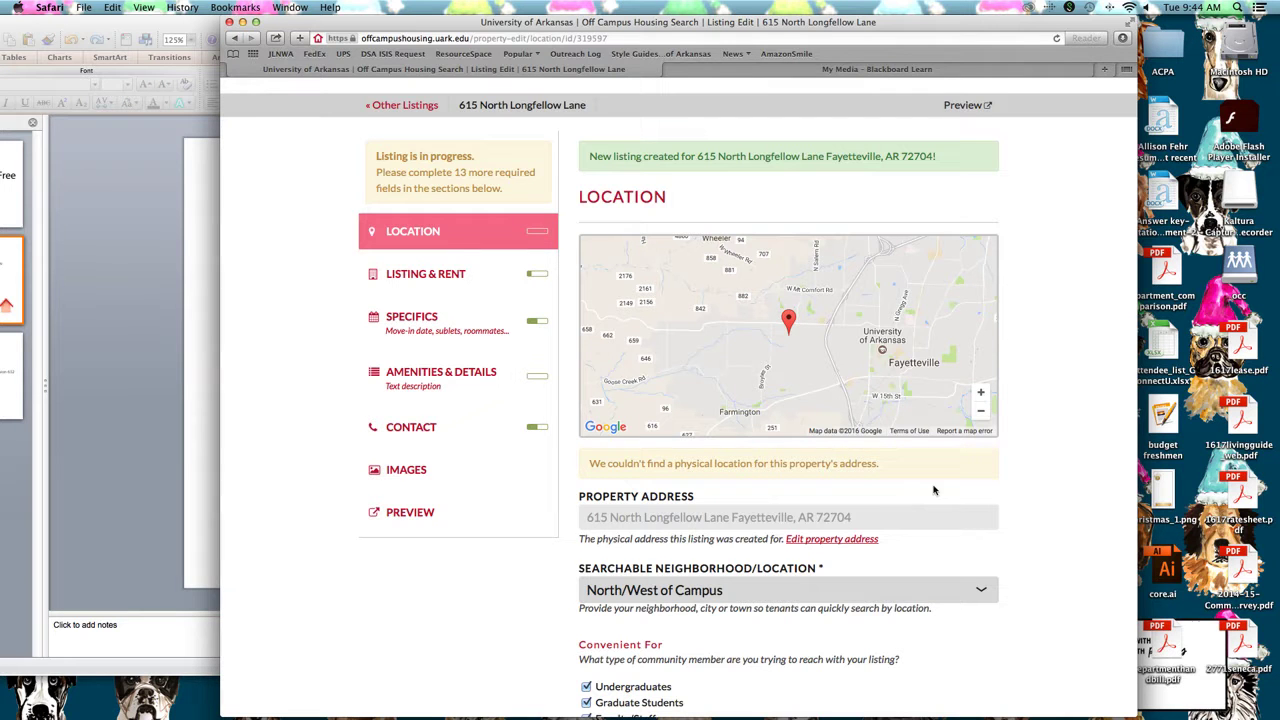
scroll(944, 488, down, 4)
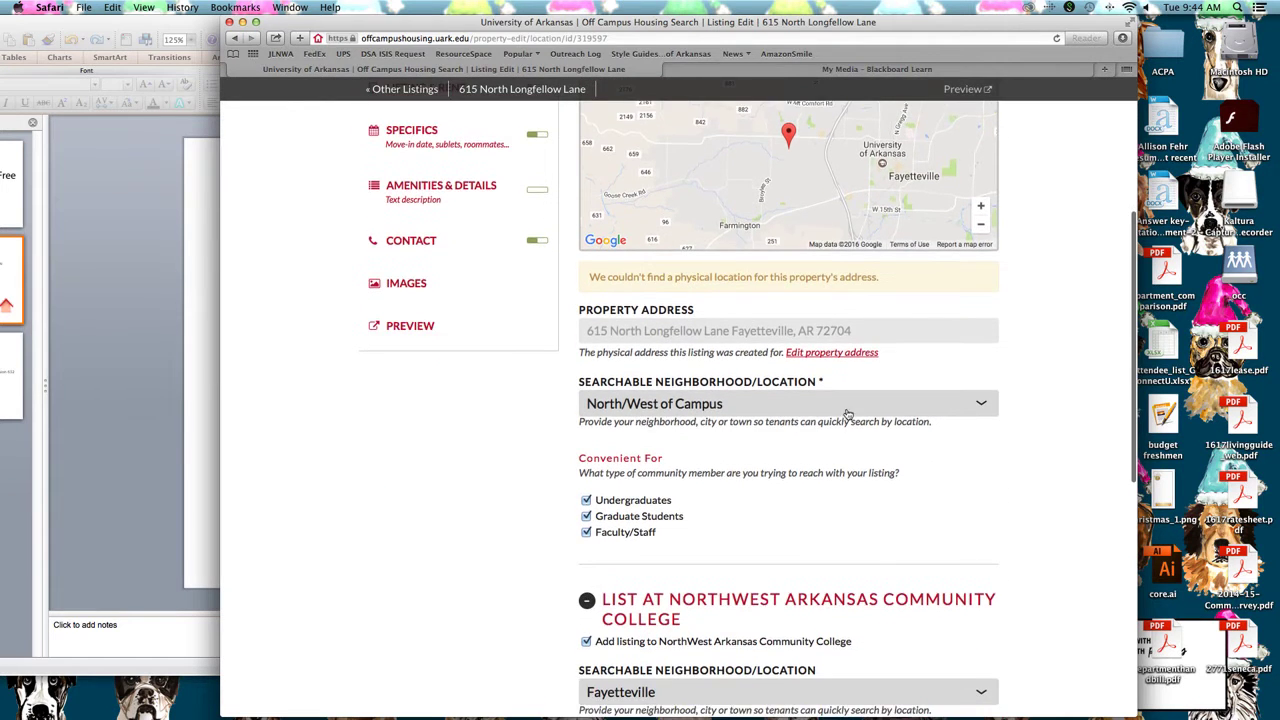
click(847, 410)
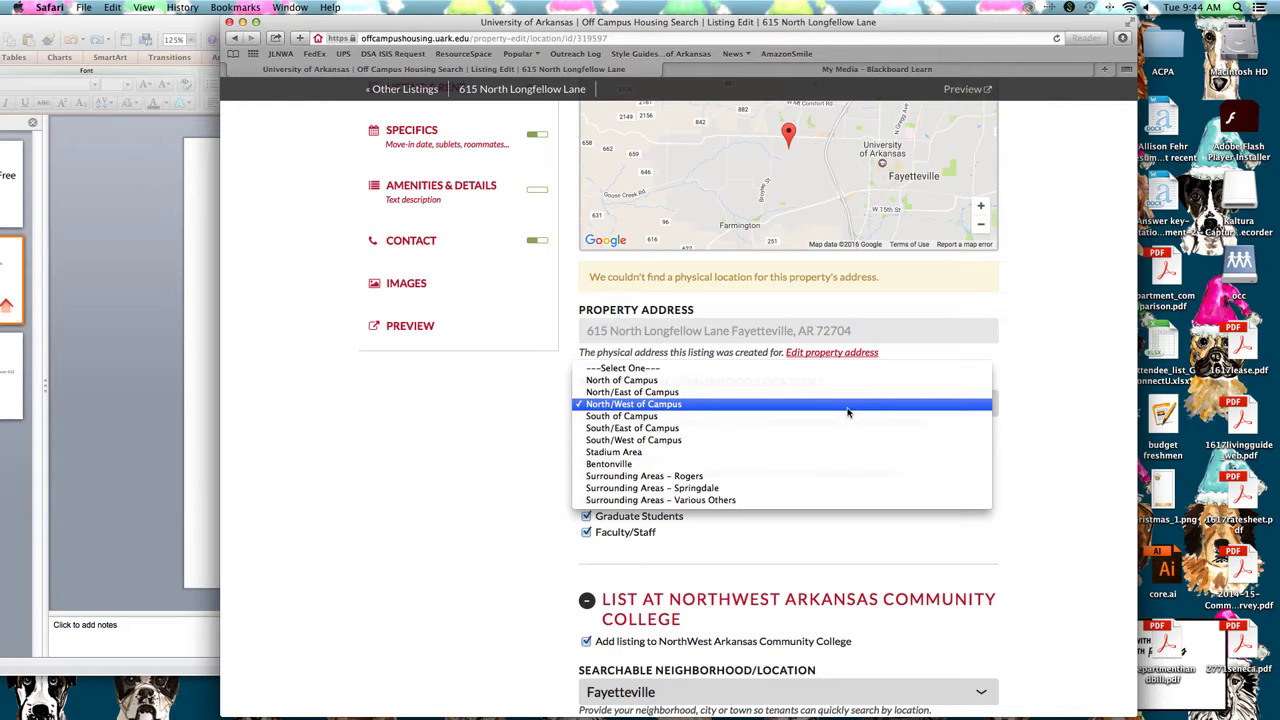
click(847, 410)
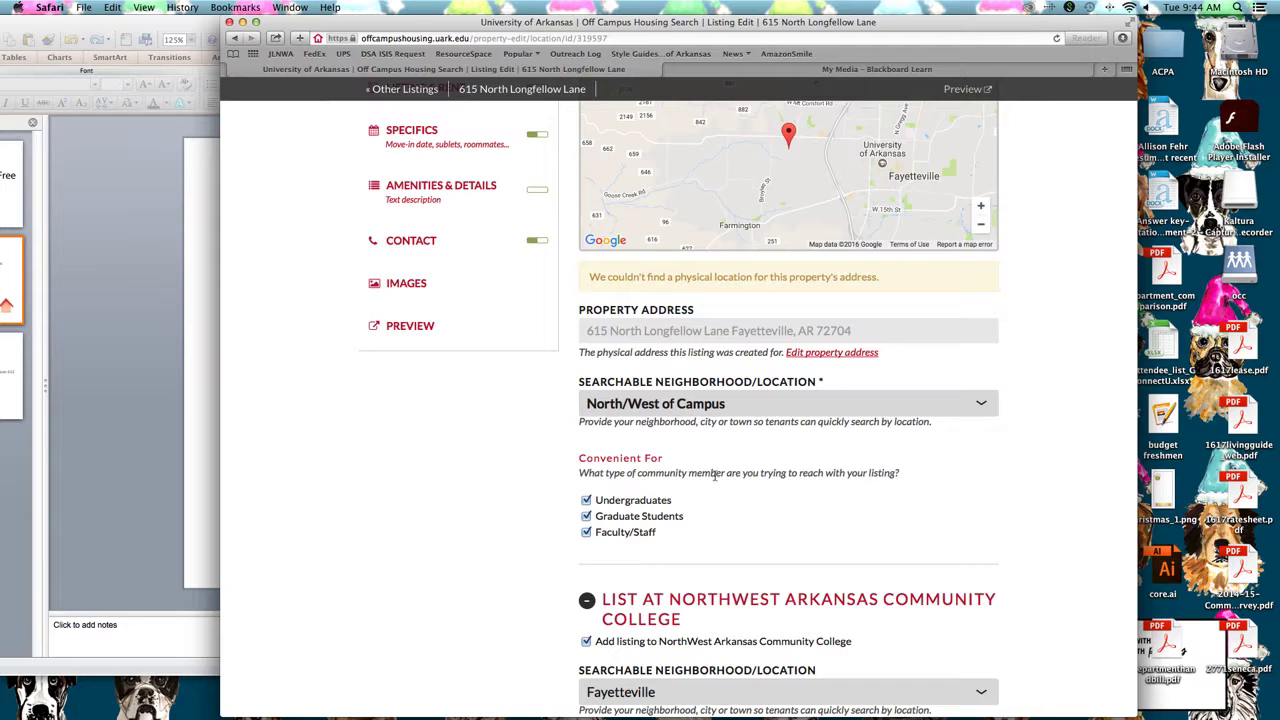
scroll(722, 473, down, 2)
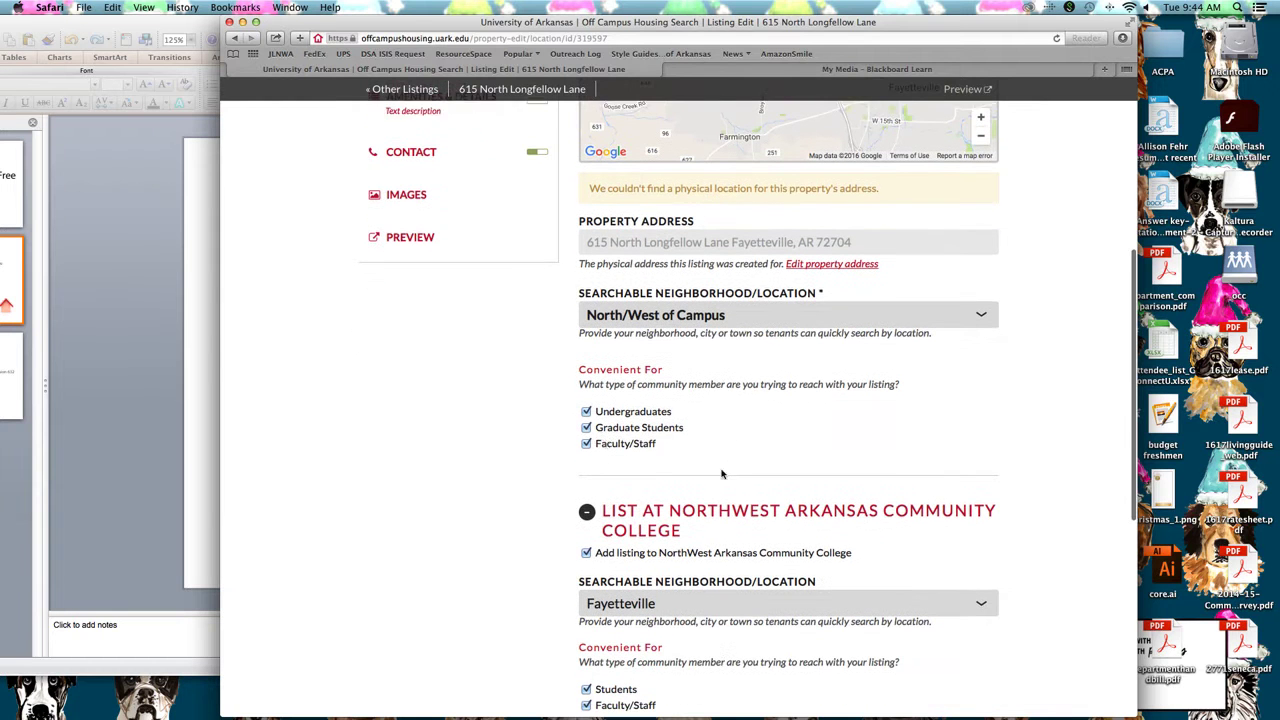
click(586, 444)
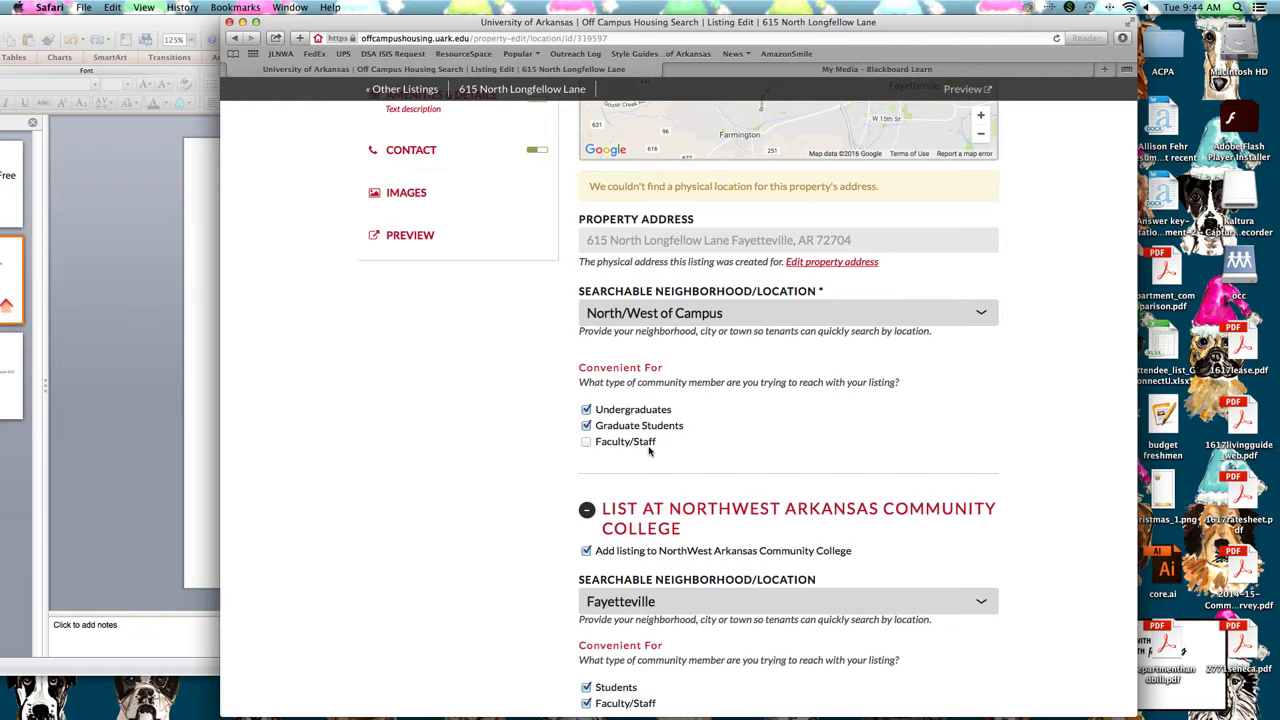
scroll(648, 451, down, 3)
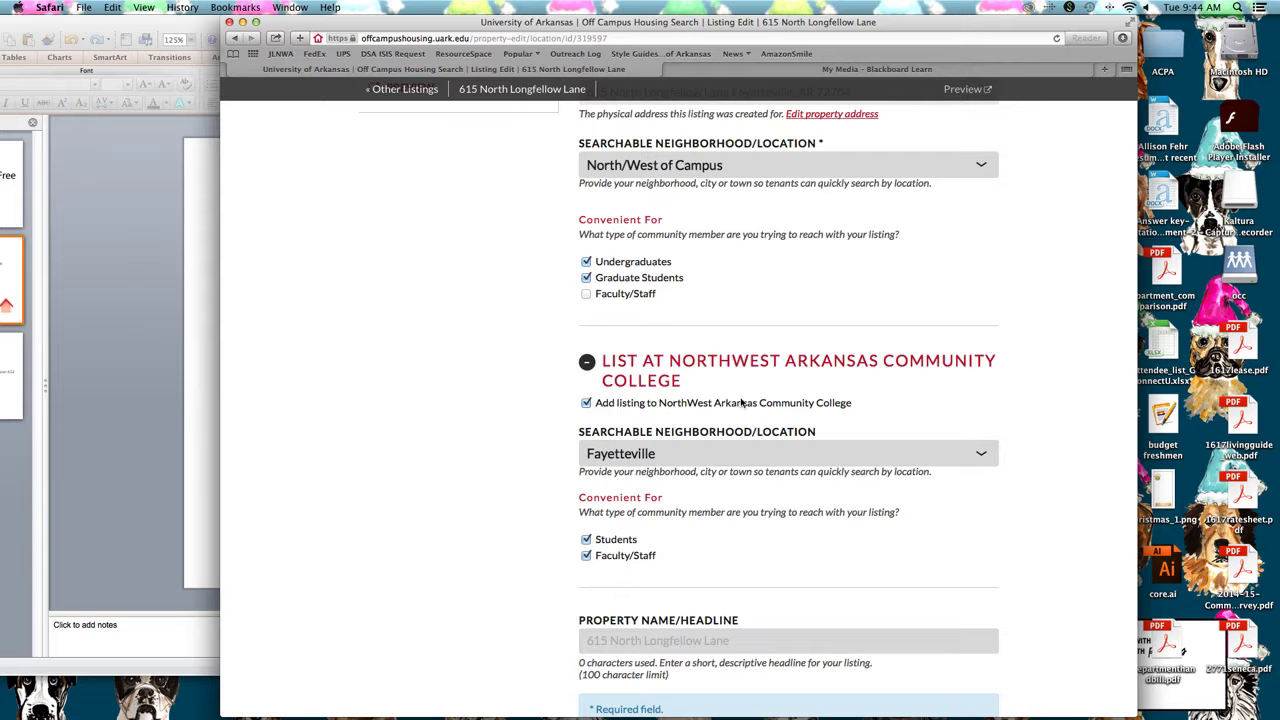
scroll(700, 407, down, 2)
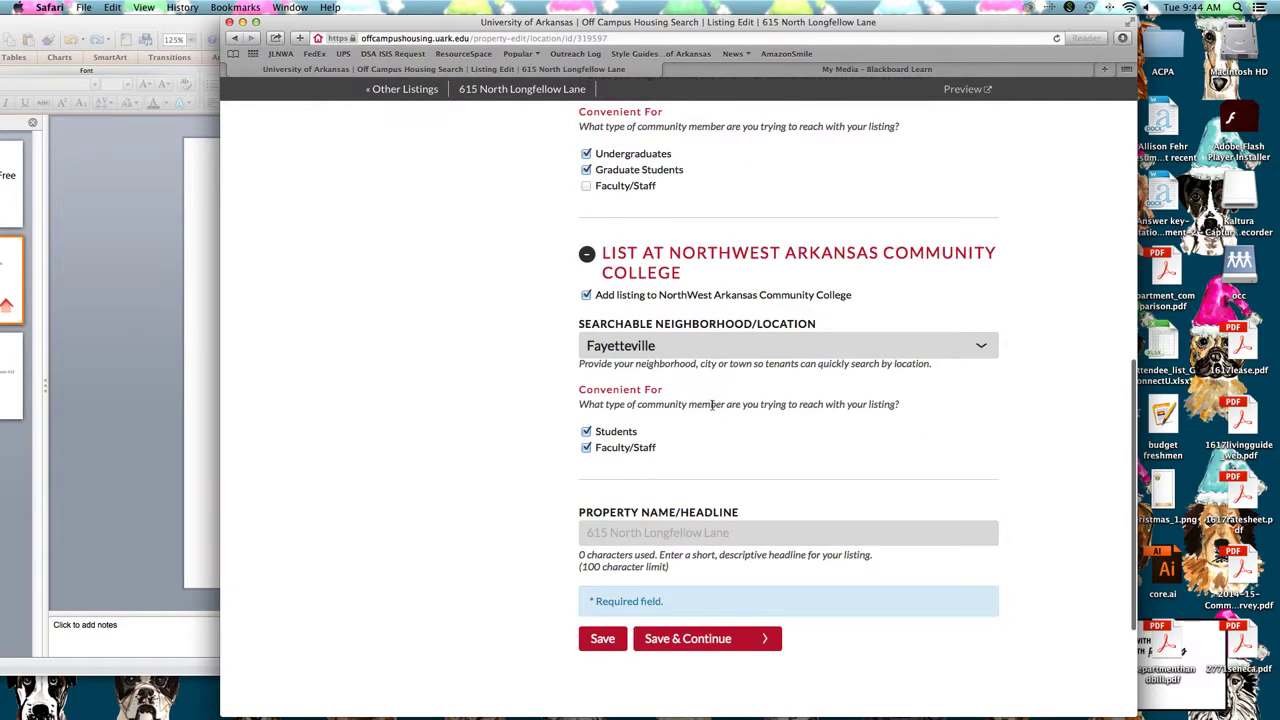
scroll(712, 404, down, 2)
Enter the headline '1 bedroom in West Fayetteville for rent' and save the location details
click(709, 461)
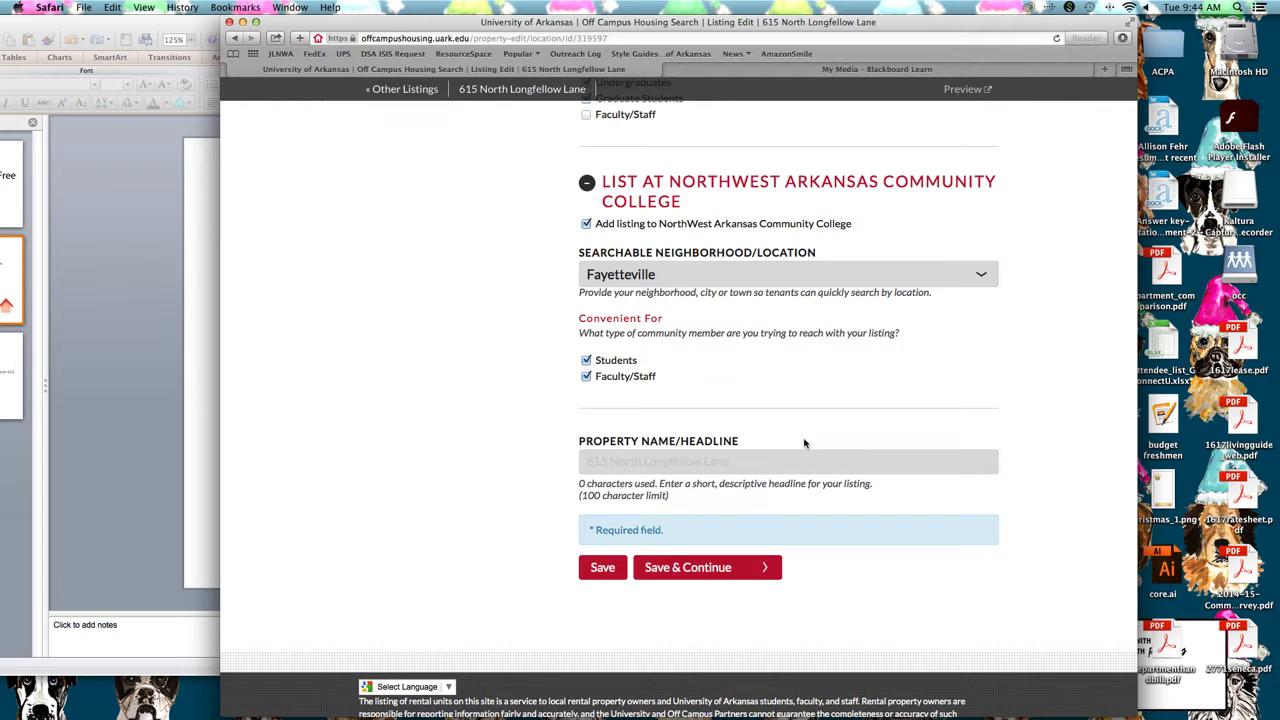
text(1 bedroom in West Fayettev)
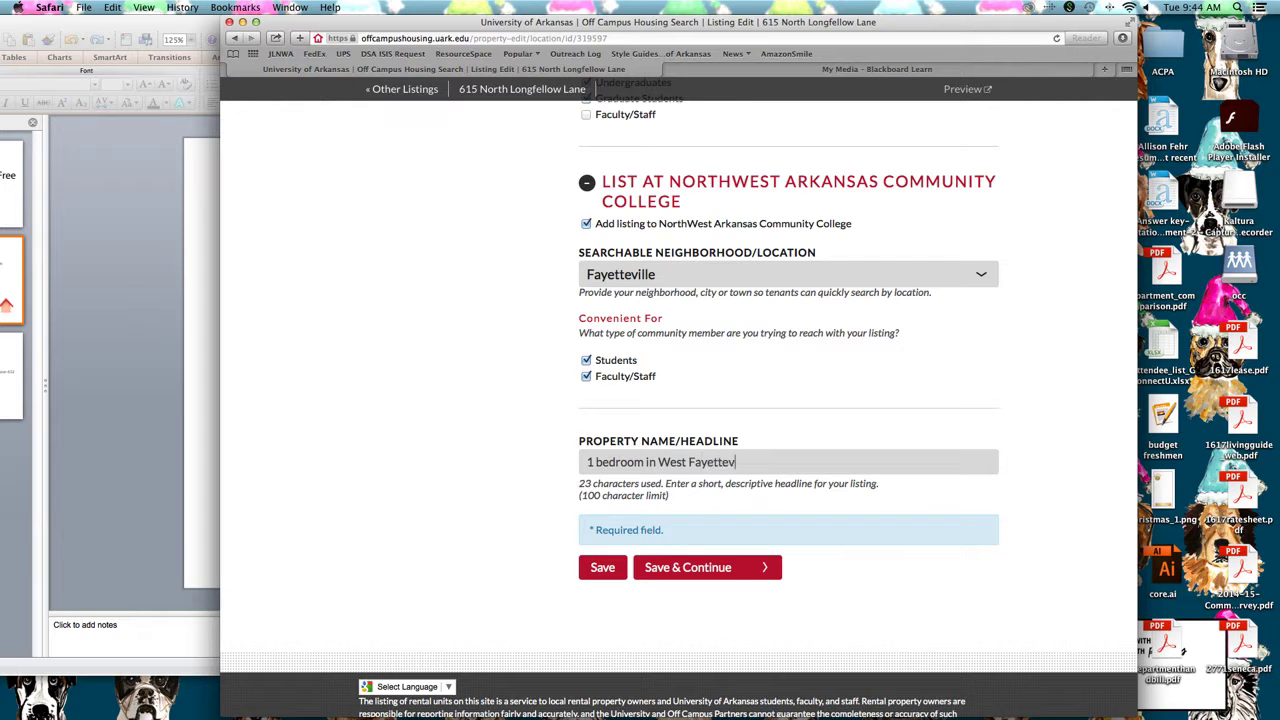
text(ille for rent)
click(724, 567)
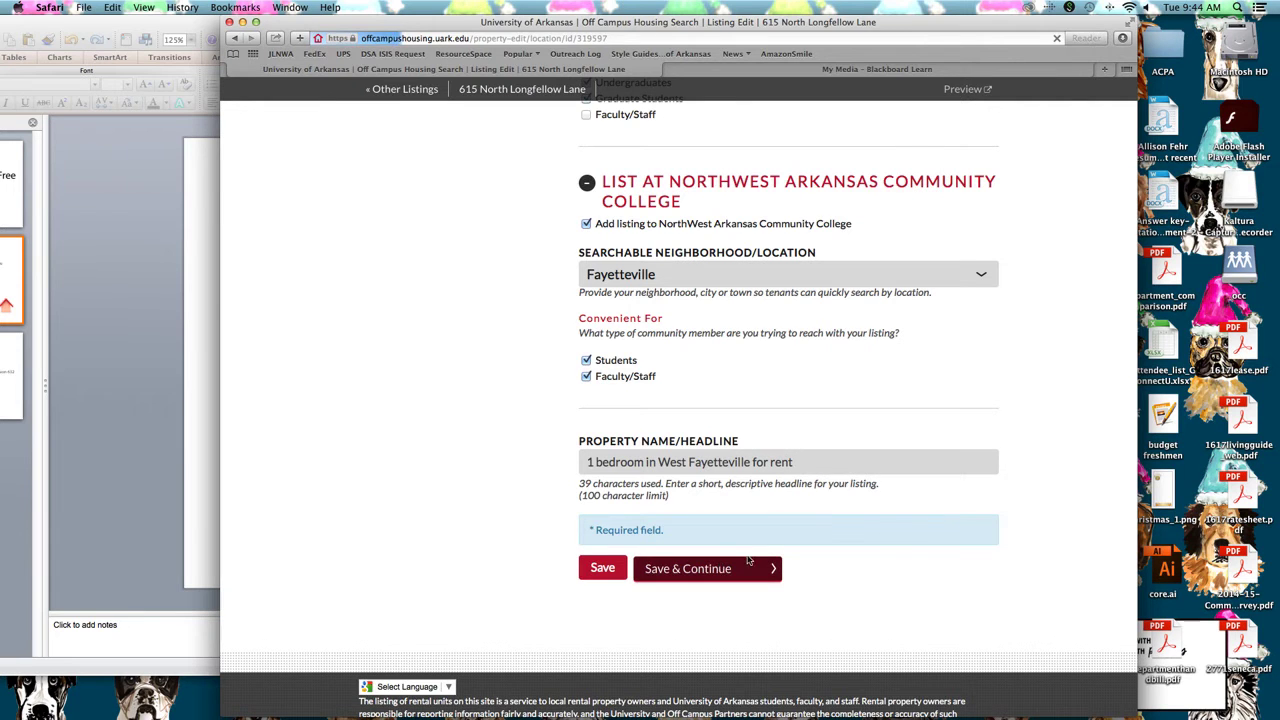
Set the building type to House with 1 bedroom and 1 bathroom
click(890, 400)
click(896, 380)
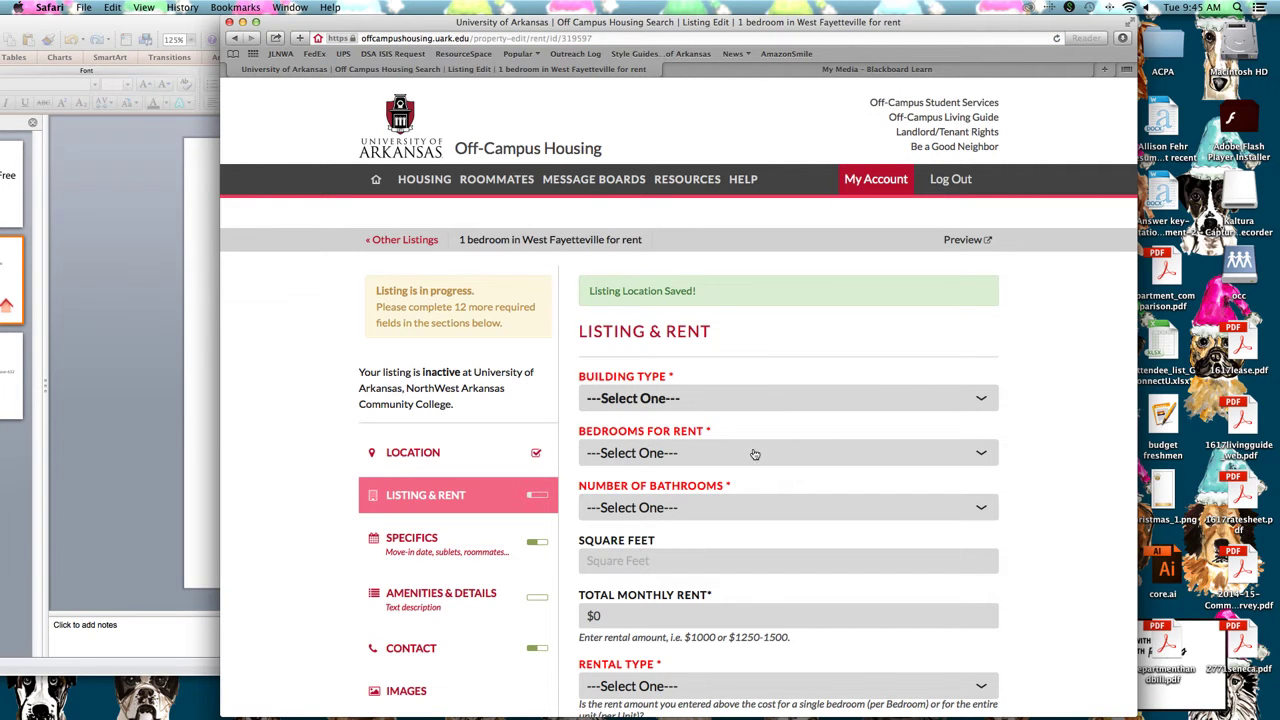
click(722, 400)
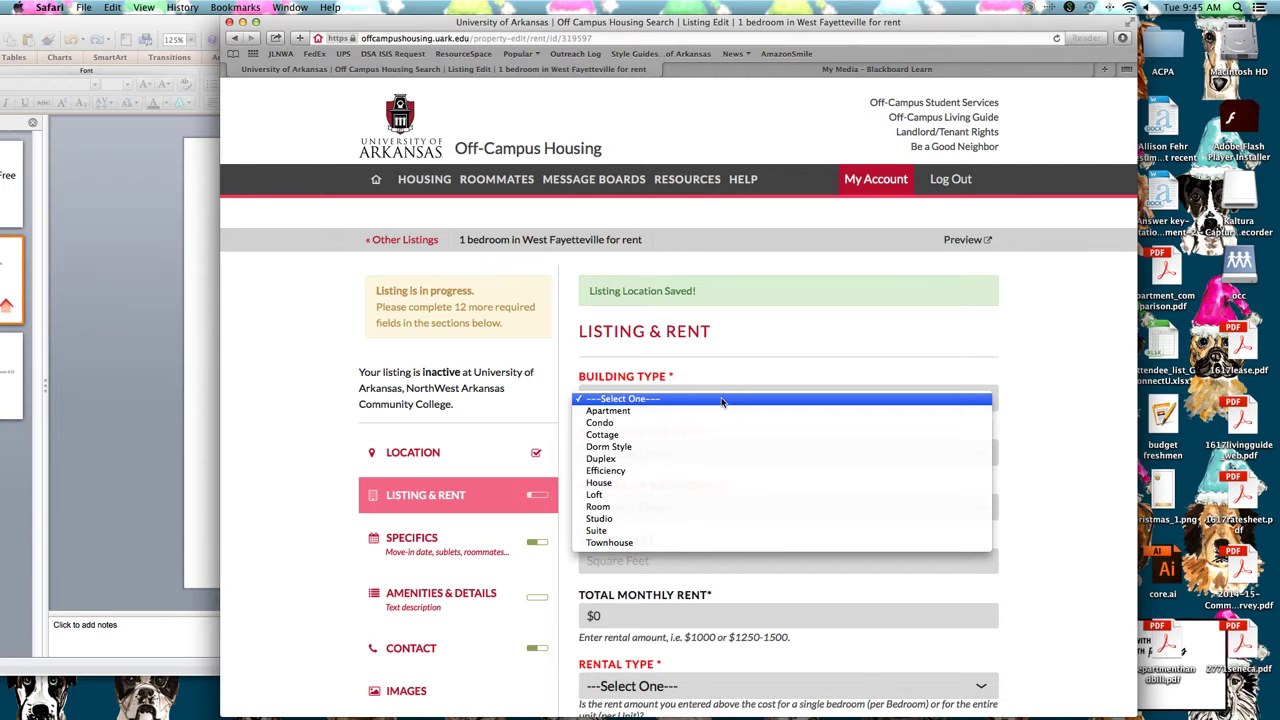
click(660, 483)
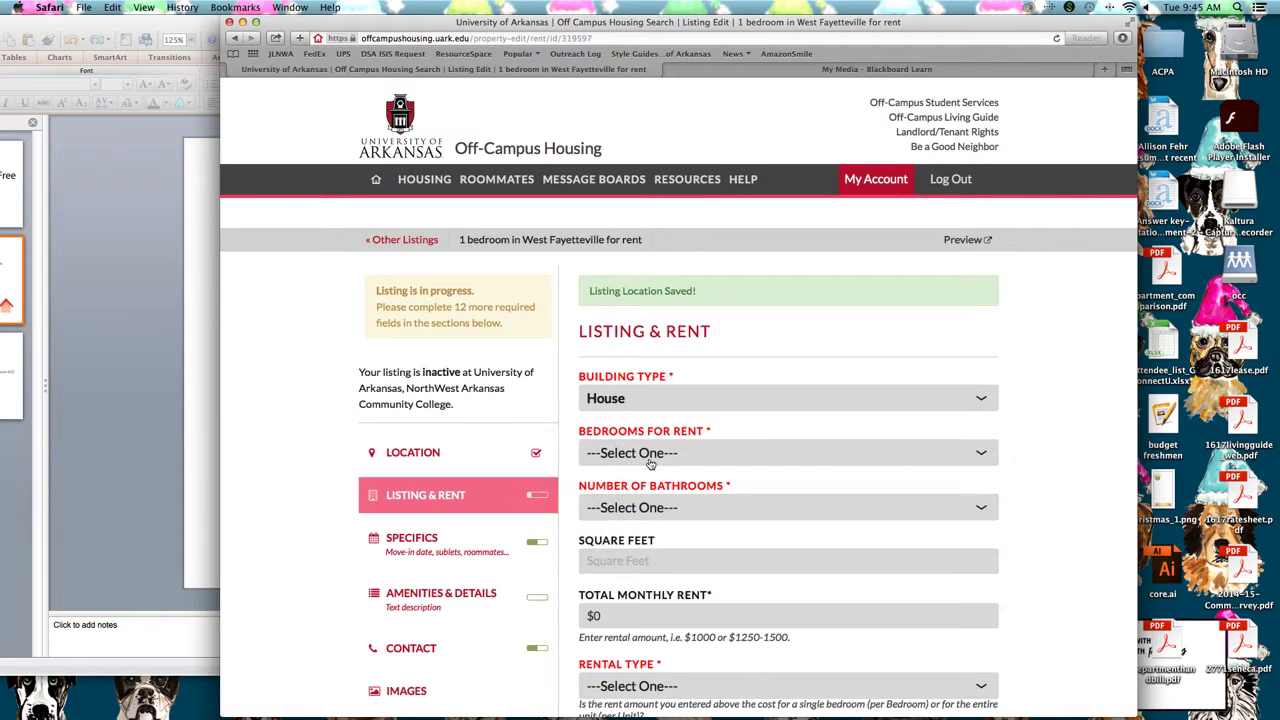
click(654, 456)
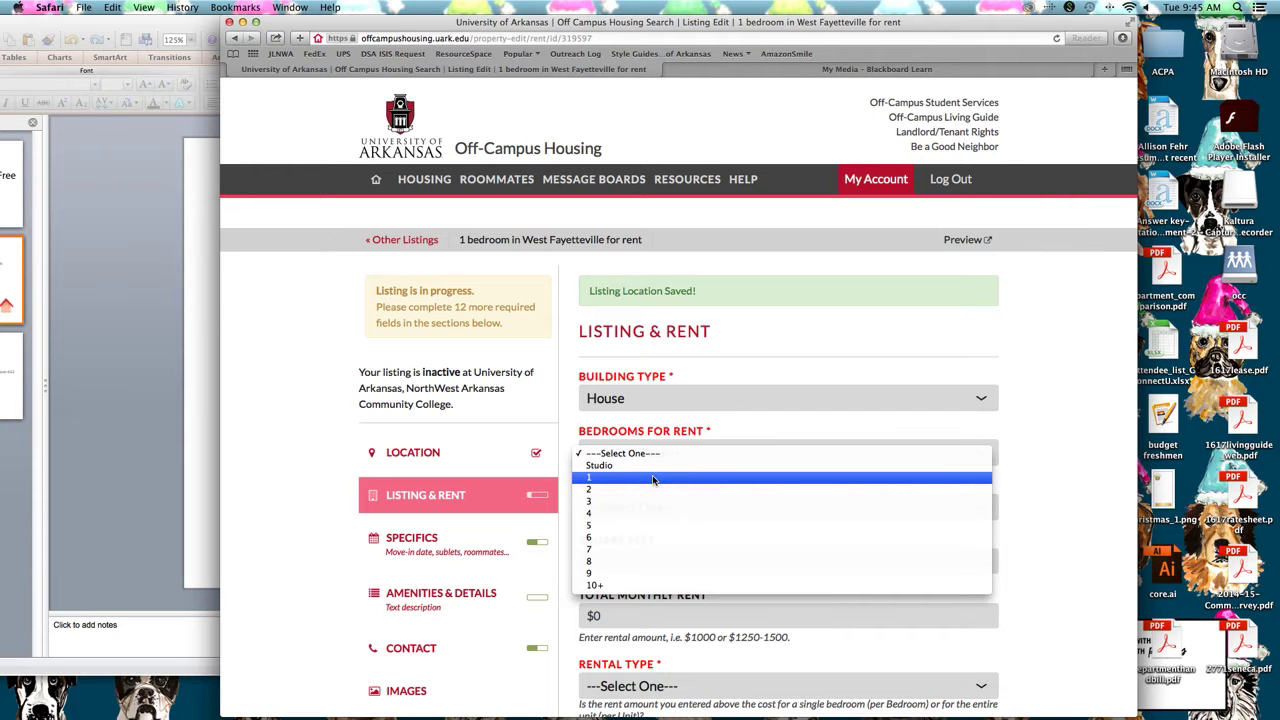
click(653, 480)
click(651, 503)
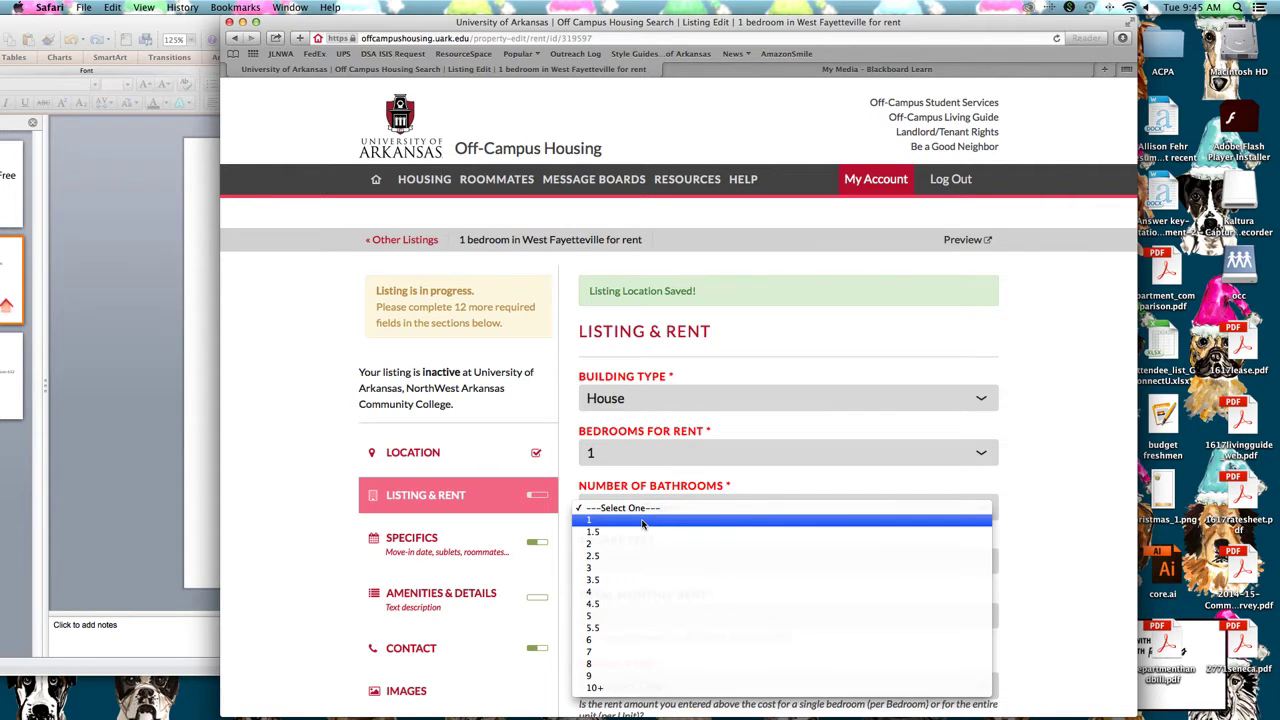
click(642, 521)
scroll(754, 478, down, 2)
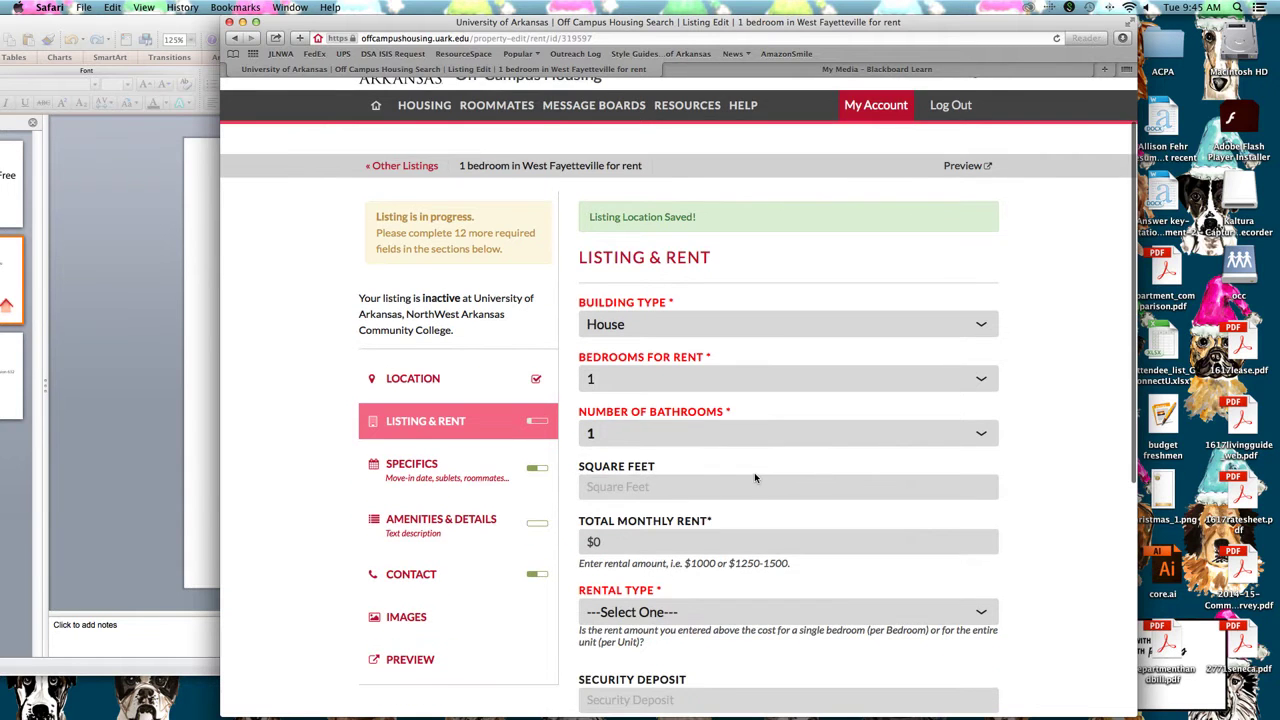
scroll(654, 484, down, 2)
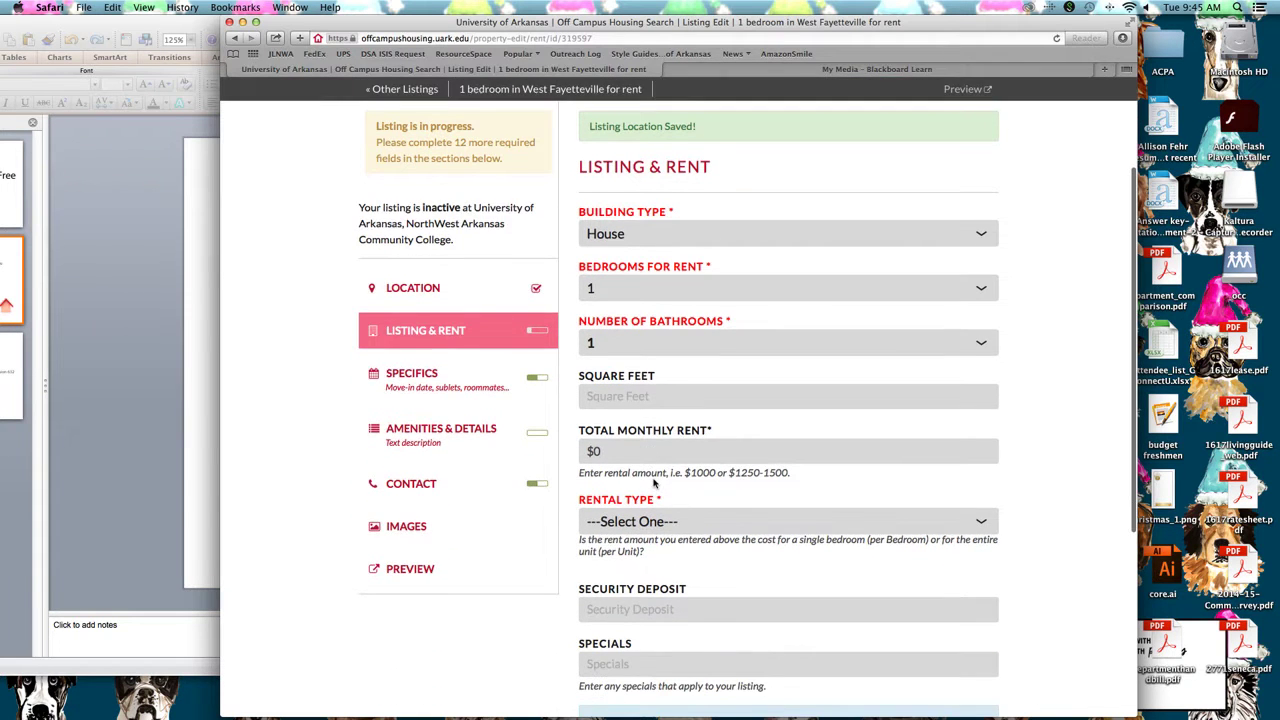
Set the rent to $500 charged per bedroom
double_click(603, 453)
text(50)
scroll(796, 375, down, 5)
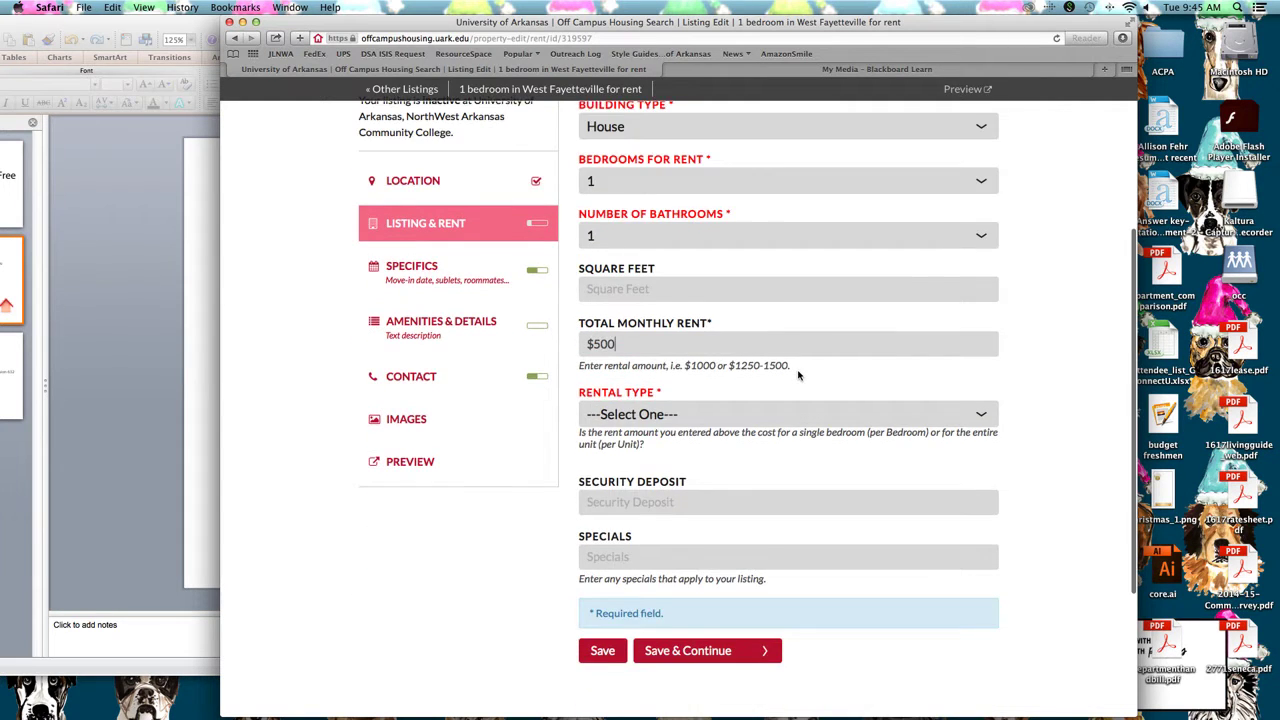
click(708, 385)
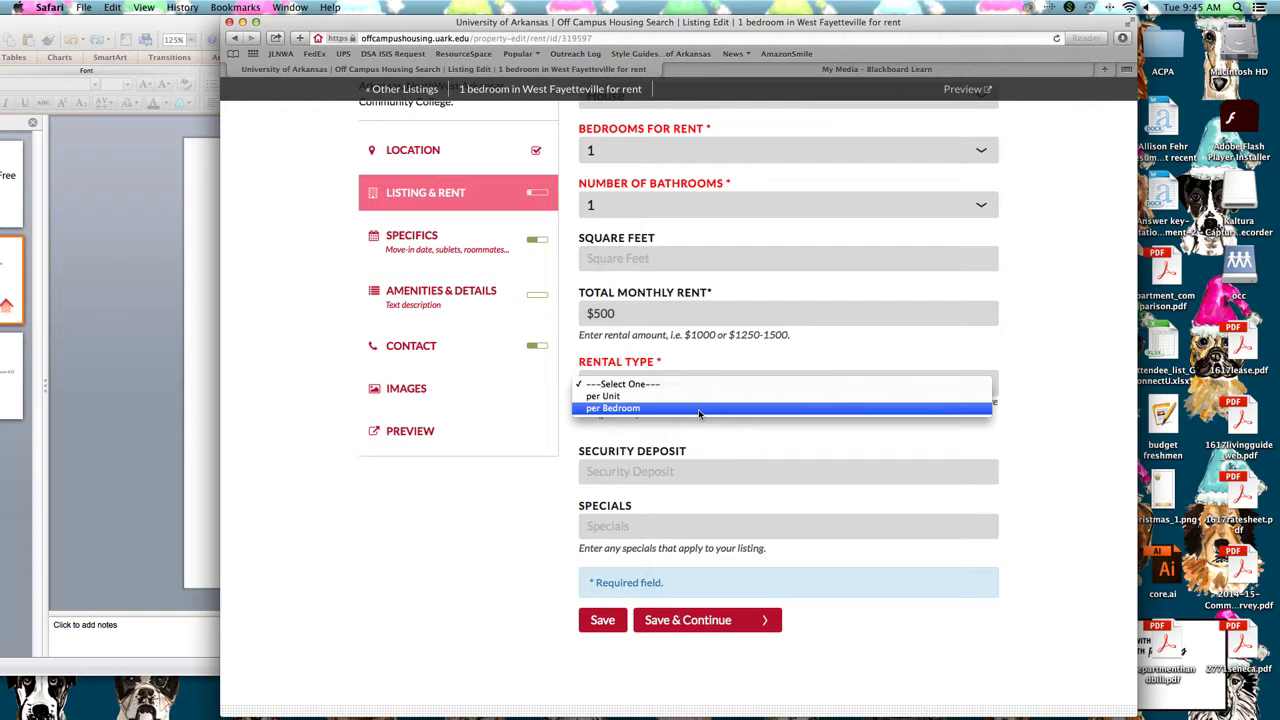
click(700, 409)
Add the special '$100 Visa gift card if you sublease by January 1.' and save
scroll(704, 410, down, 3)
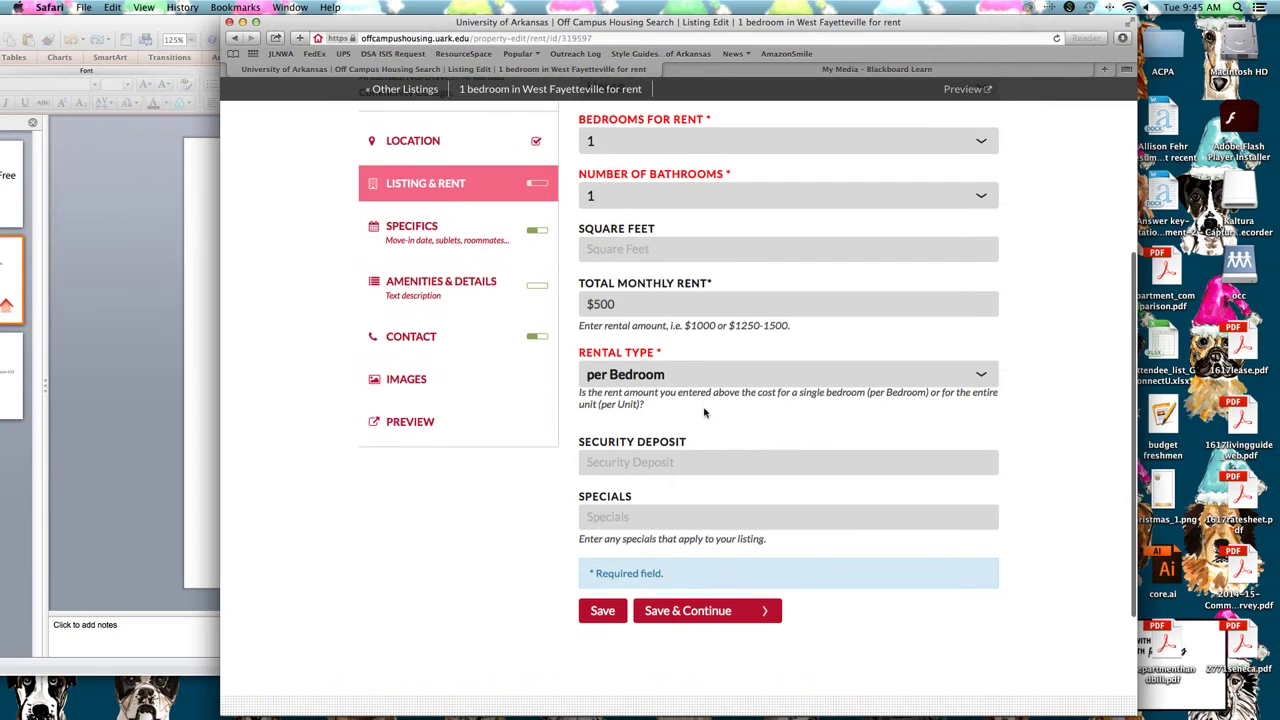
click(671, 410)
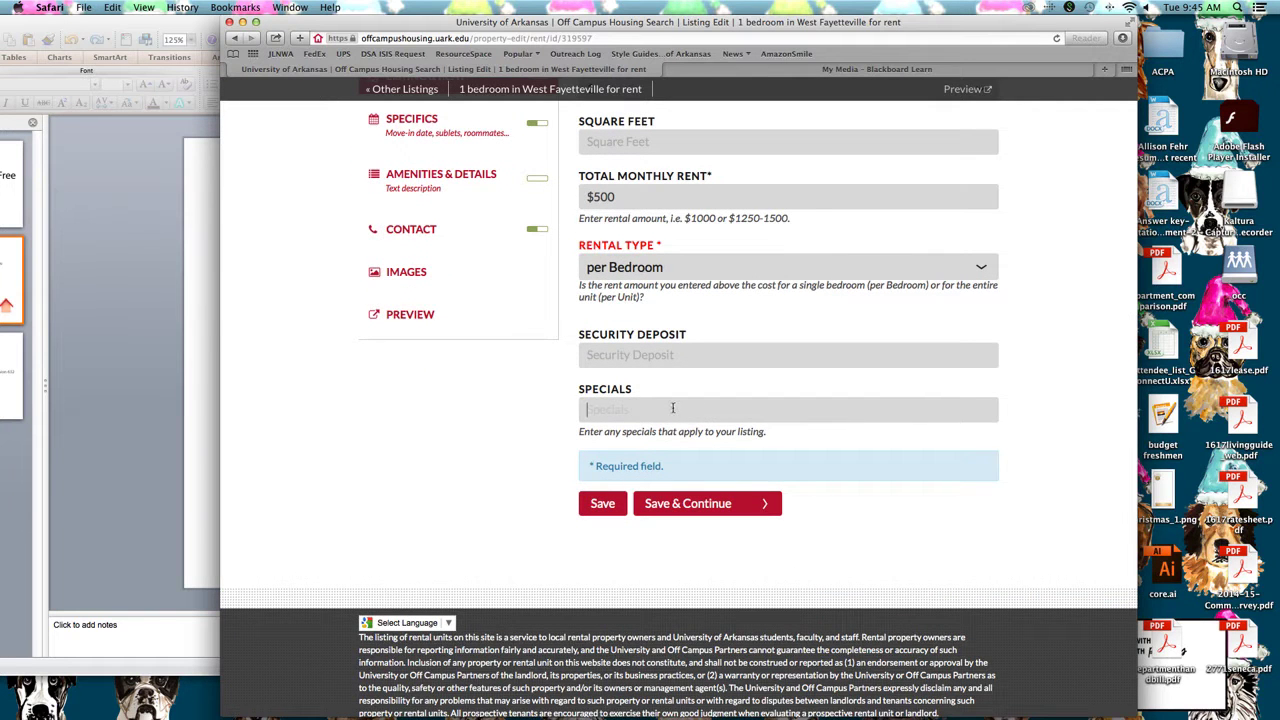
text($100 Visa gift car)
text(d if you sublease  by January 1.)
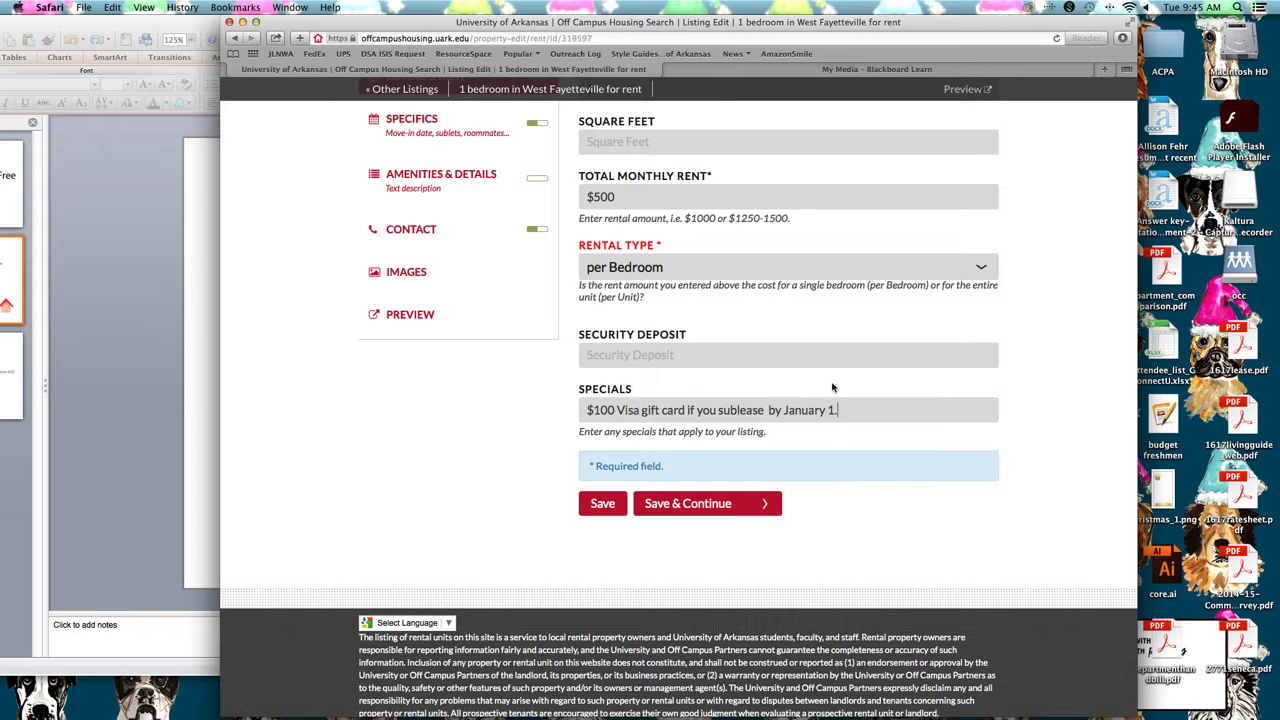
scroll(800, 405, up, 1)
scroll(760, 440, down, 2)
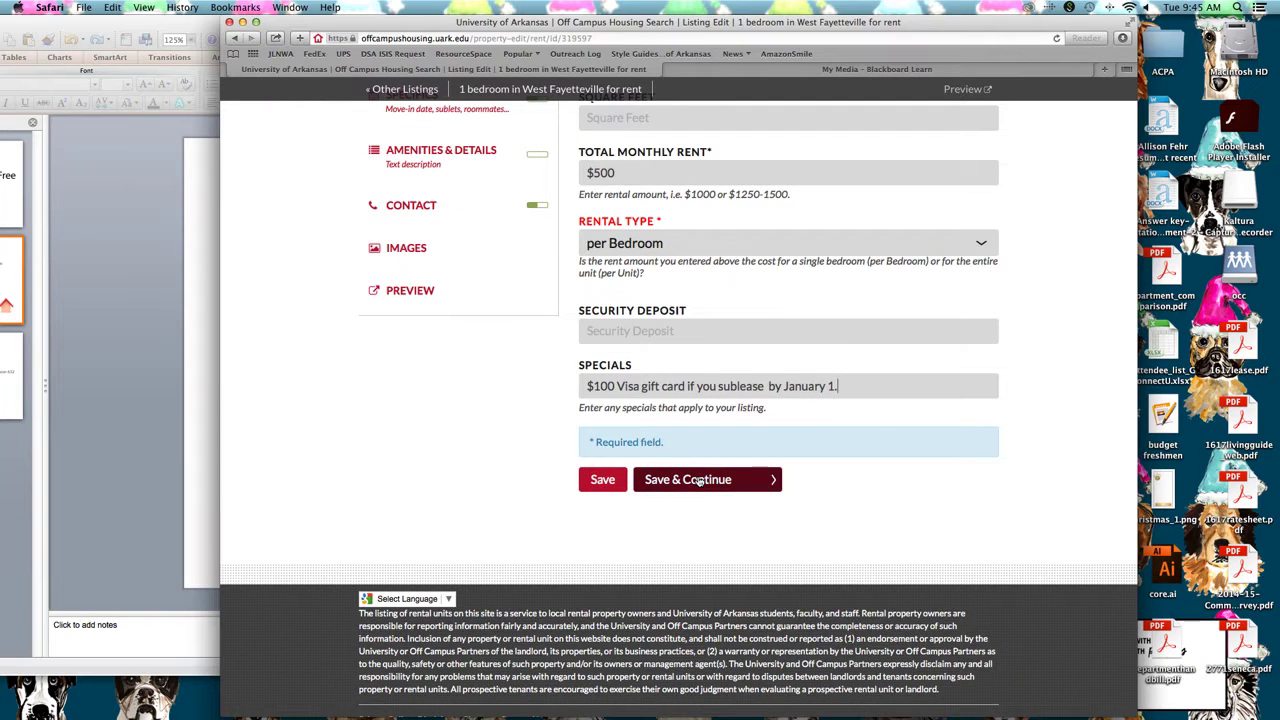
click(698, 481)
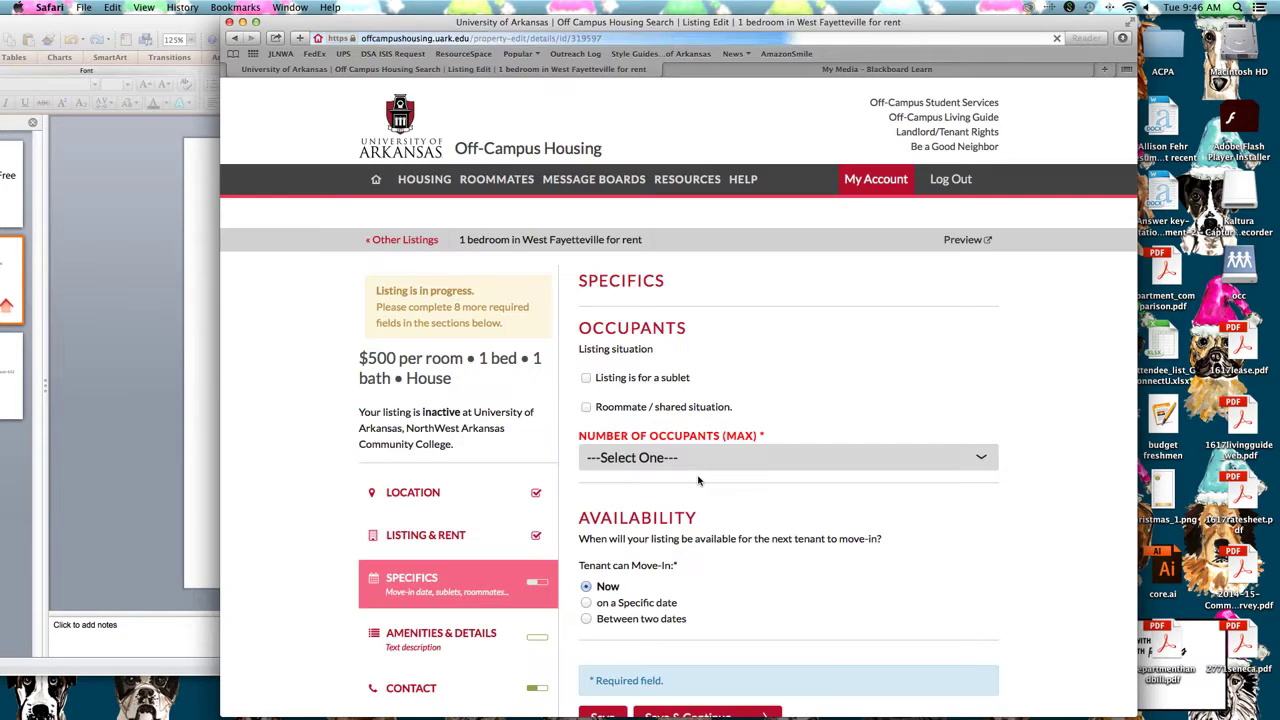
Mark the listing as a sublet with a maximum of 2 occupants
click(624, 384)
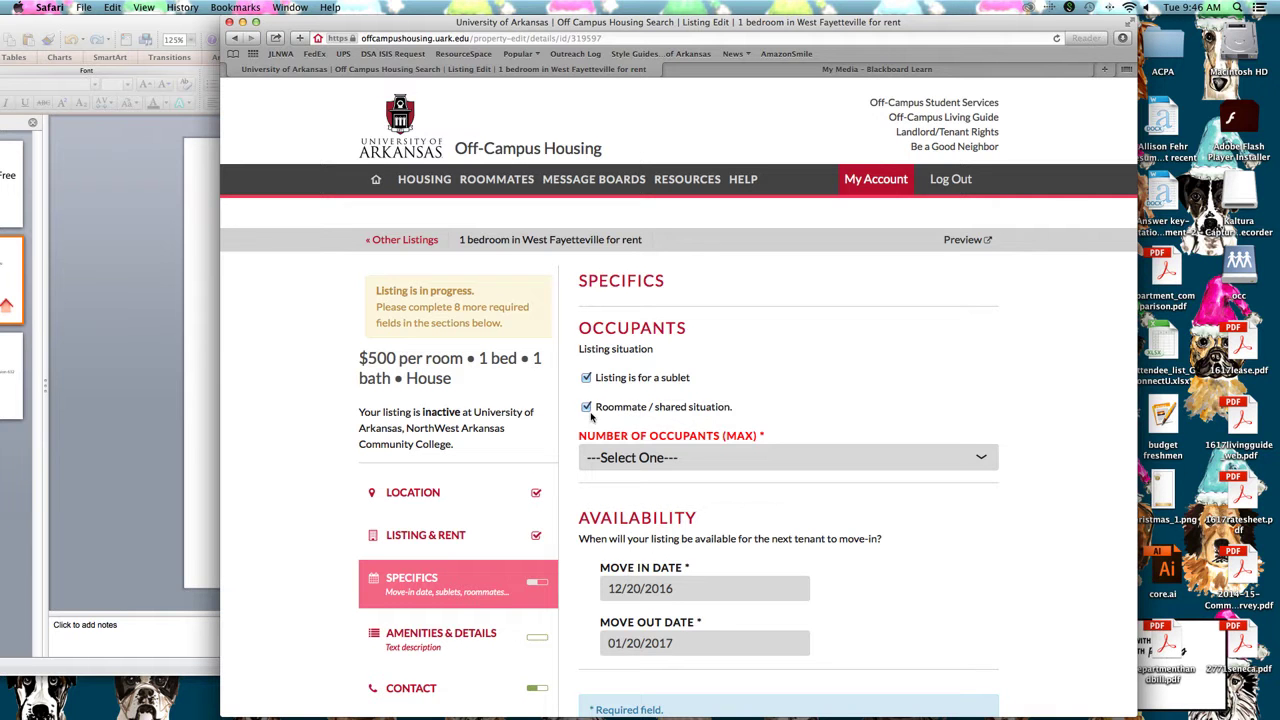
scroll(614, 413, down, 2)
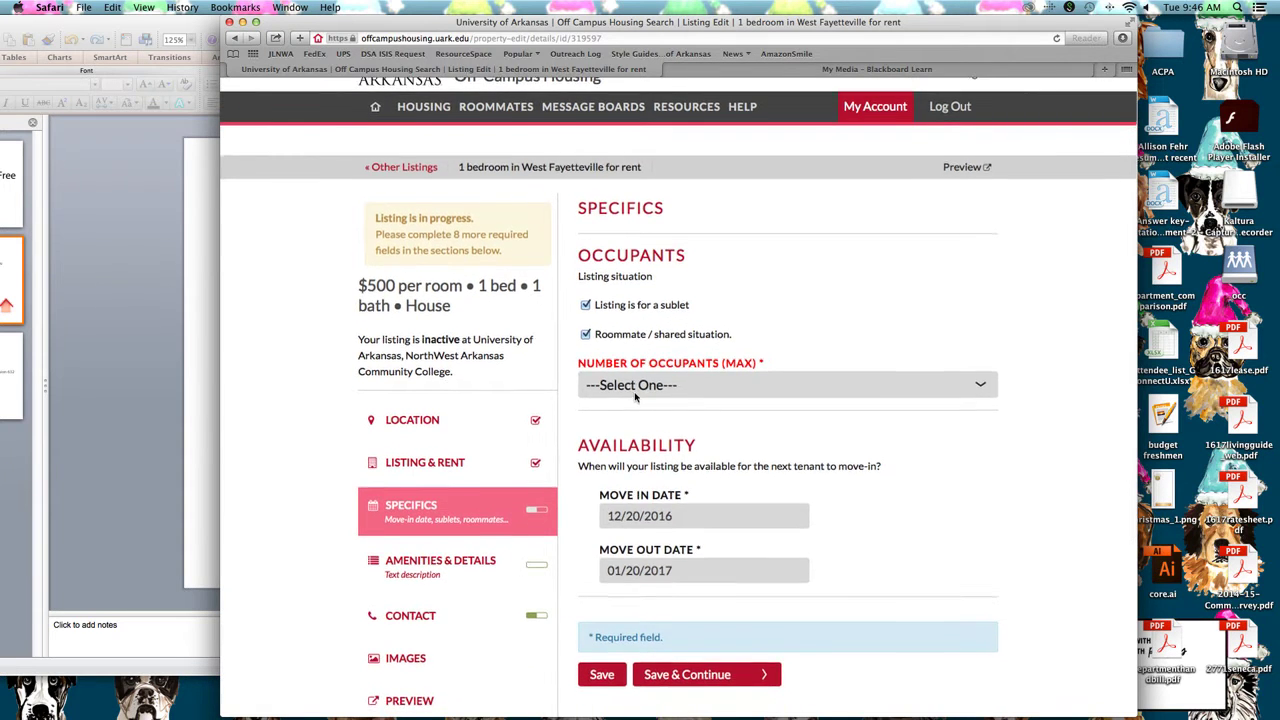
click(634, 394)
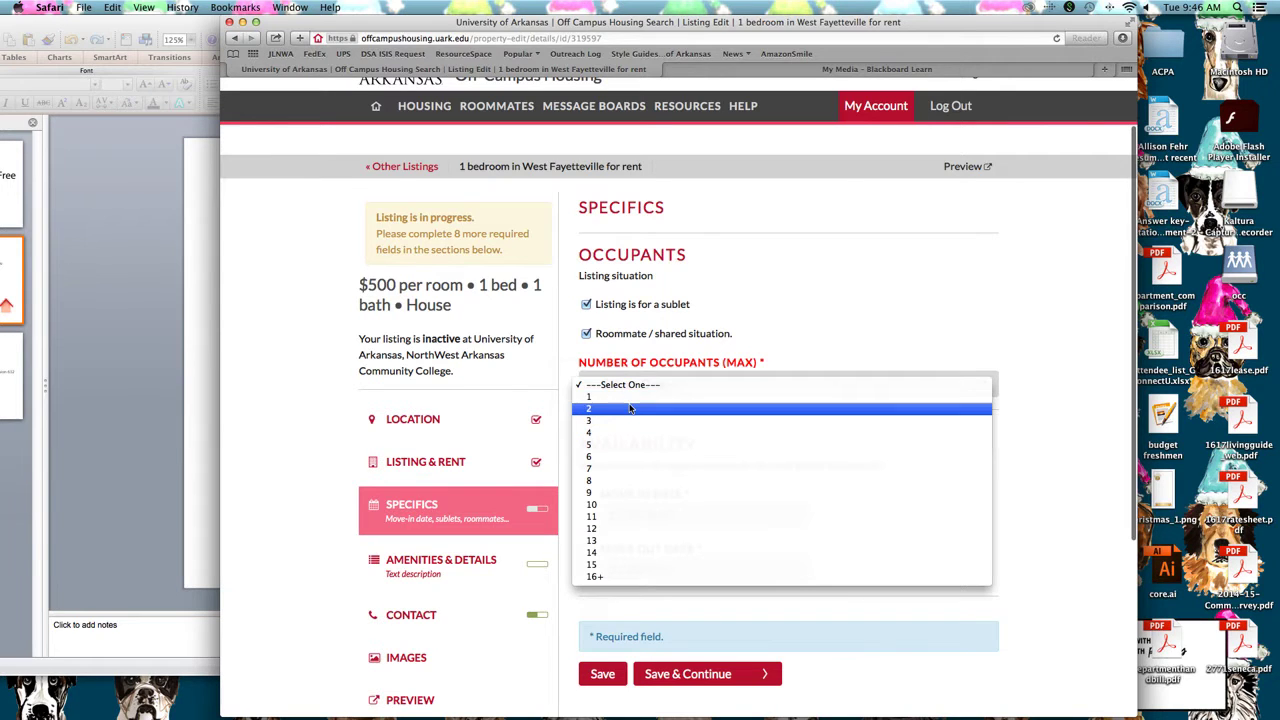
click(629, 408)
scroll(650, 400, down, 4)
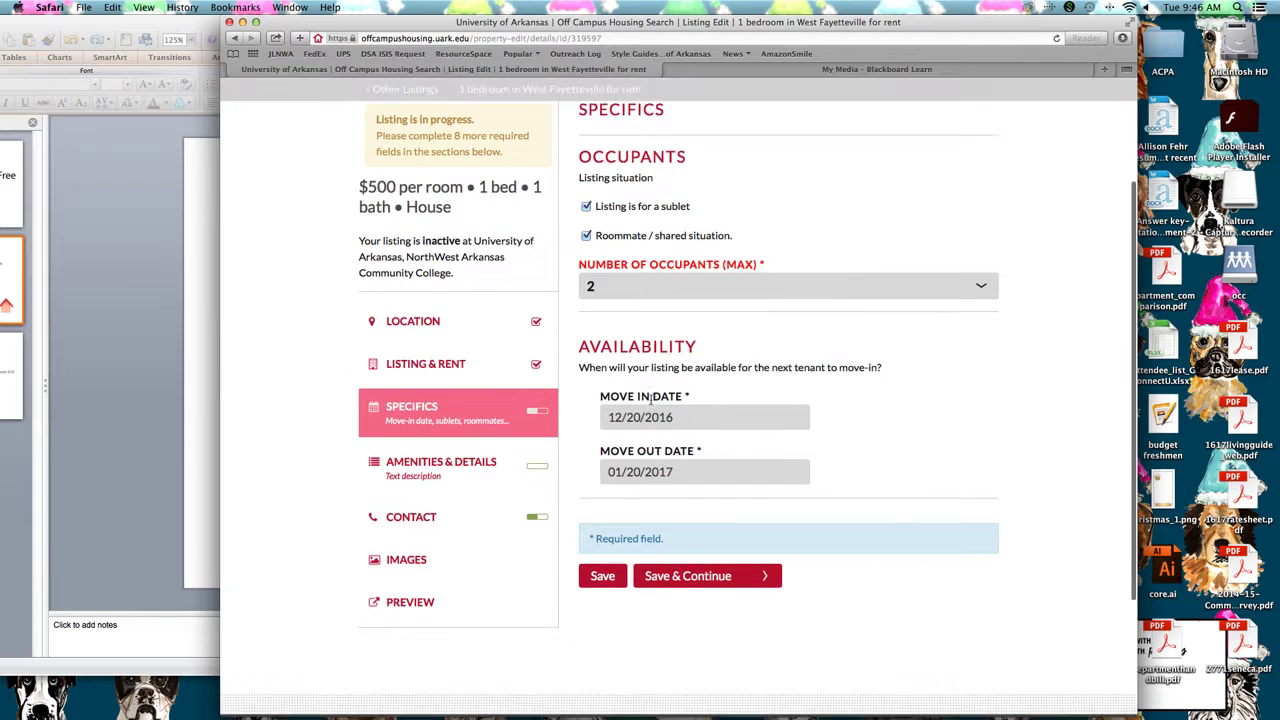
scroll(650, 399, down, 1)
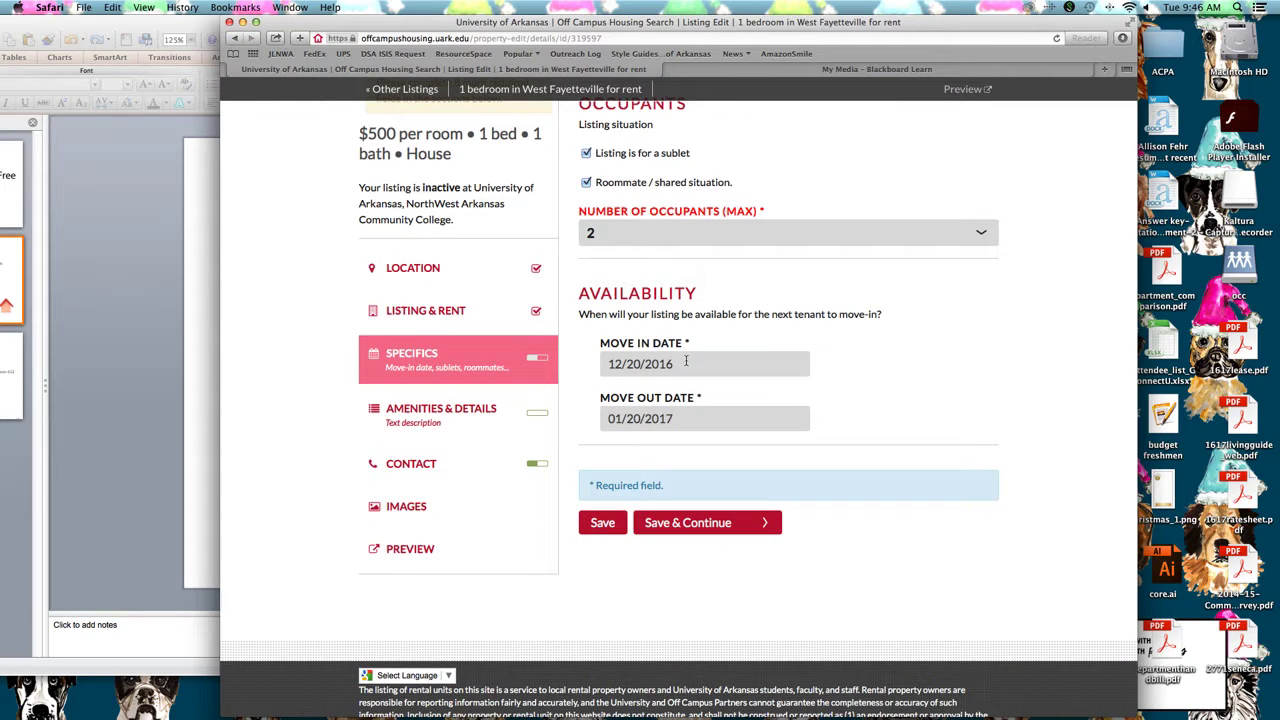
Set move-in to January 1, 2017 and move-out to May 31, 2017, then save
click(678, 364)
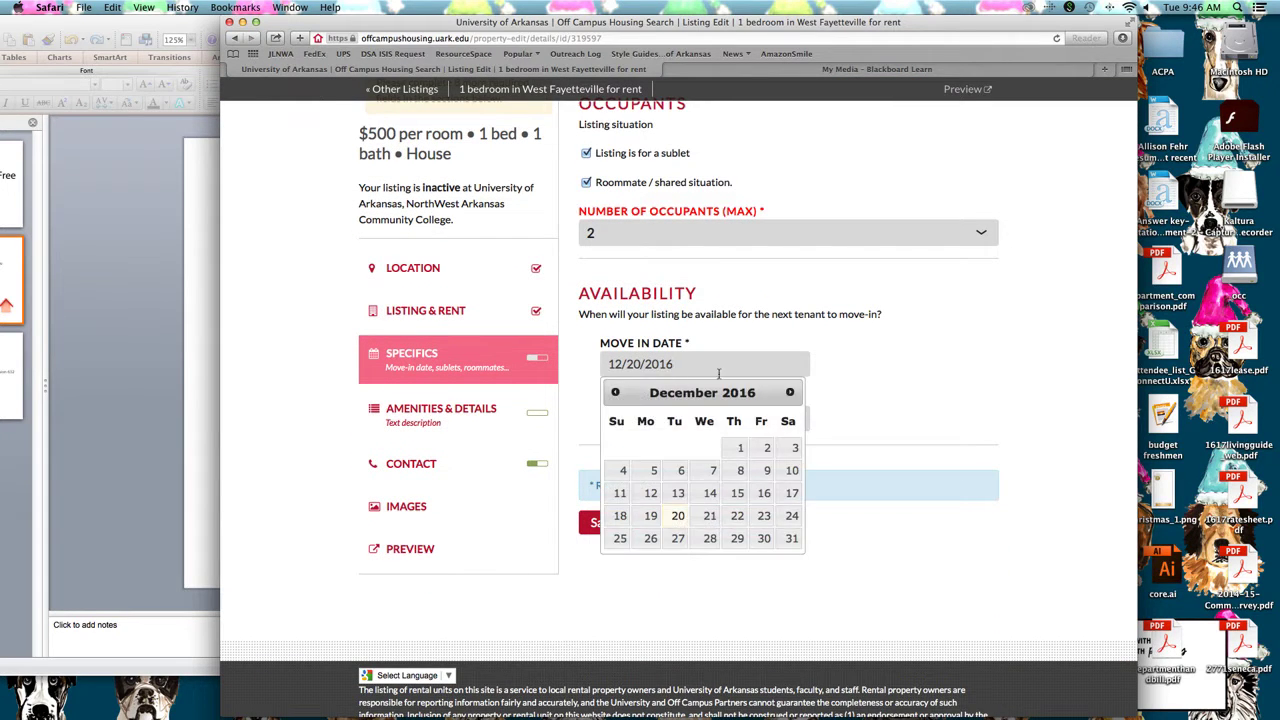
click(790, 392)
click(617, 446)
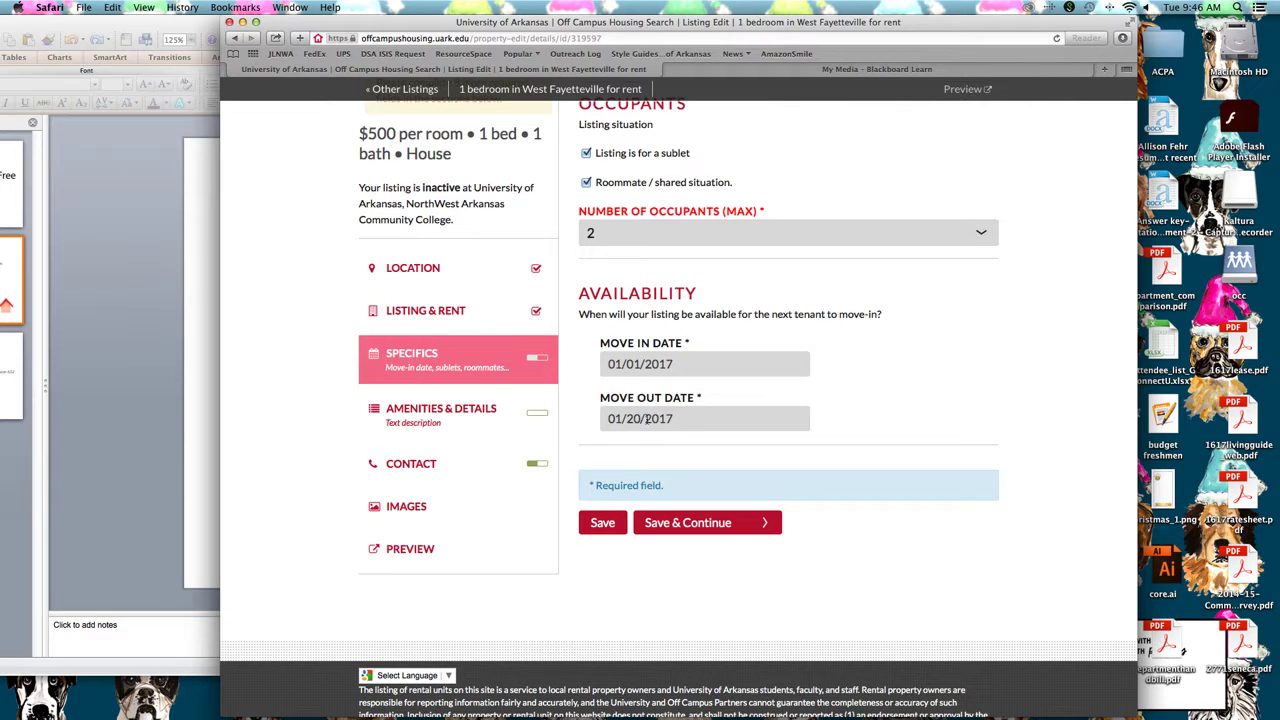
click(646, 419)
click(790, 447)
click(790, 447)
click(790, 447)
click(790, 447)
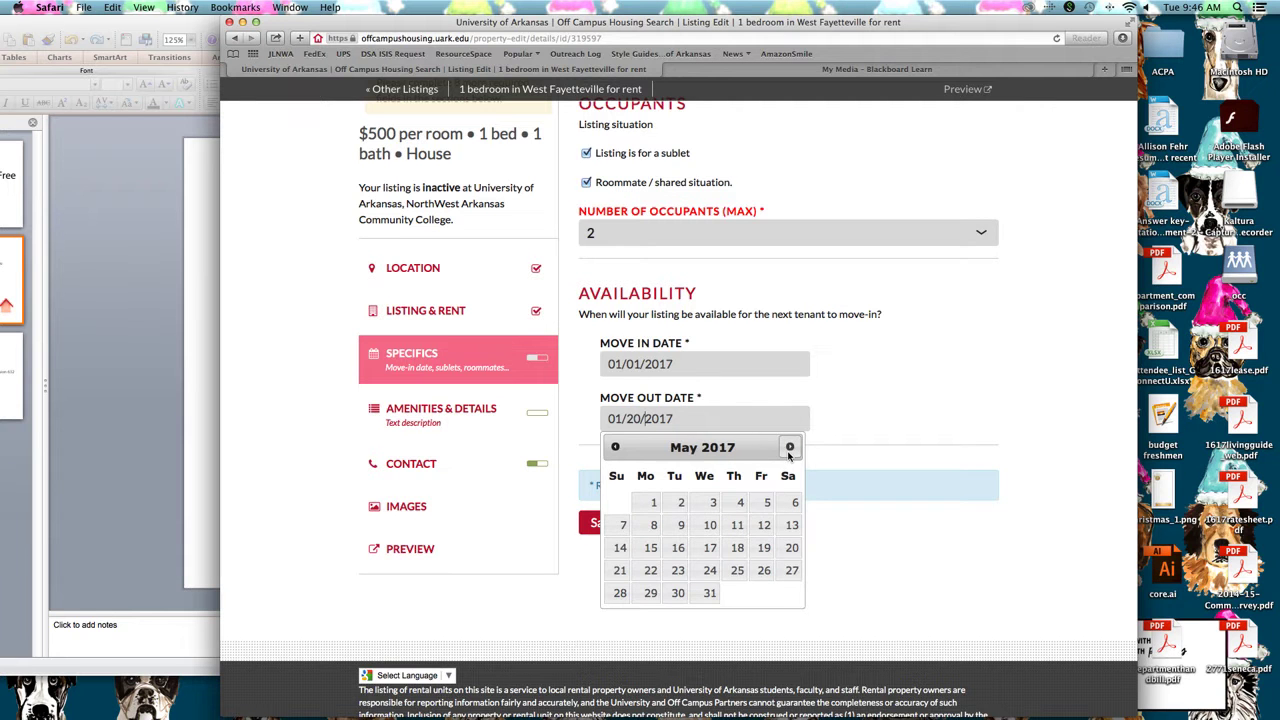
click(709, 592)
click(736, 521)
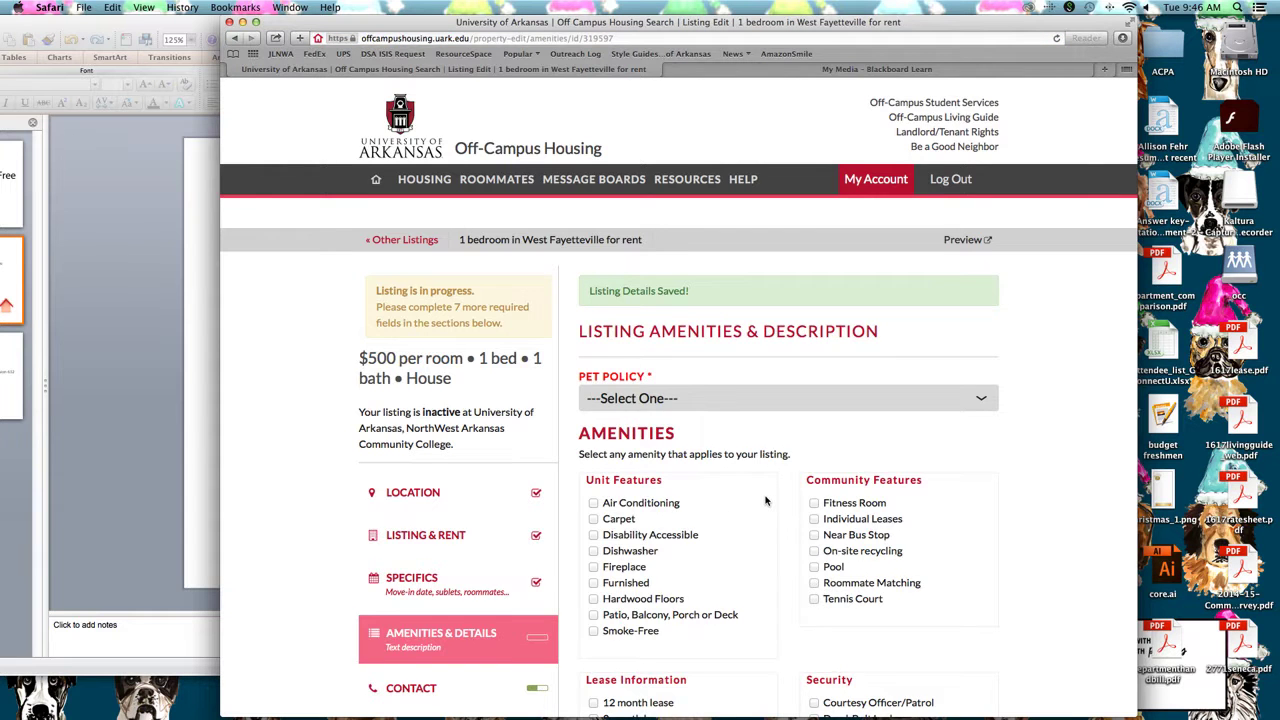
Set the pet policy to Pets Allowed and check Air Conditioning, Dishwasher, Carpet and Patio features
scroll(766, 500, down, 3)
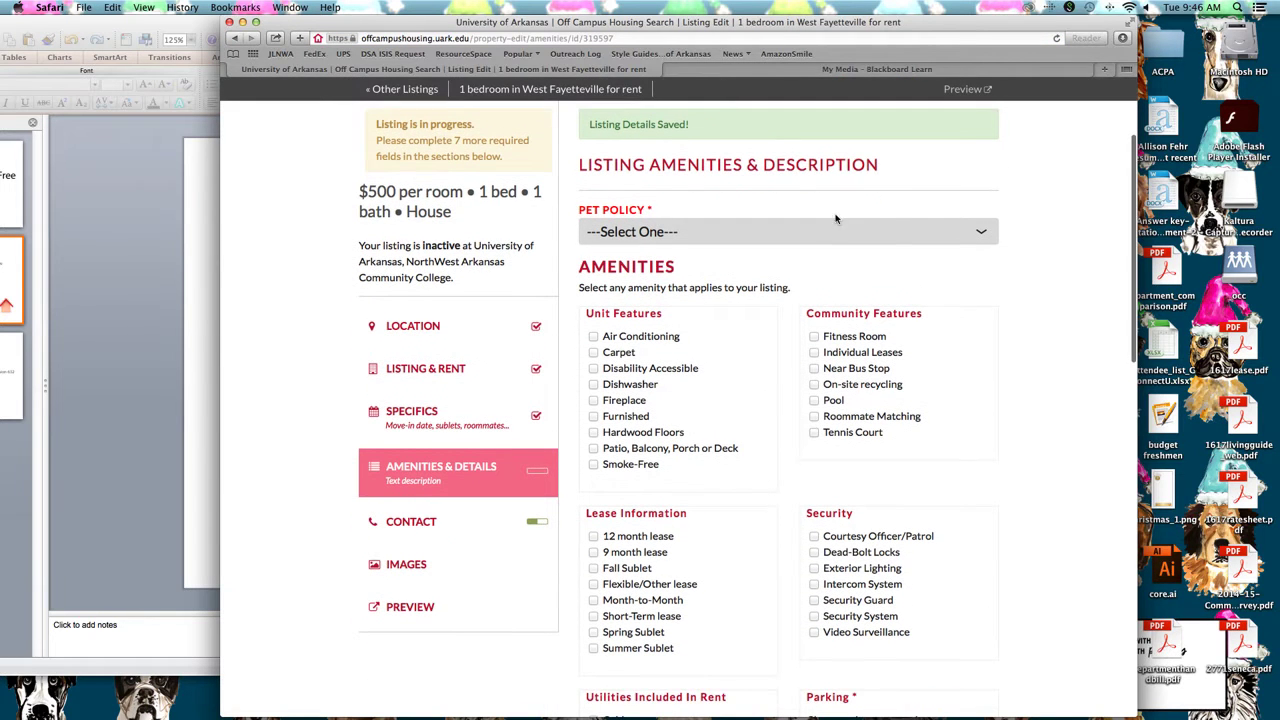
scroll(731, 330, down, 1)
click(716, 231)
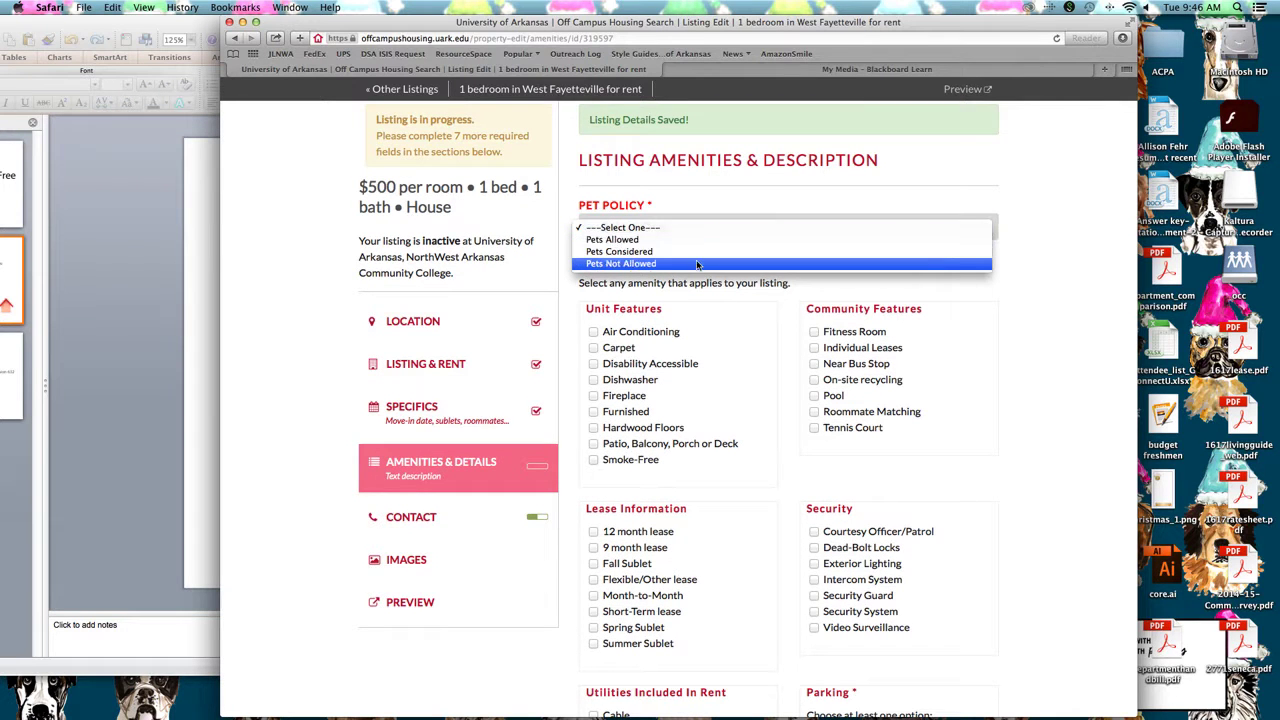
click(704, 241)
scroll(690, 246, down, 1)
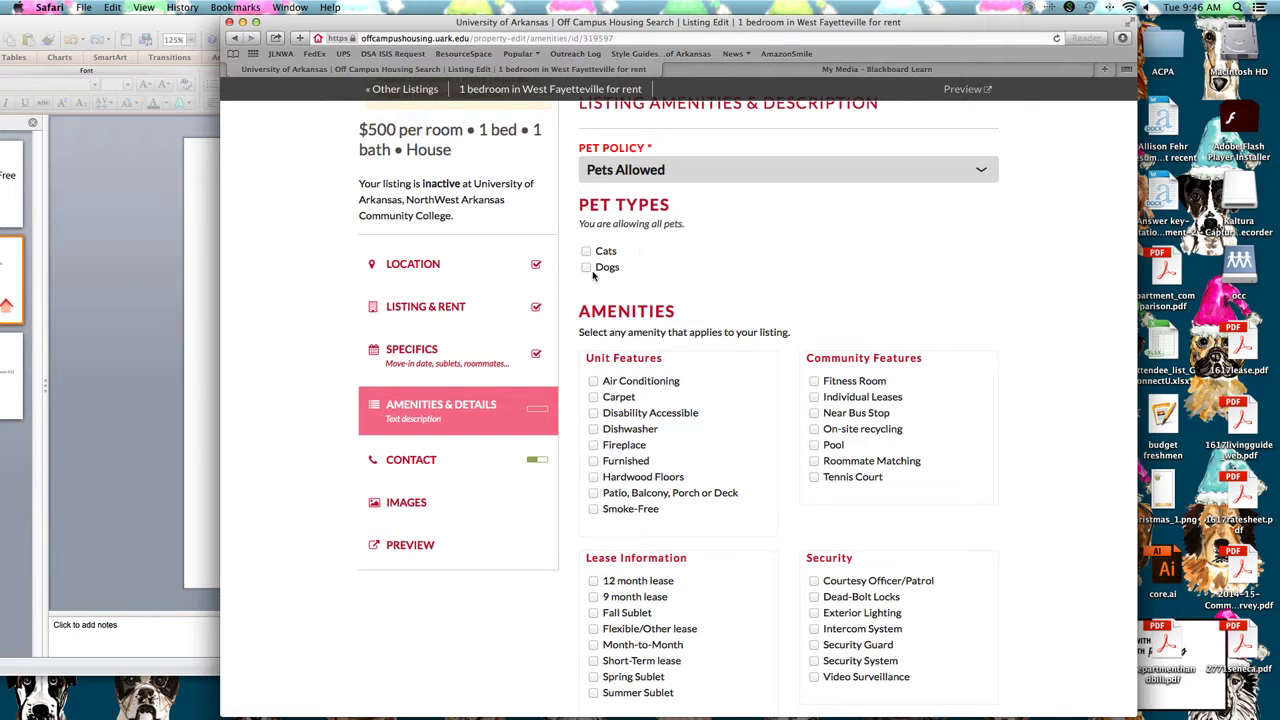
scroll(640, 256, down, 2)
click(646, 256)
click(645, 301)
click(614, 270)
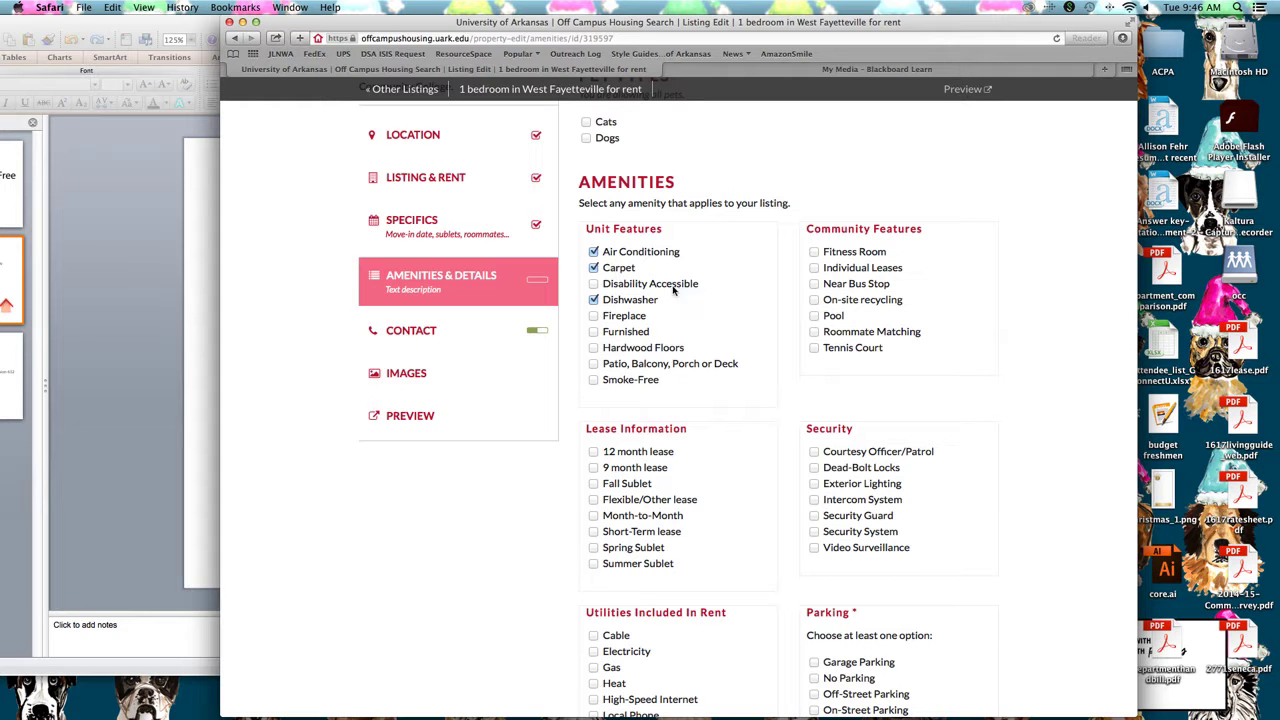
click(634, 367)
Choose a 9 month lease, Garage Parking, and Washer/Dryer in Unit
scroll(705, 323, down, 4)
click(642, 293)
scroll(740, 354, down, 4)
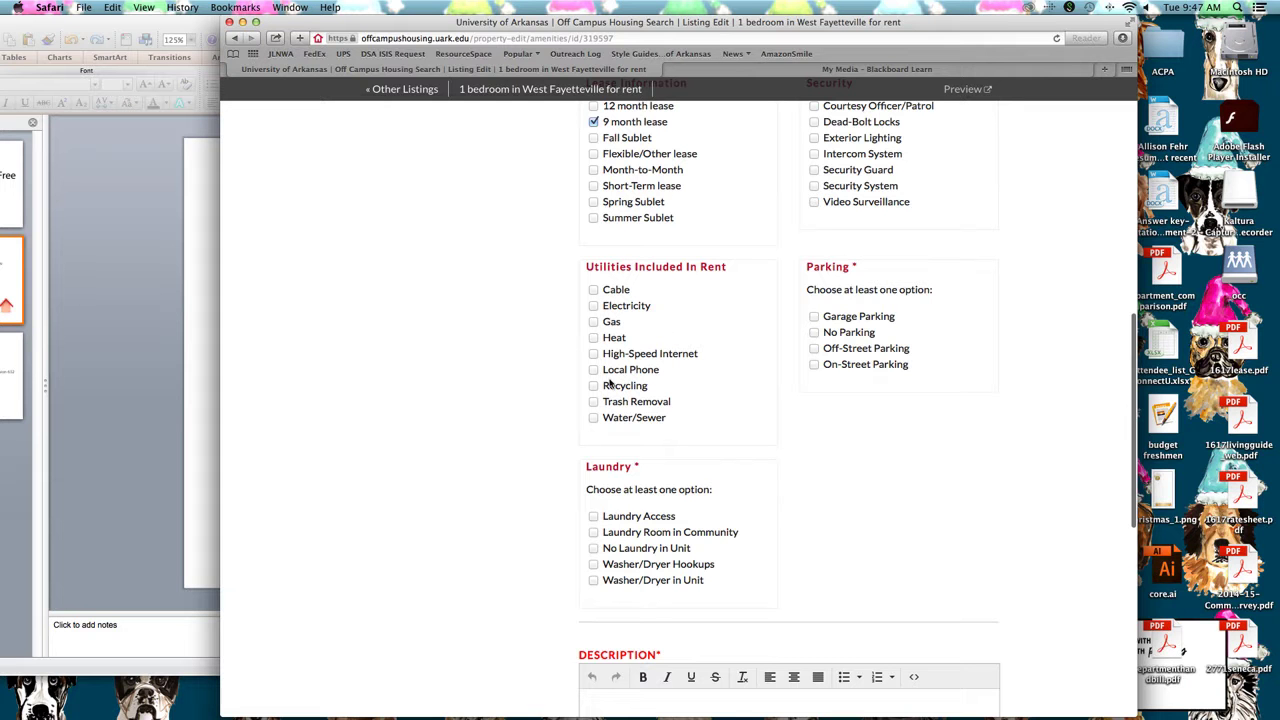
scroll(614, 324, up, 2)
scroll(616, 326, down, 2)
scroll(616, 326, up, 8)
scroll(616, 326, down, 5)
scroll(616, 326, down, 3)
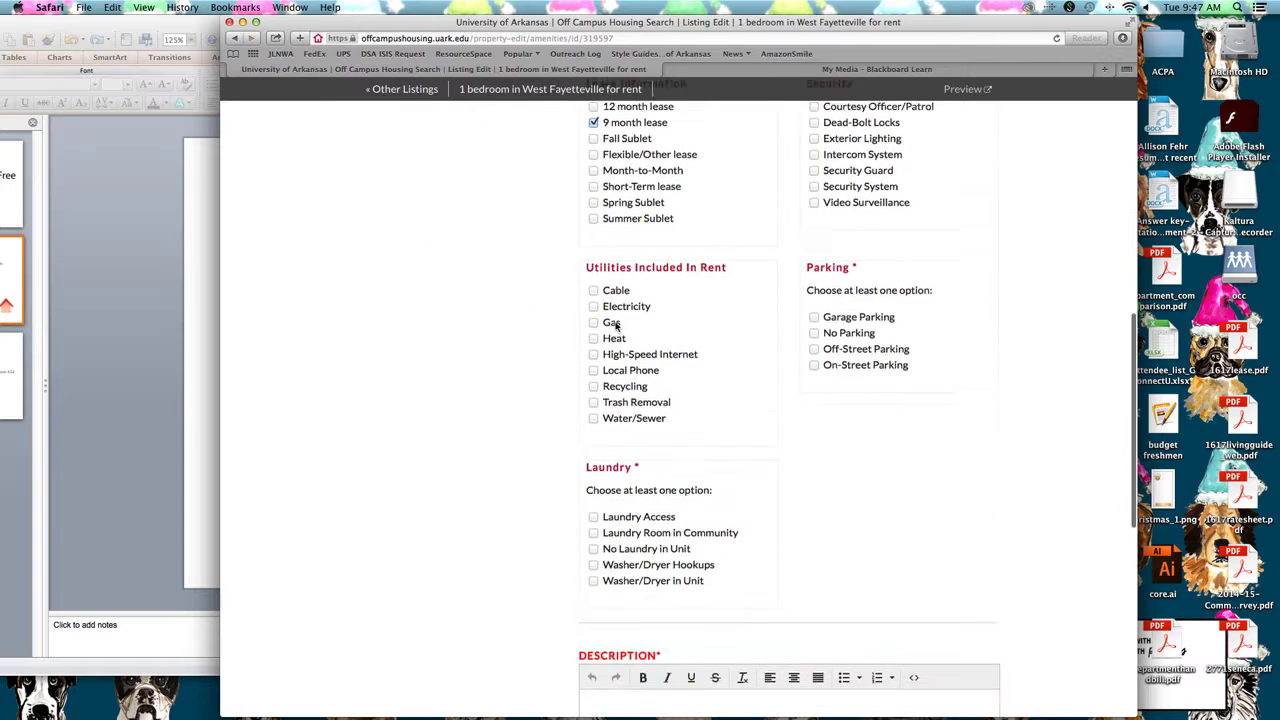
click(883, 316)
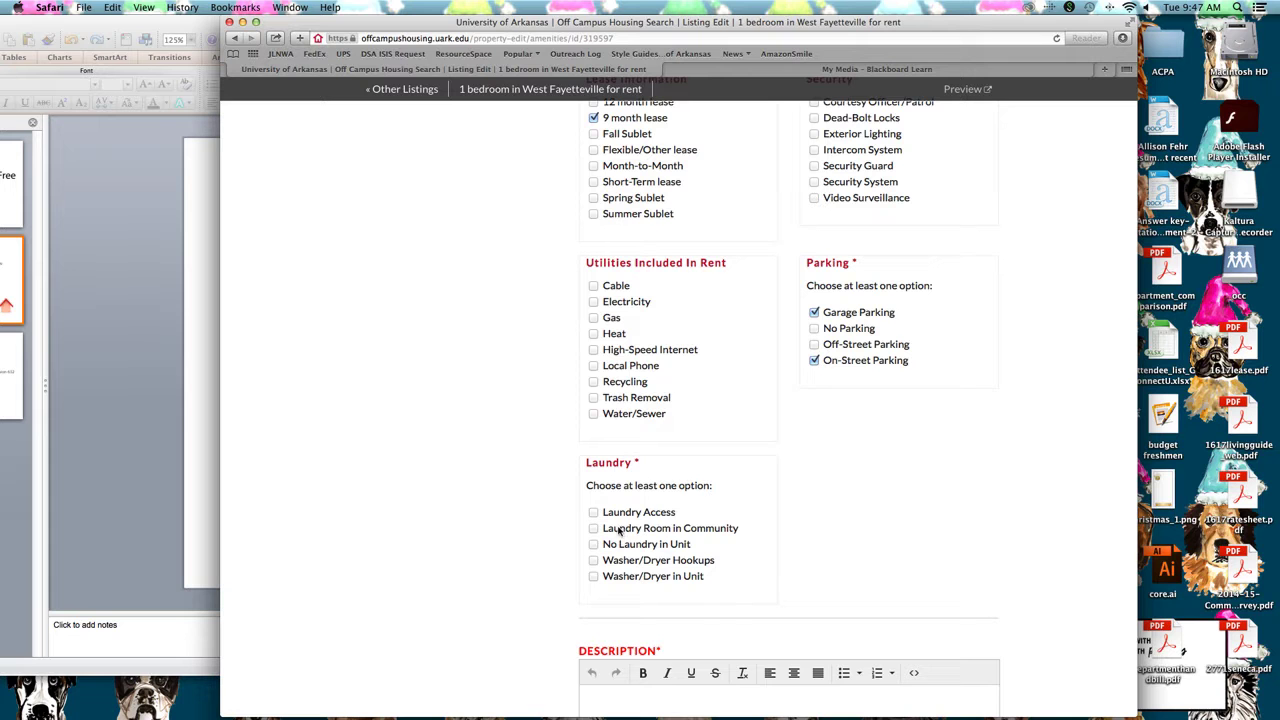
click(612, 578)
scroll(704, 500, down, 5)
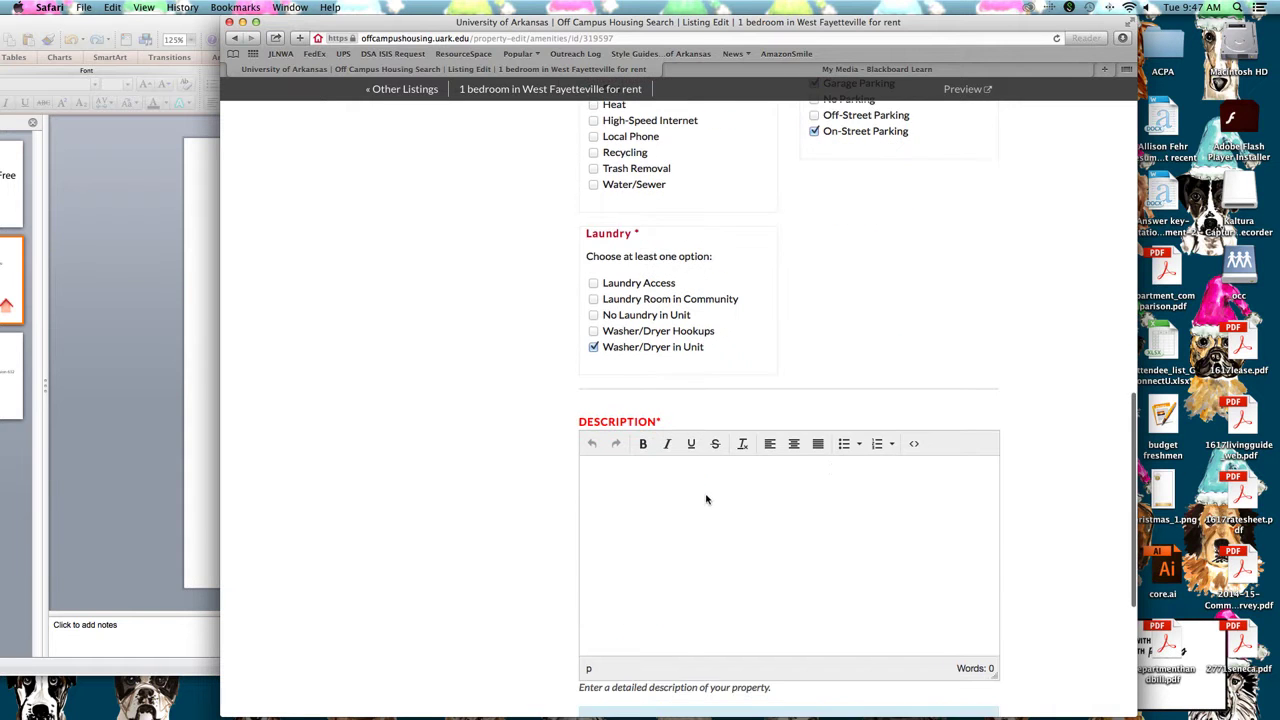
scroll(832, 469, down, 2)
Type the description 'Great house in West Fayetteville with two other student roommates.'
click(832, 473)
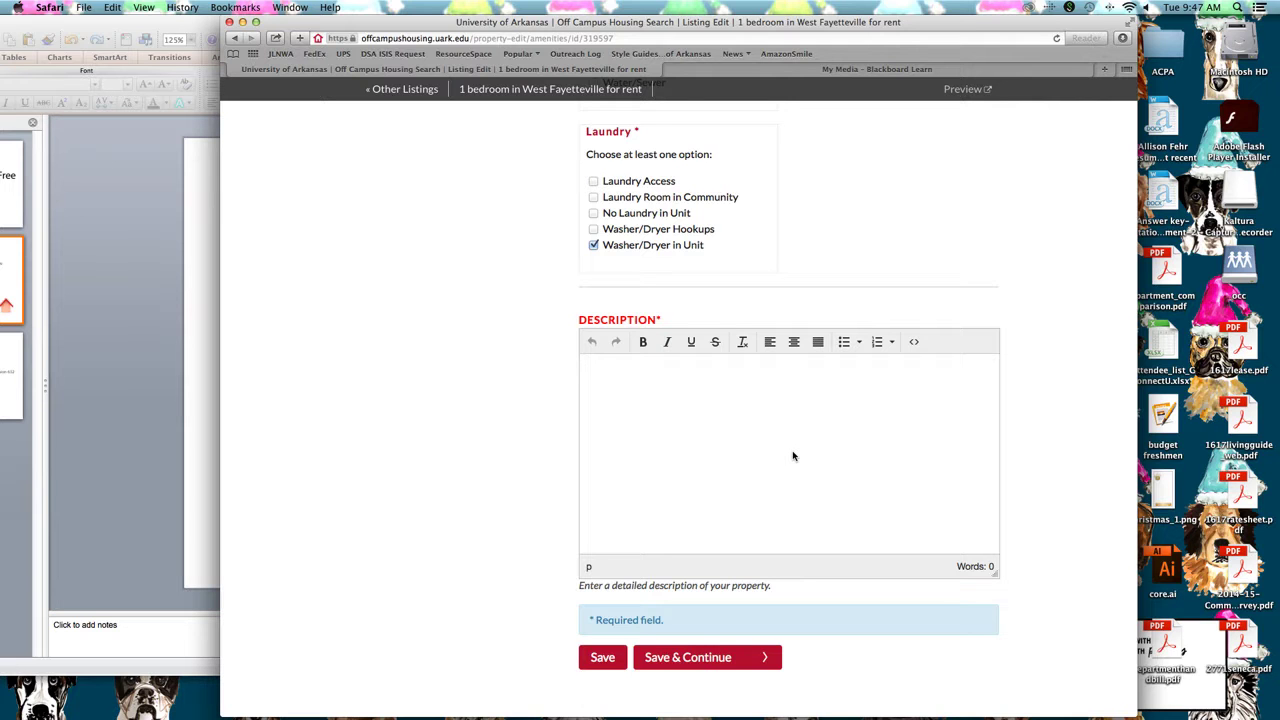
text(Great house isn West Fayetteville wi)
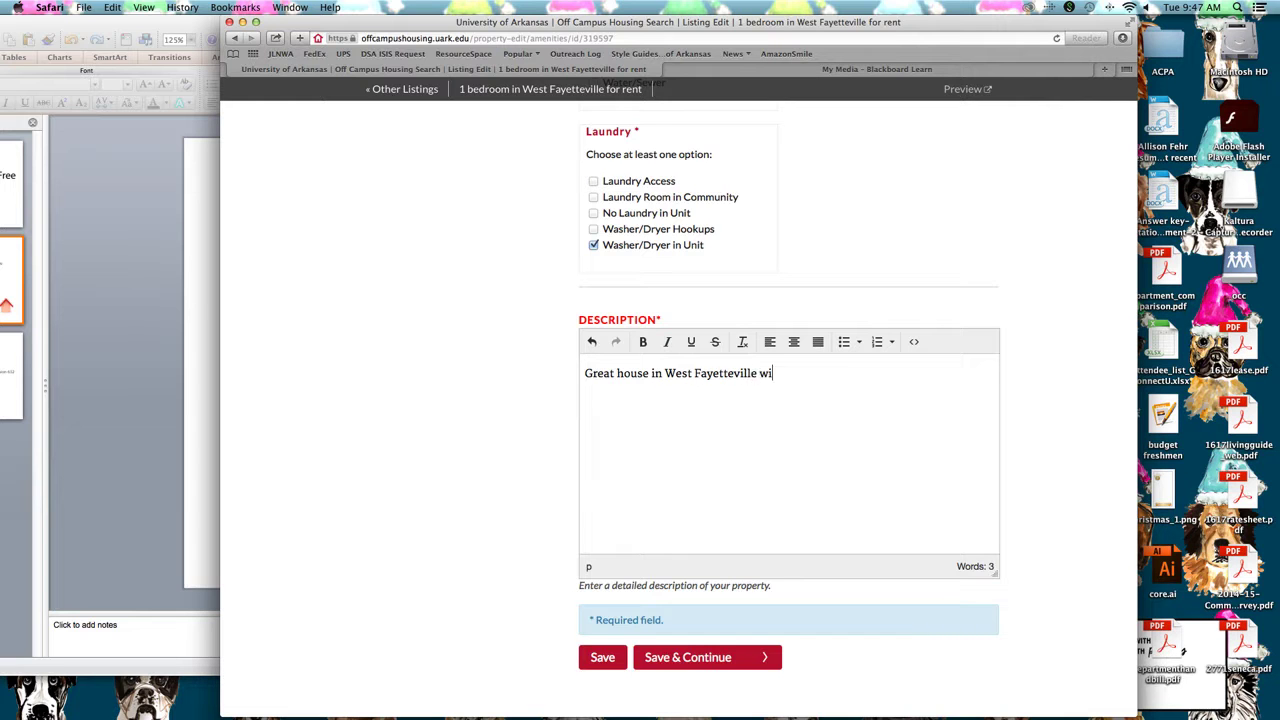
text(th two other student reo)
text(omm)
text(mmates)
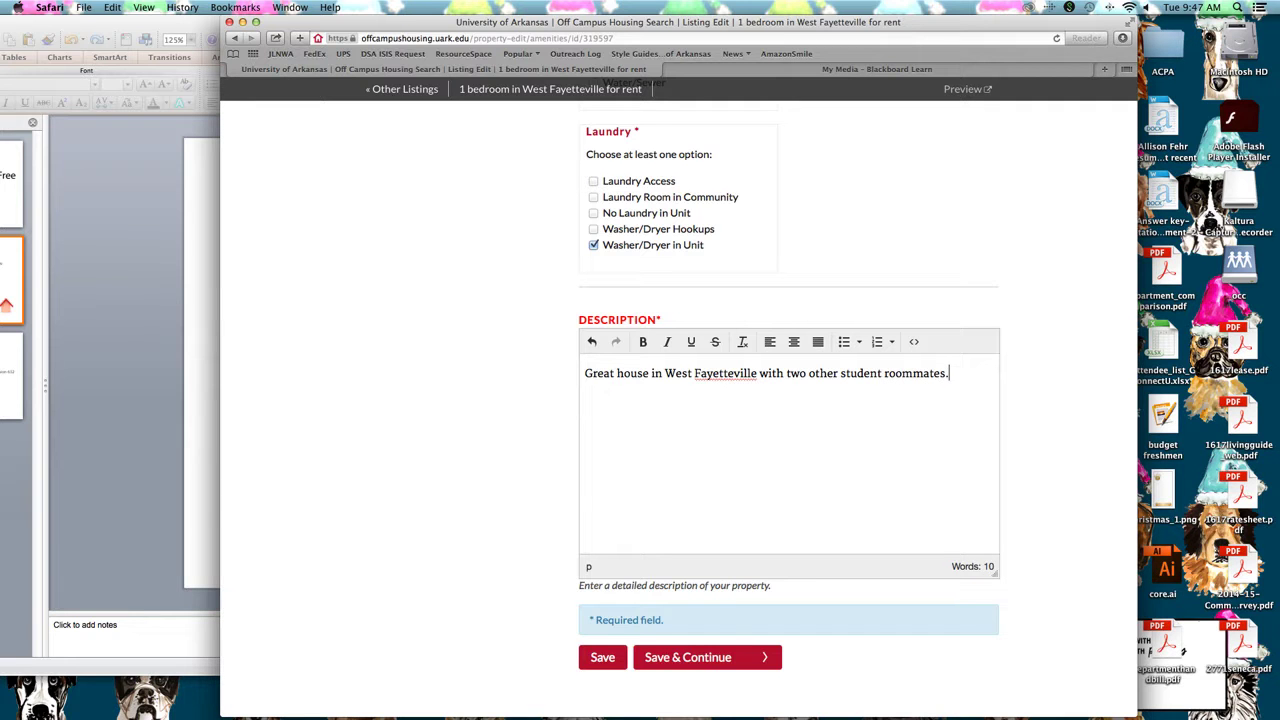
scroll(815, 520, down, 1)
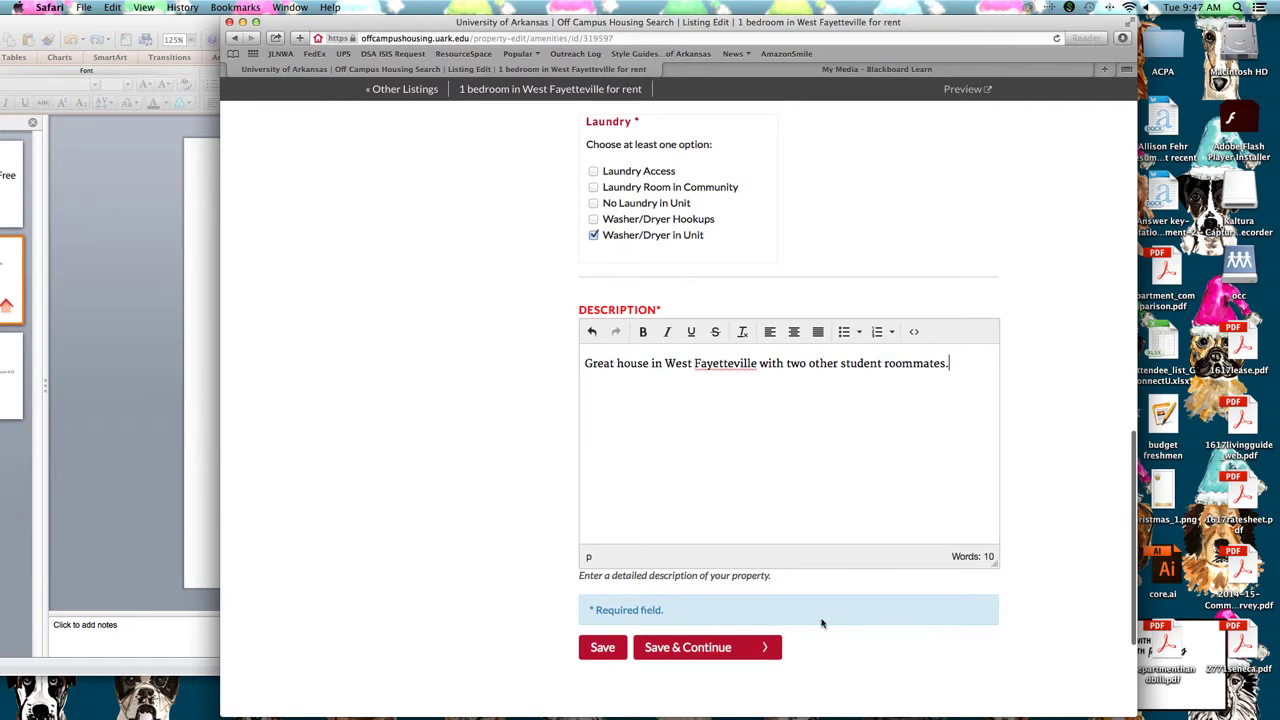
Move to Contact Information, enter the contact phone number and best time to call, and save
click(760, 647)
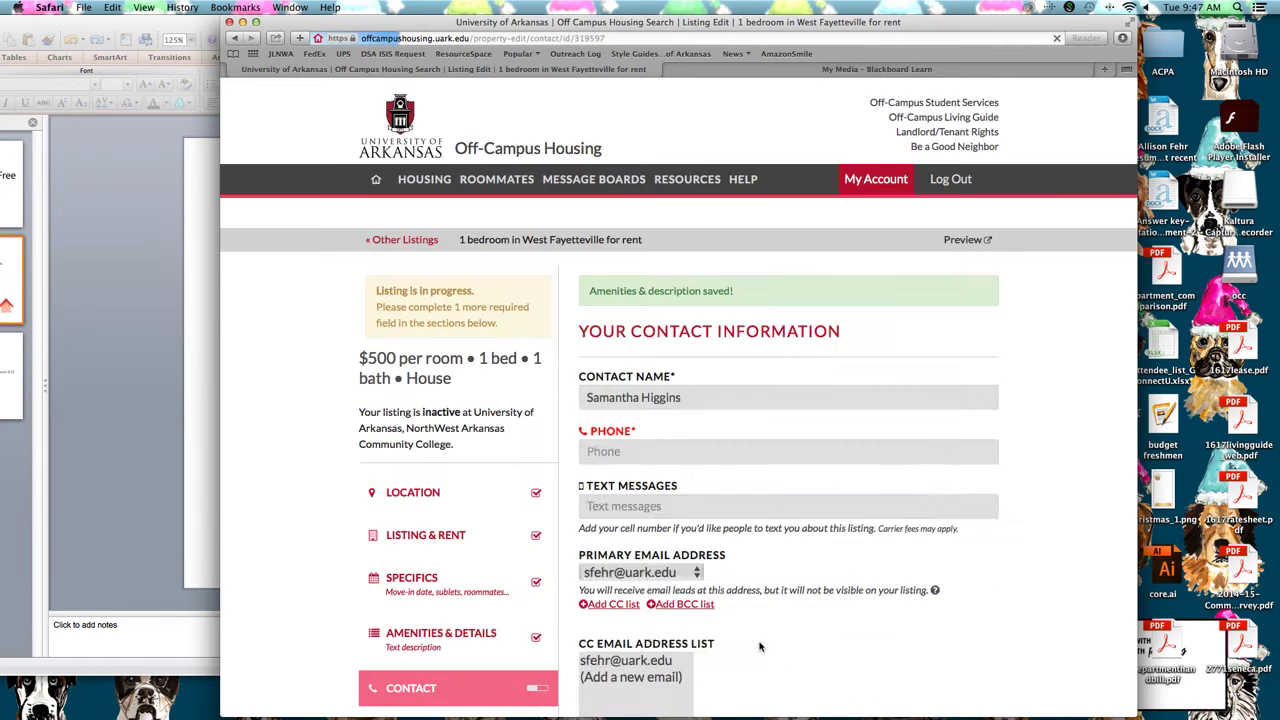
scroll(760, 647, down, 3)
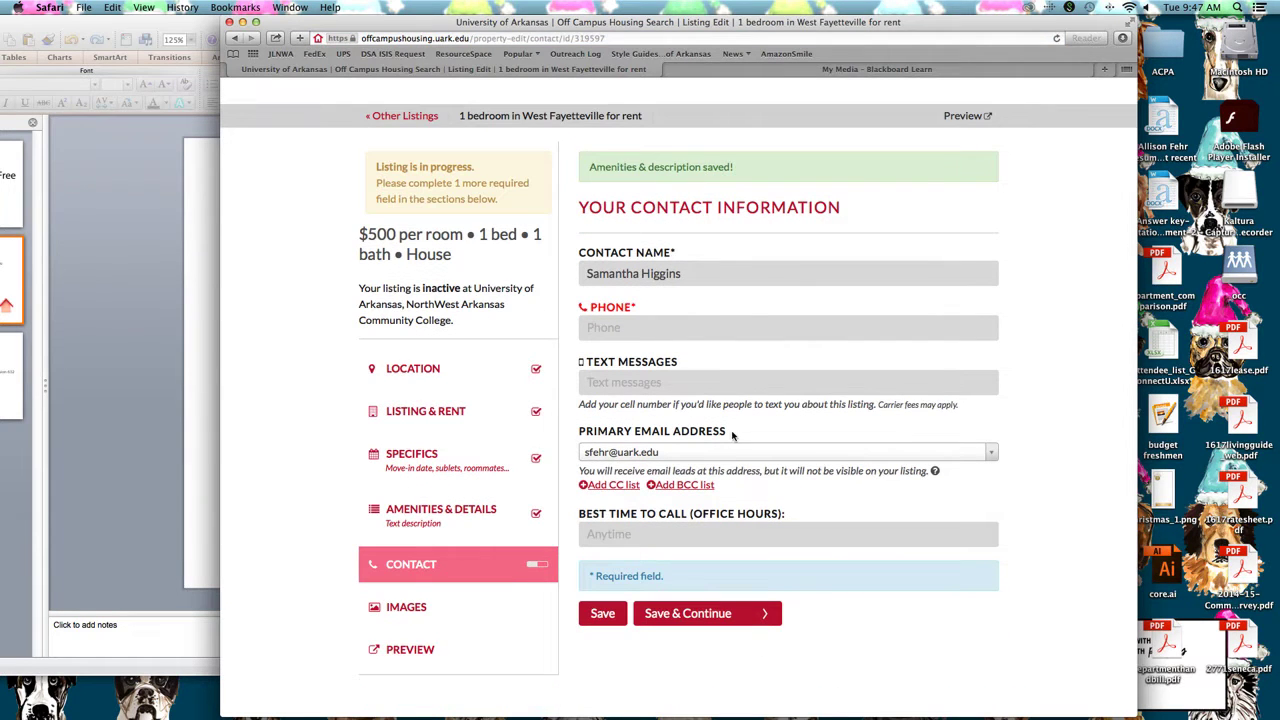
click(676, 324)
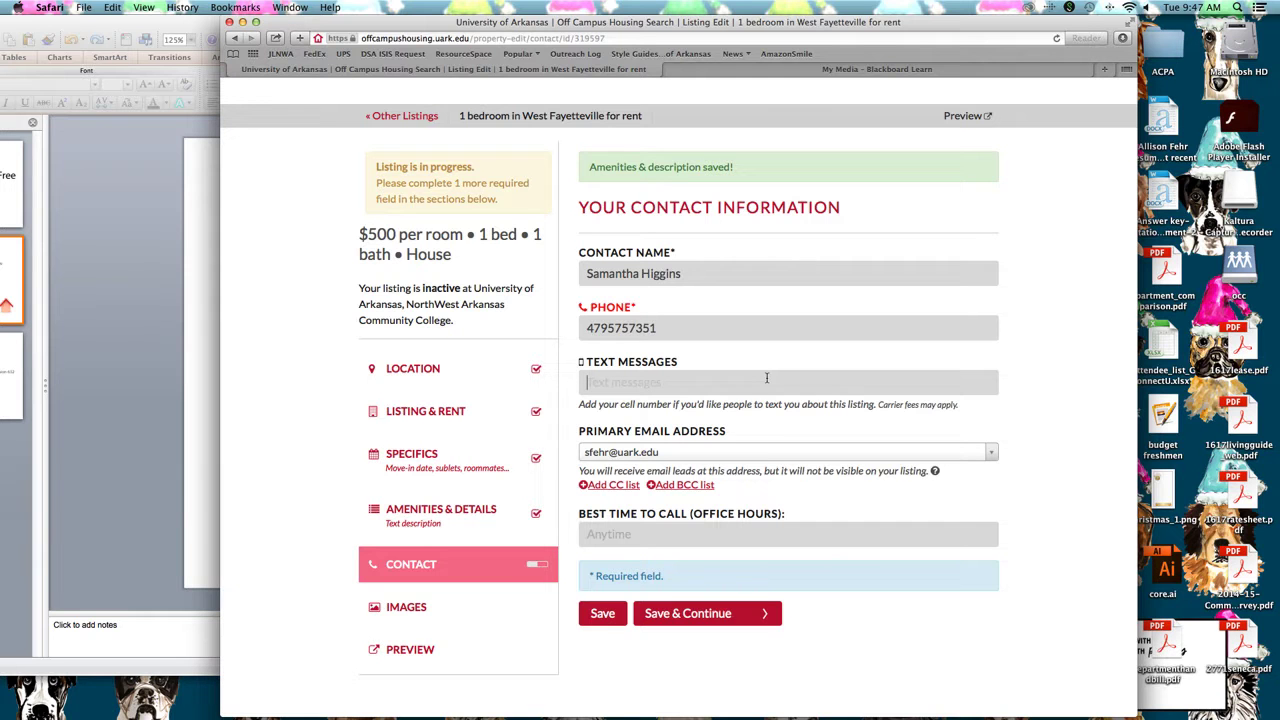
scroll(767, 378, down, 2)
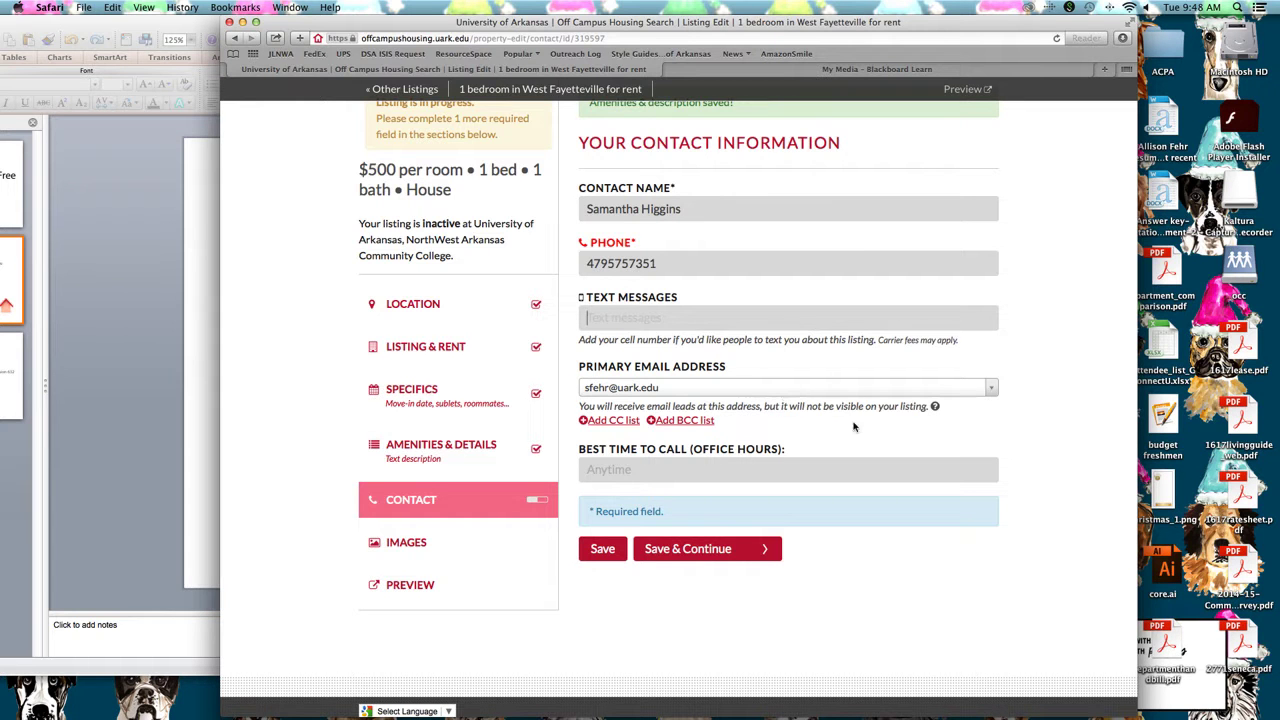
scroll(897, 410, down, 1)
click(855, 464)
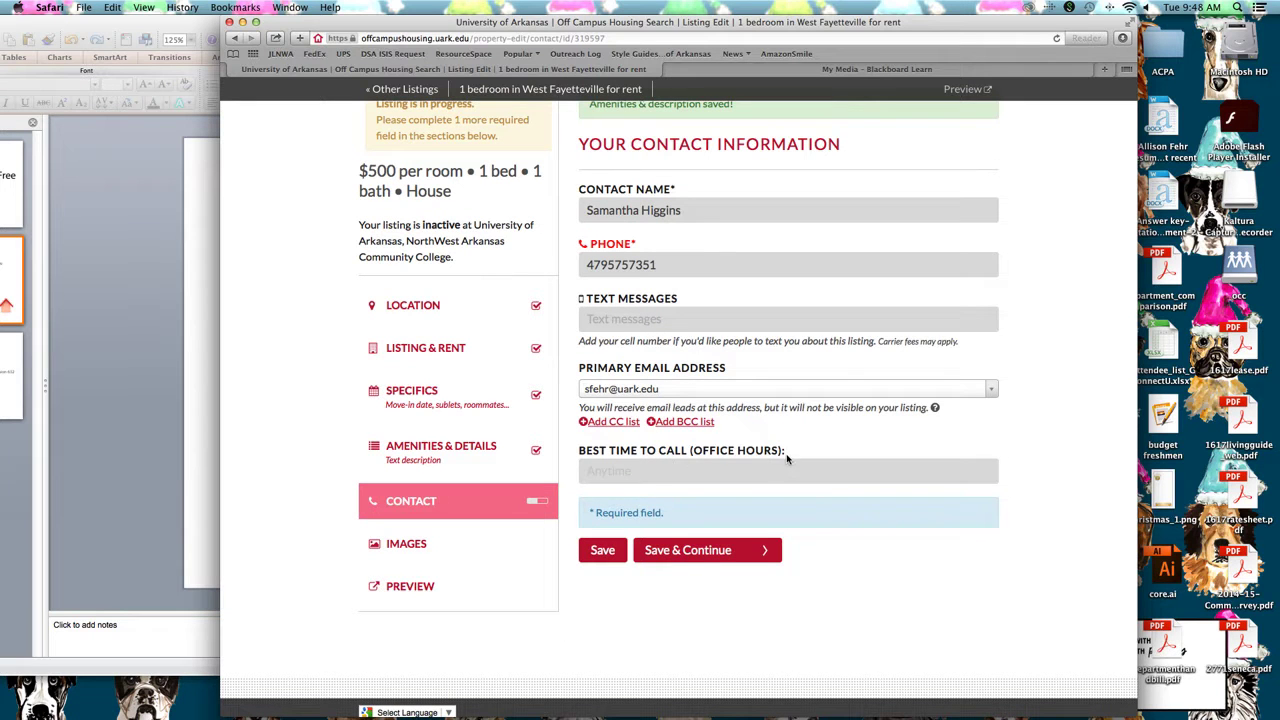
click(706, 563)
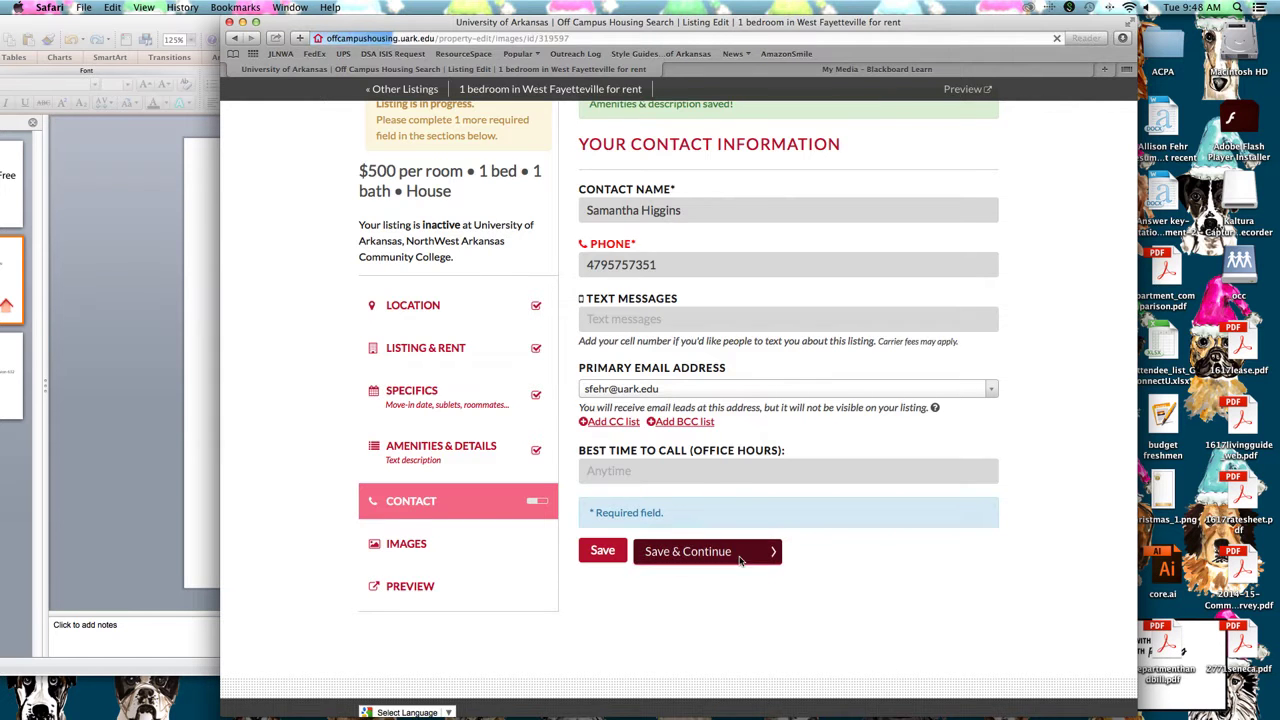
Skip the Manage Images step without uploading photos and preview the listing's public page
scroll(814, 560, down, 2)
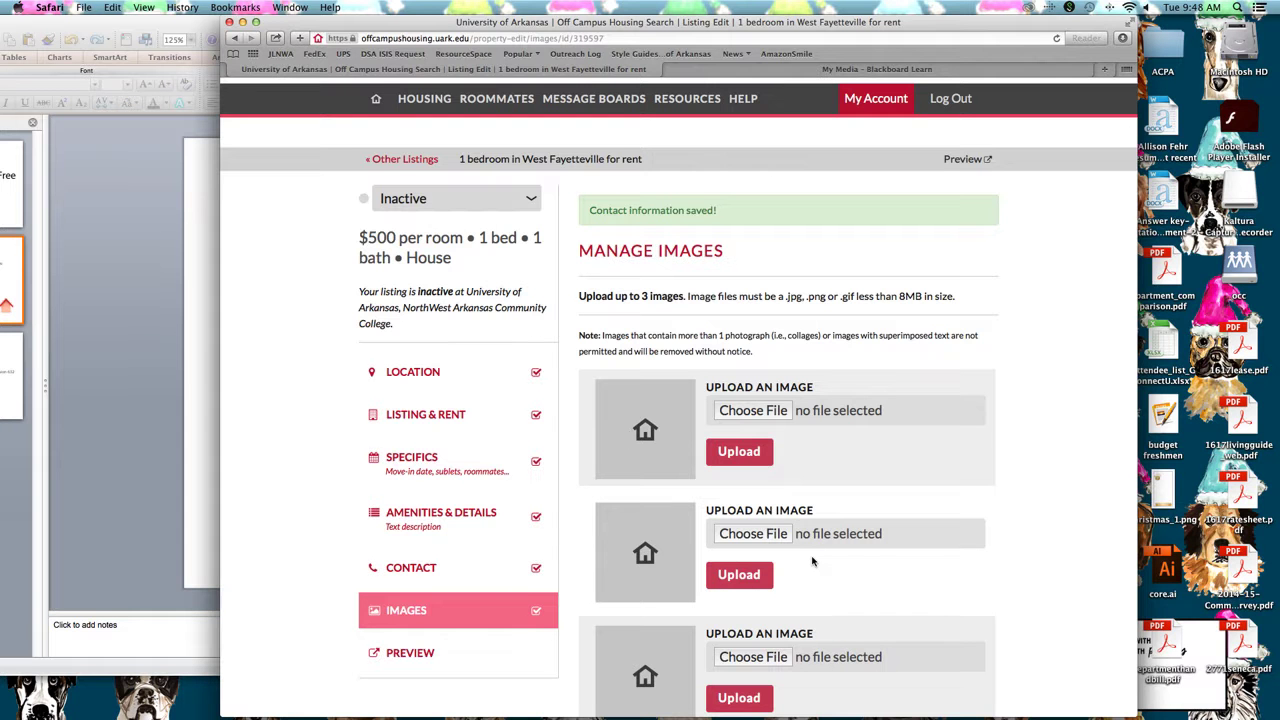
scroll(812, 561, down, 3)
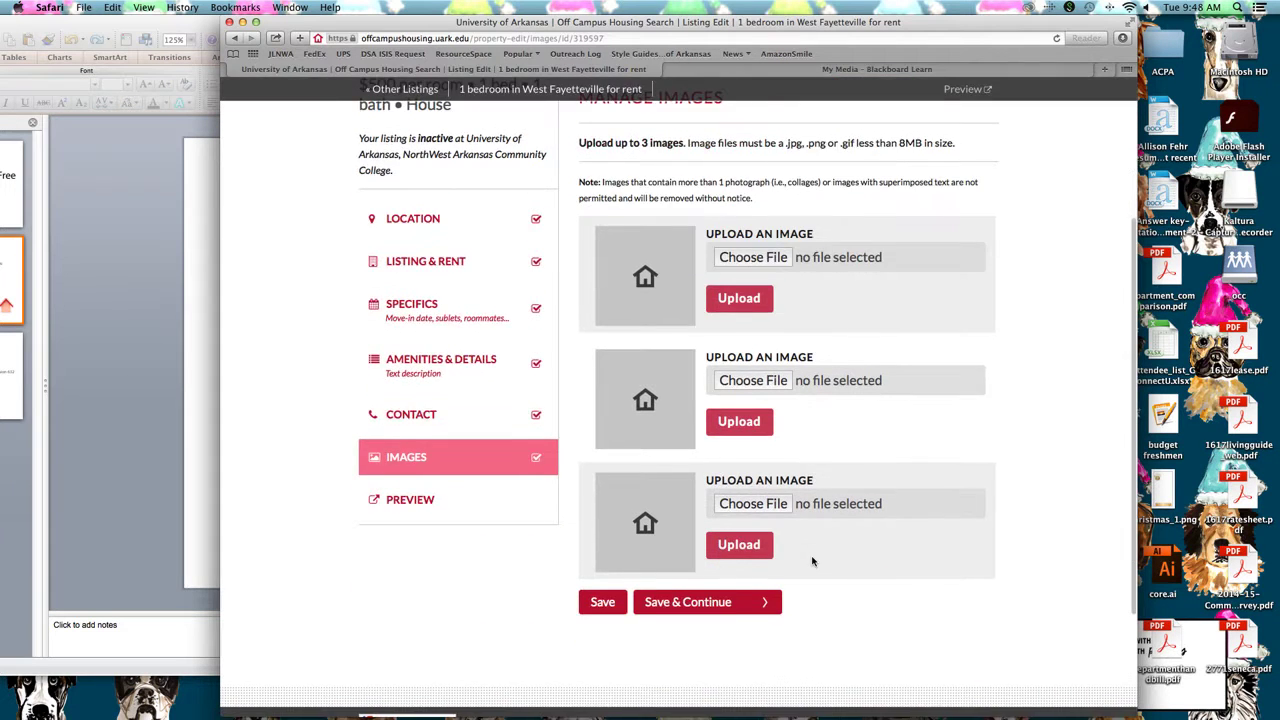
scroll(812, 561, up, 4)
scroll(812, 561, down, 5)
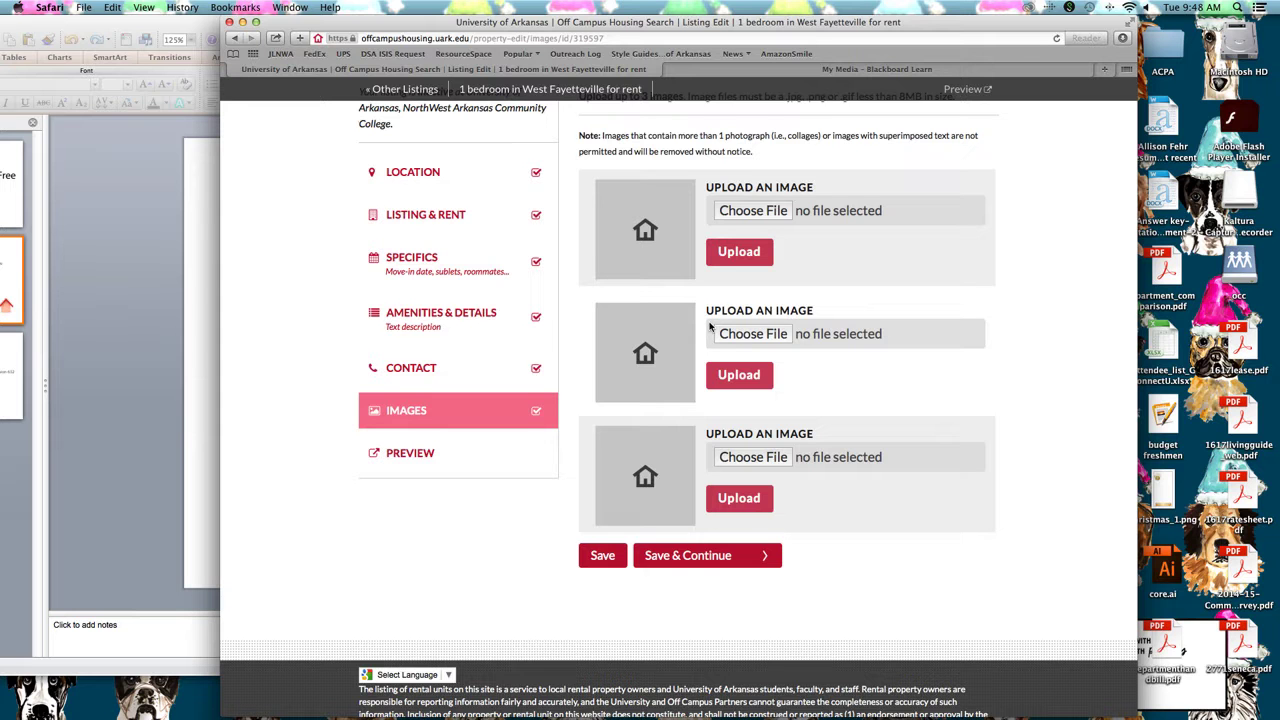
scroll(722, 340, up, 3)
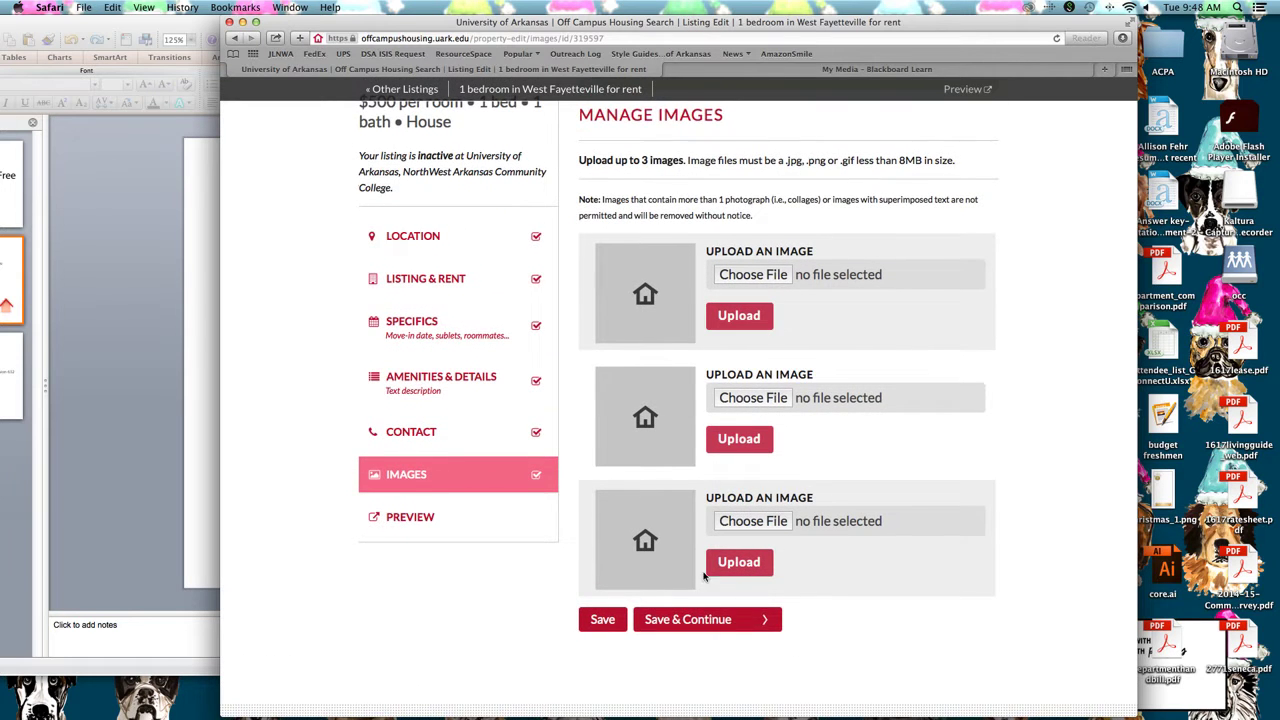
click(770, 619)
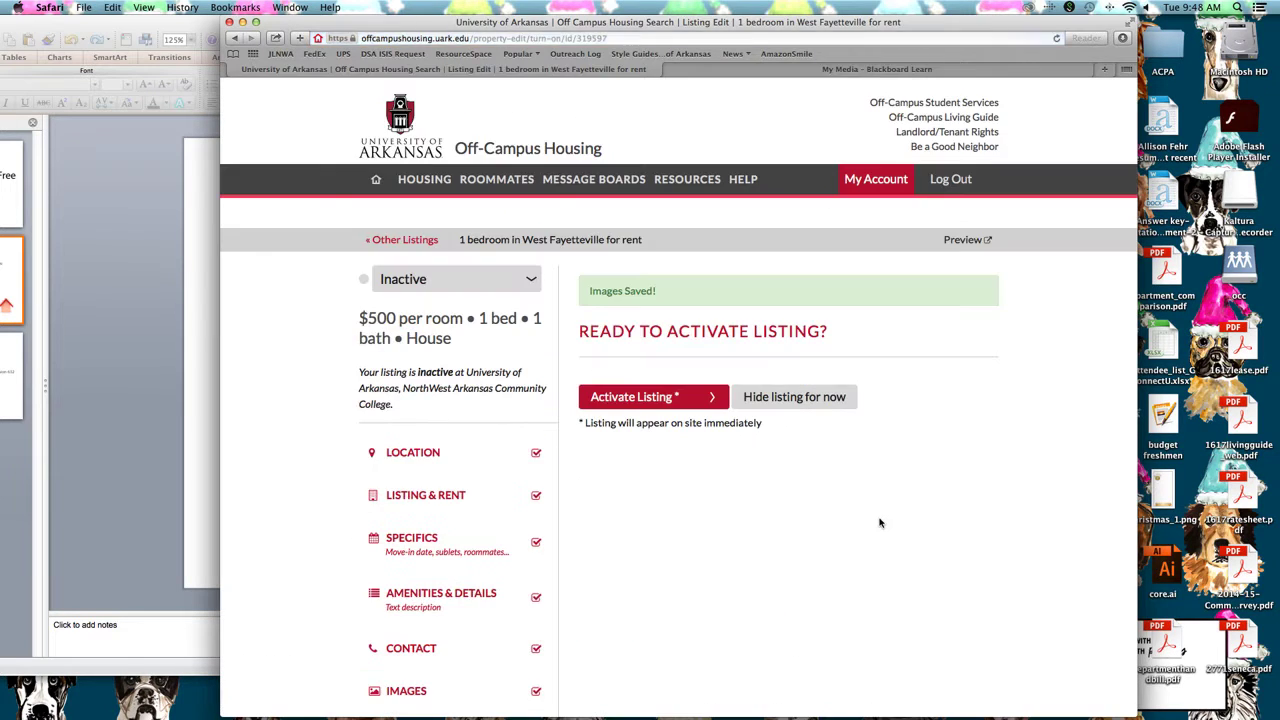
scroll(923, 517, down, 3)
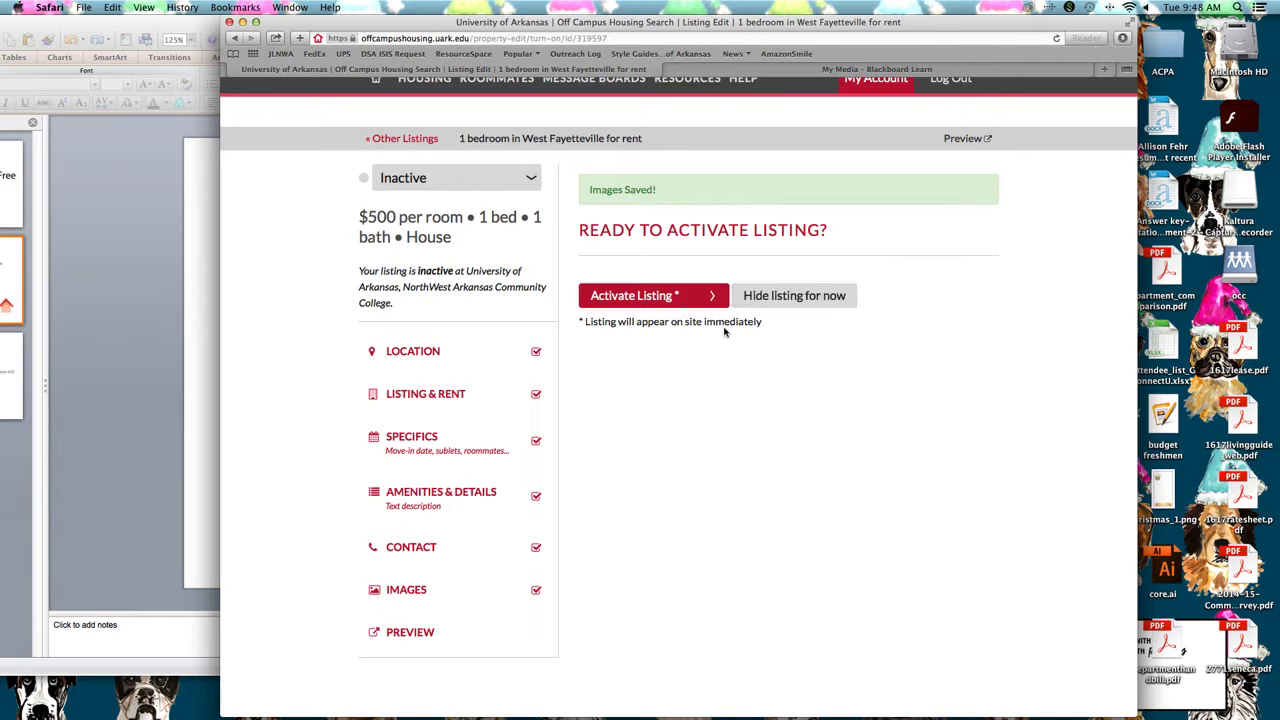
click(964, 139)
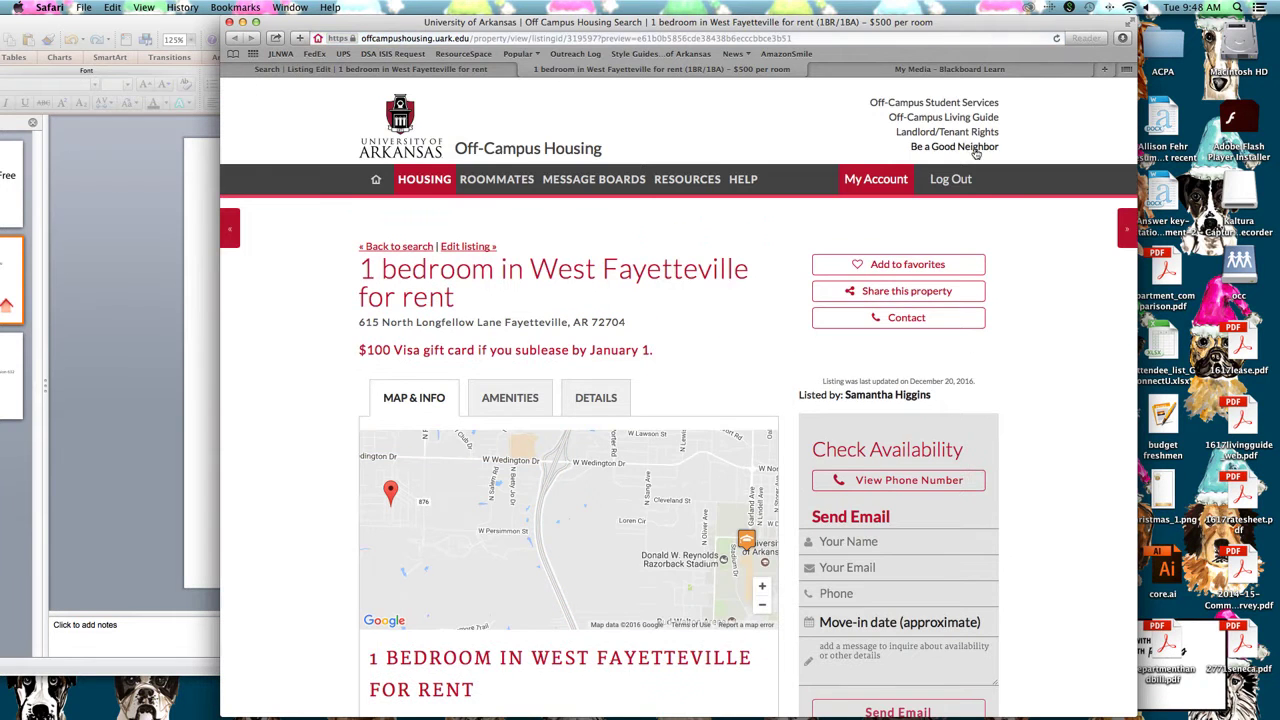
Scroll through the listing preview and show its amenities
scroll(1040, 235, down, 3)
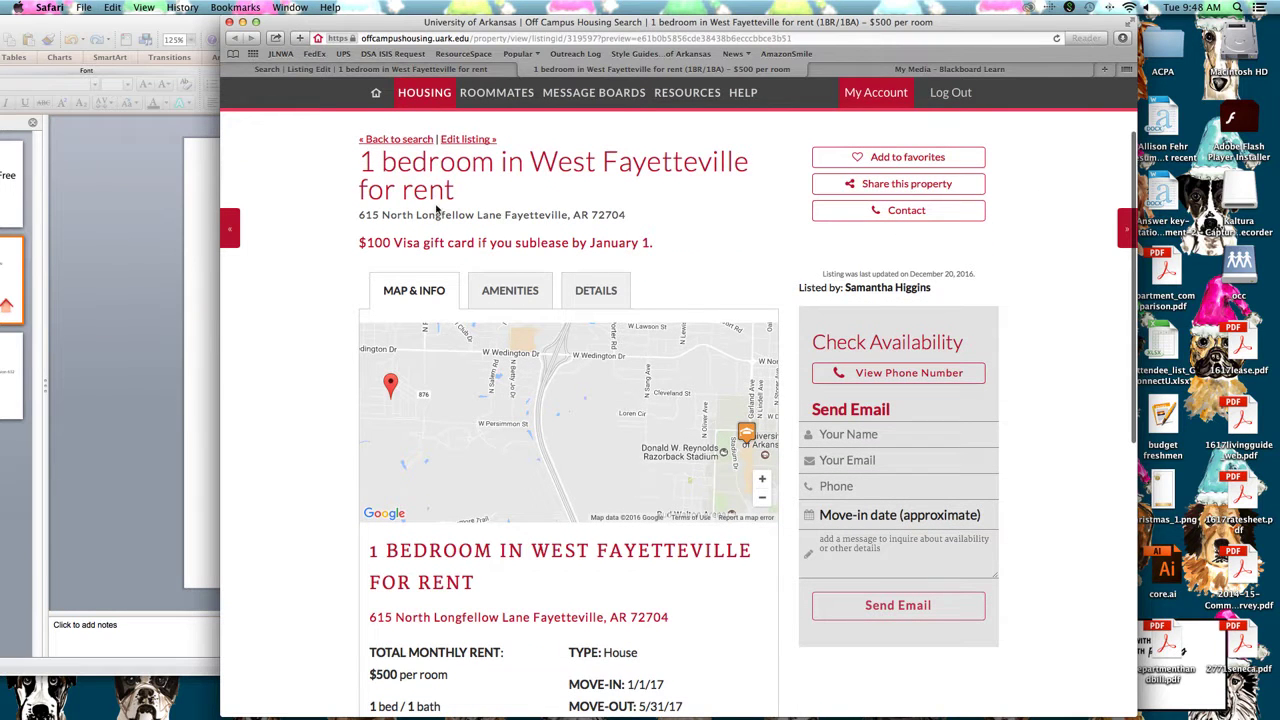
scroll(581, 242, down, 2)
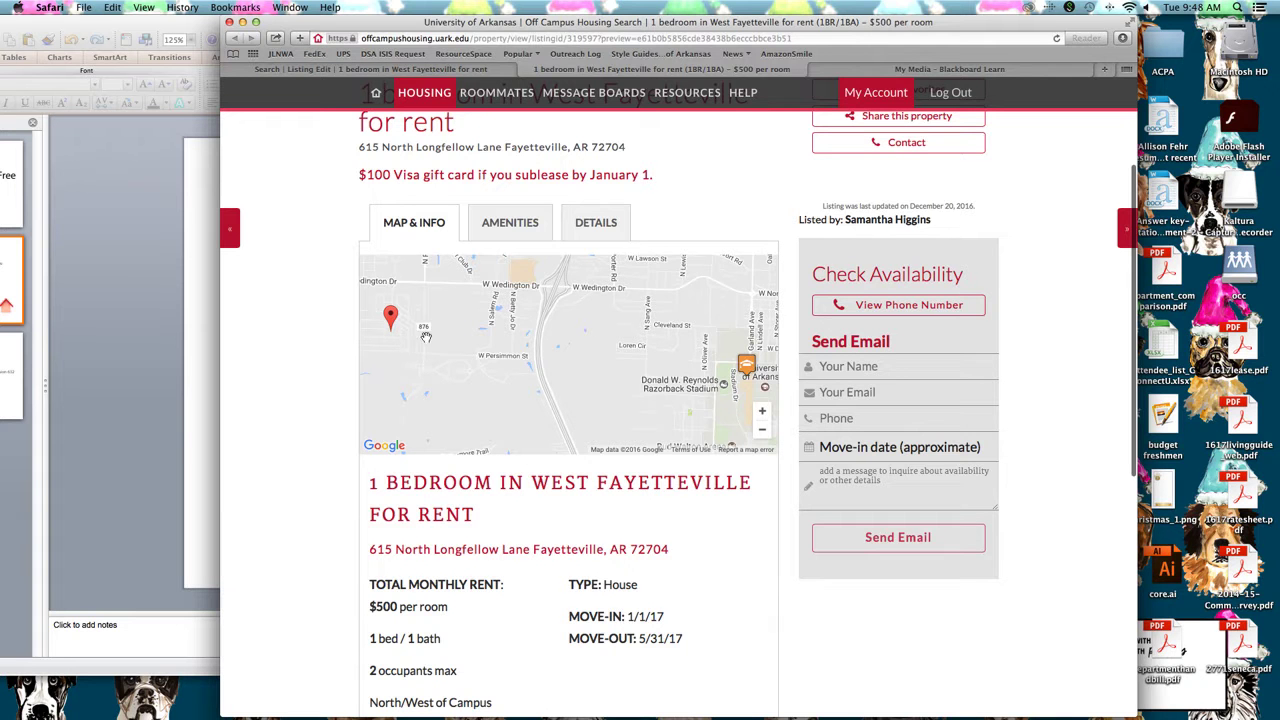
scroll(417, 416, down, 2)
scroll(324, 458, down, 3)
scroll(324, 458, down, 4)
scroll(496, 382, down, 2)
scroll(496, 382, down, 1)
scroll(452, 406, up, 10)
scroll(683, 643, down, 8)
click(683, 640)
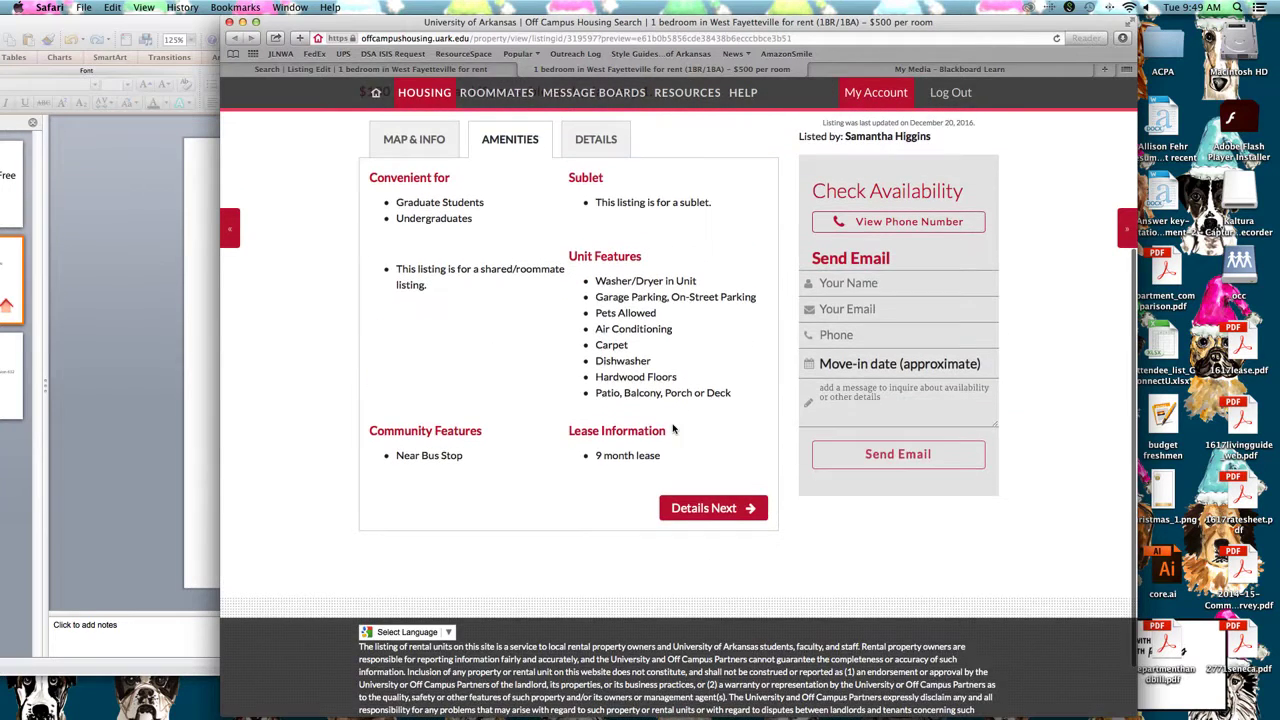
Show the listing's property description
click(596, 139)
scroll(490, 208, up, 2)
scroll(495, 250, up, 1)
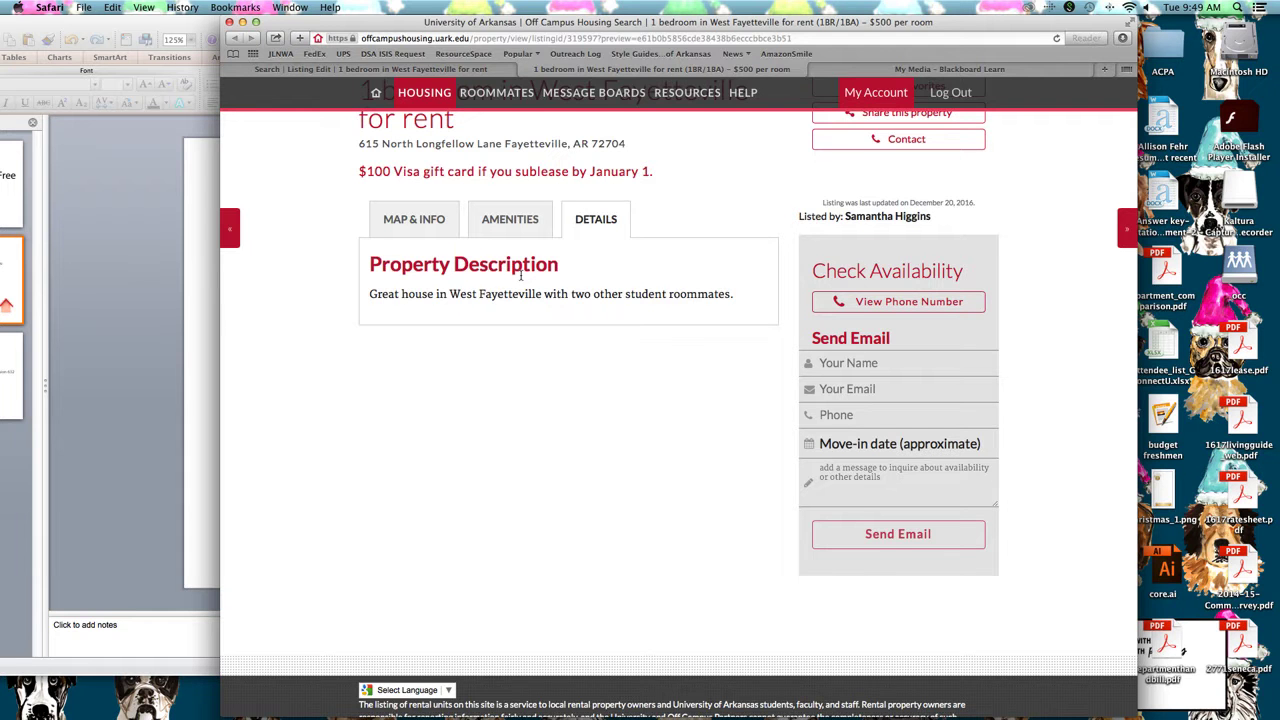
scroll(520, 293, up, 5)
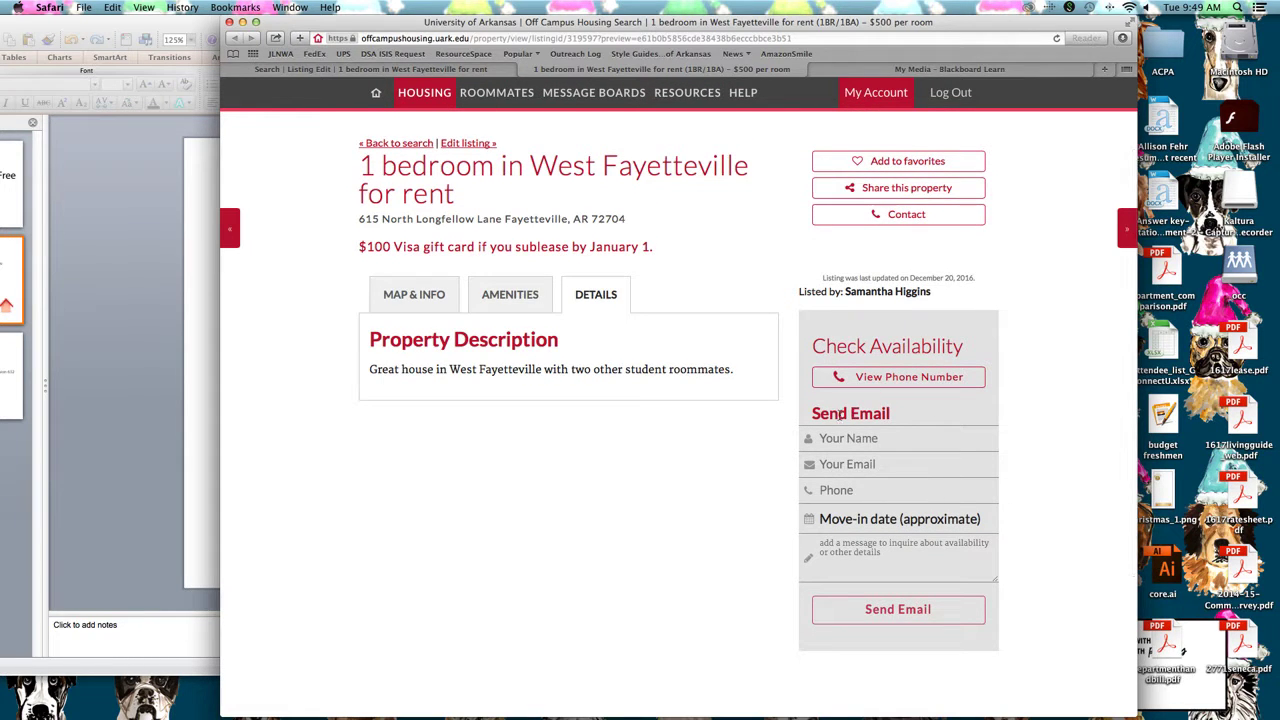
Reveal the listing's contact phone number, then return to the Your Account page
click(896, 381)
mouse_move(1076, 712)
click(741, 688)
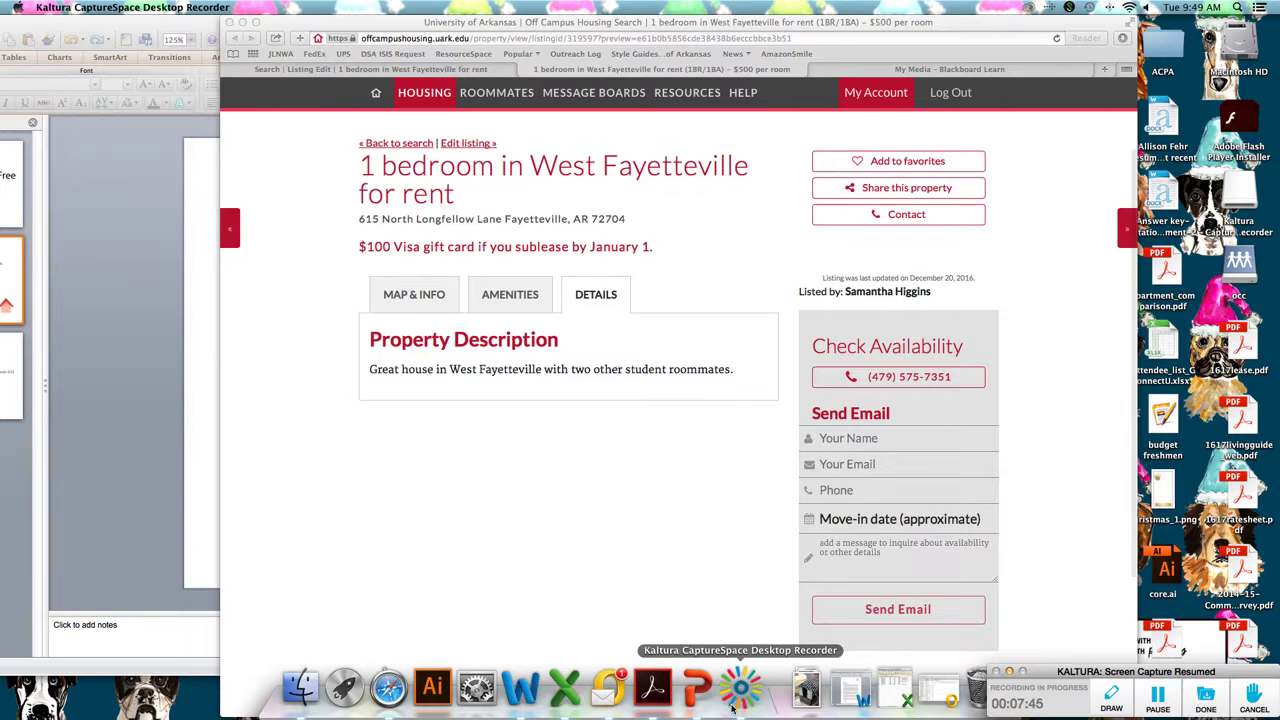
click(1160, 705)
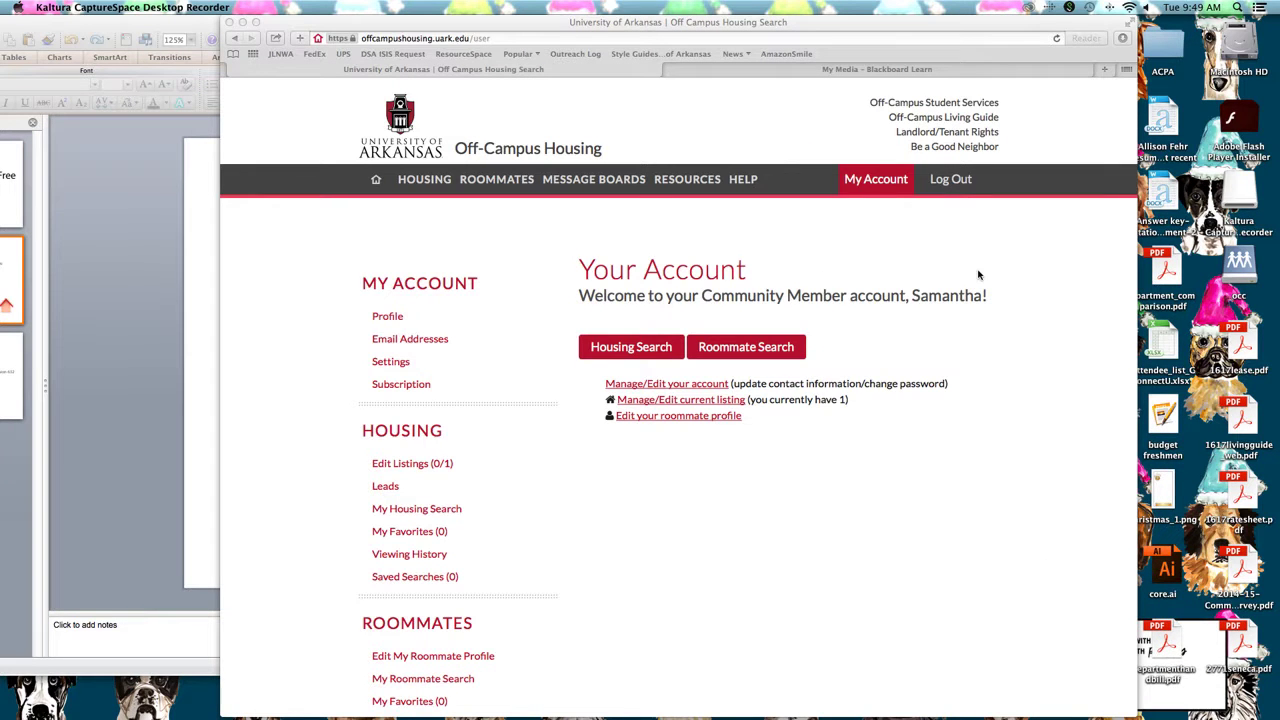
Bring back the housing account page and open the current listing for management
click(855, 186)
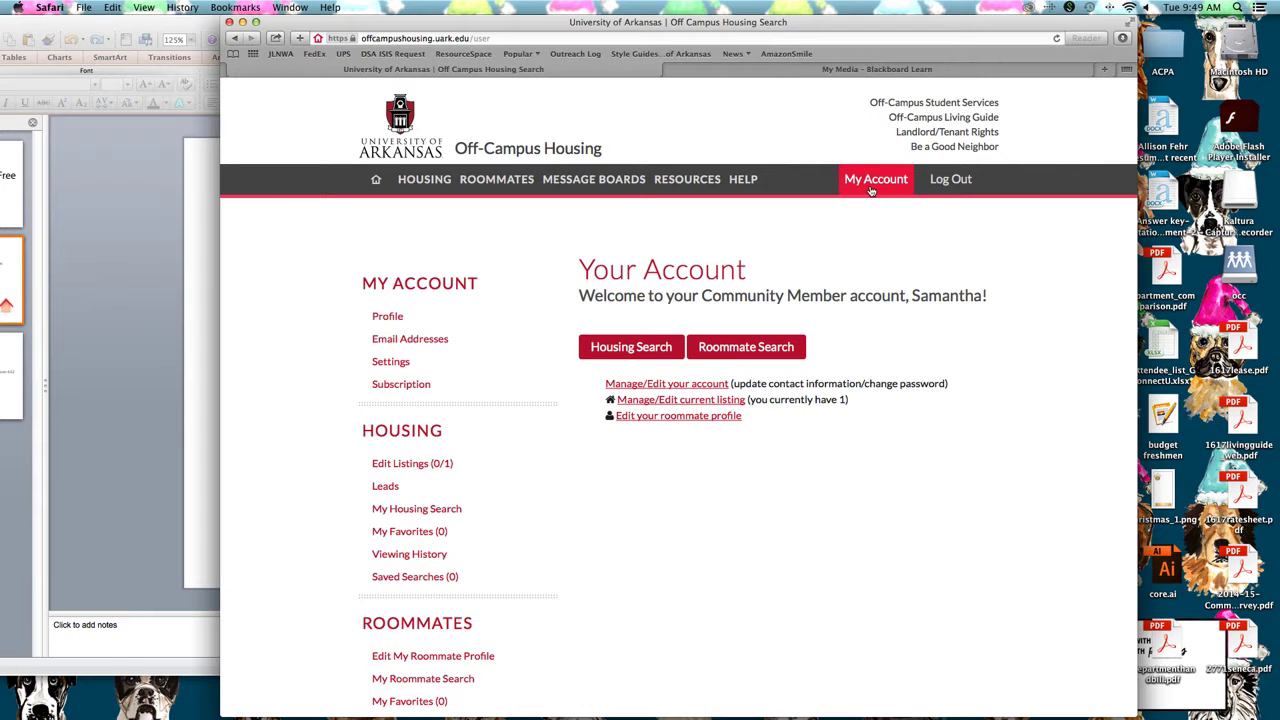
click(728, 403)
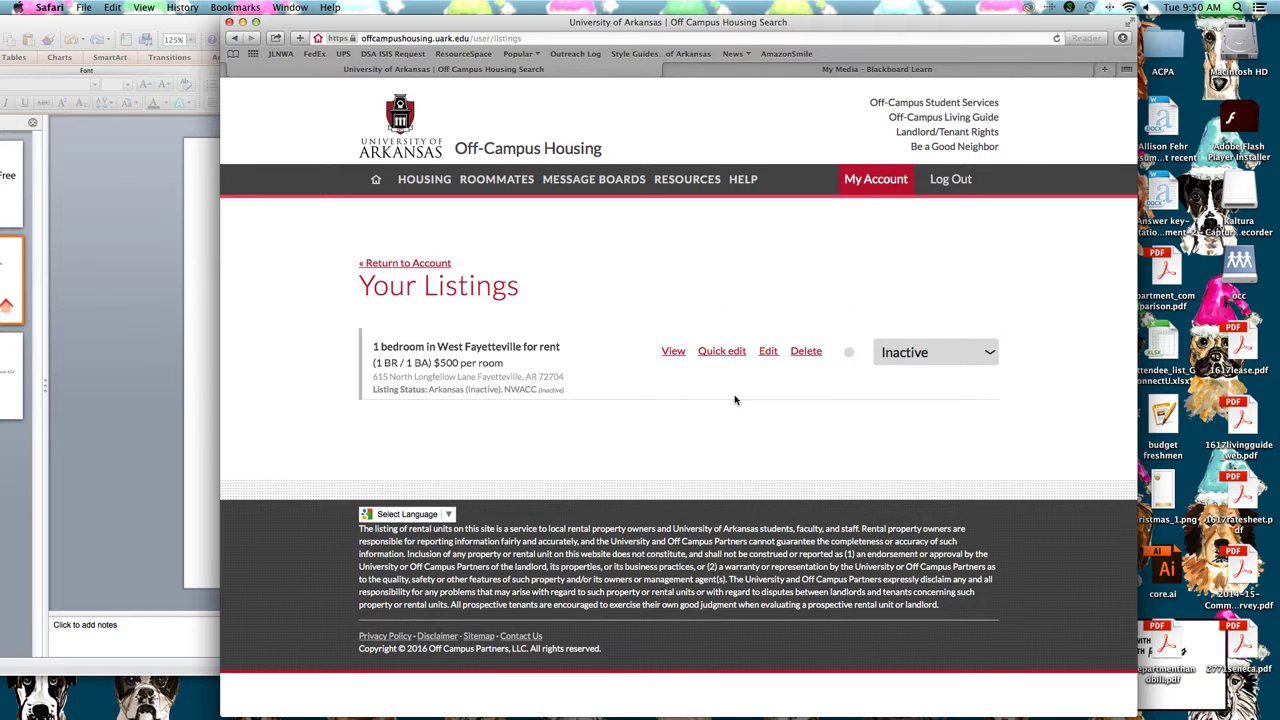
Keep the West Fayetteville listing's status Inactive, then go to the roommate profile
click(968, 362)
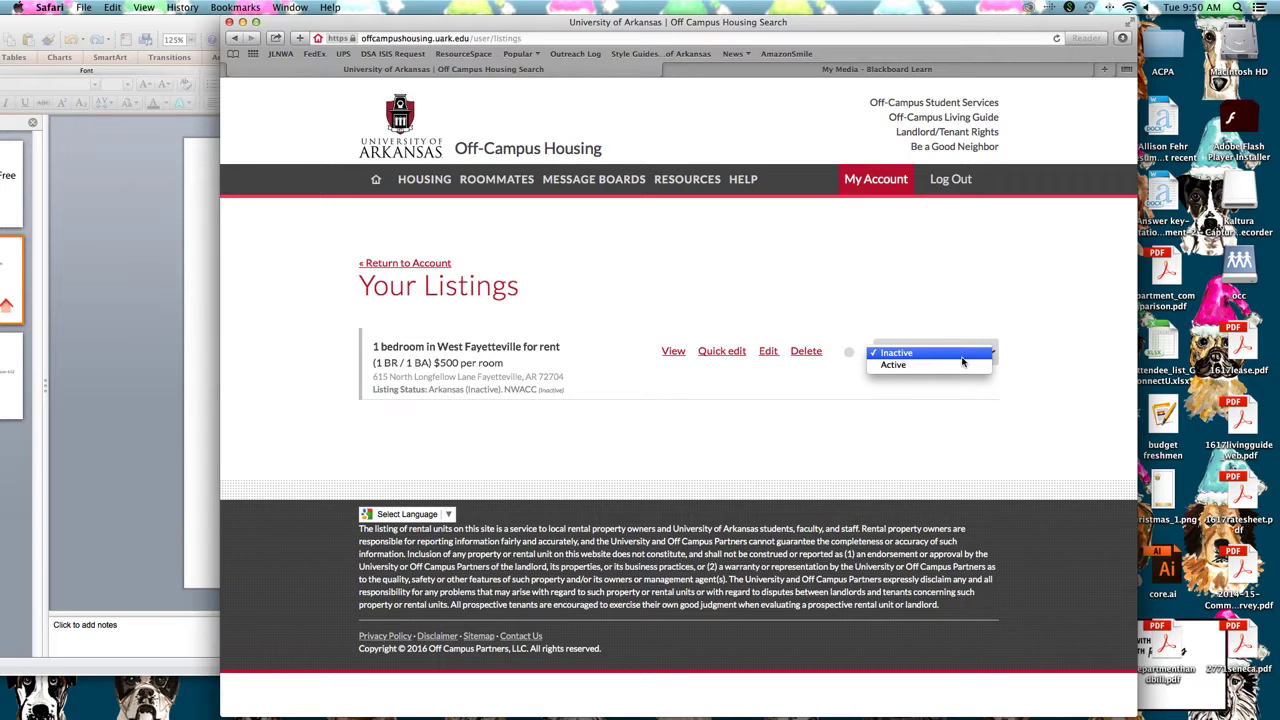
click(945, 325)
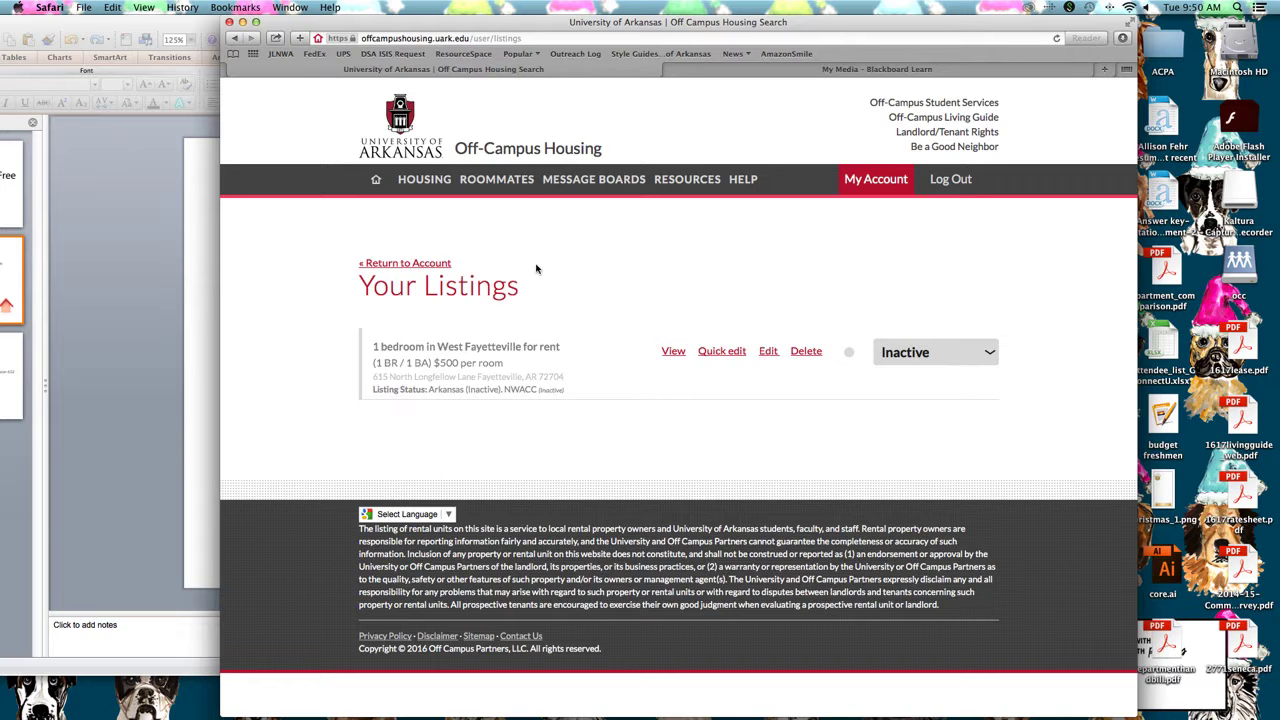
click(528, 192)
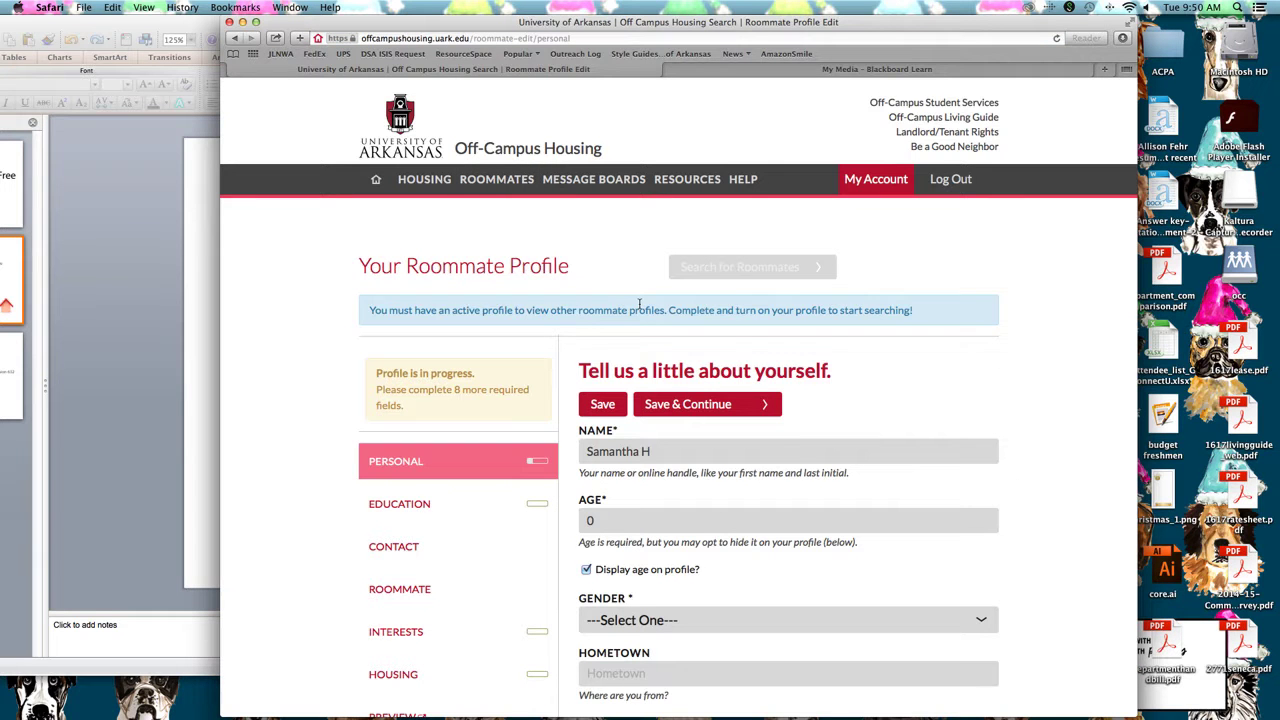
Scroll through the roommate profile's Personal step
scroll(640, 305, down, 3)
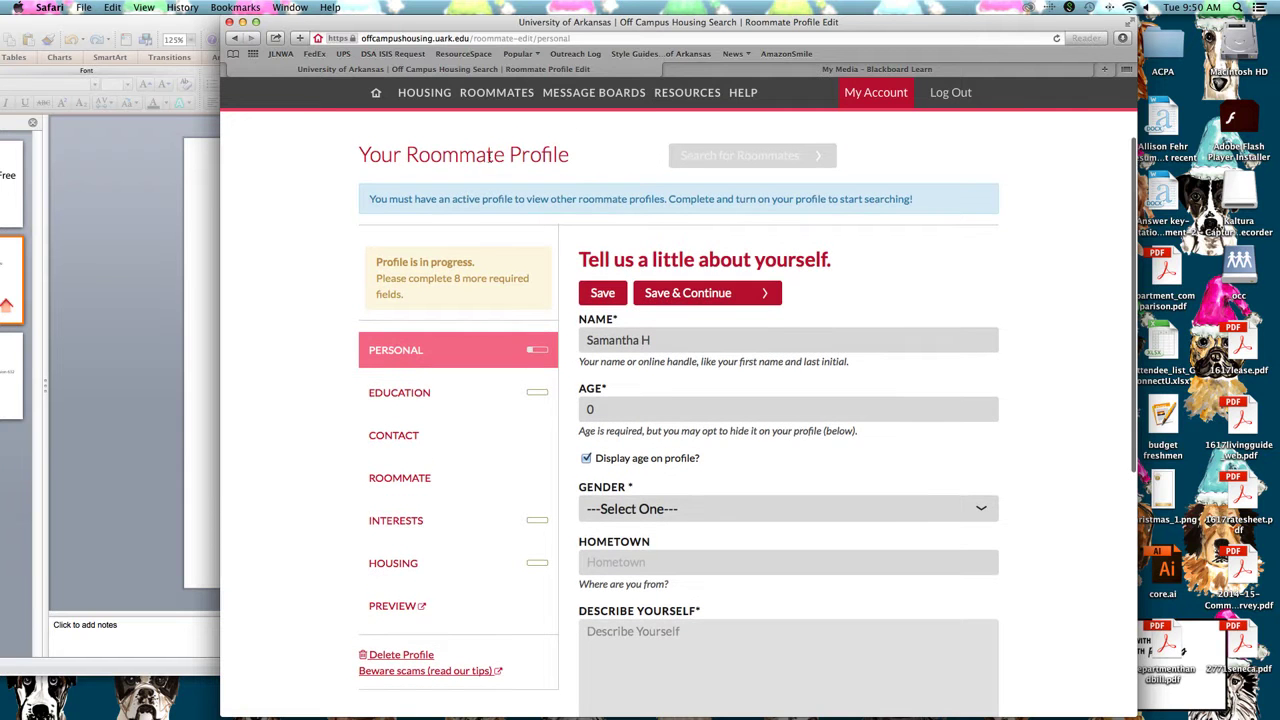
scroll(683, 259, down, 6)
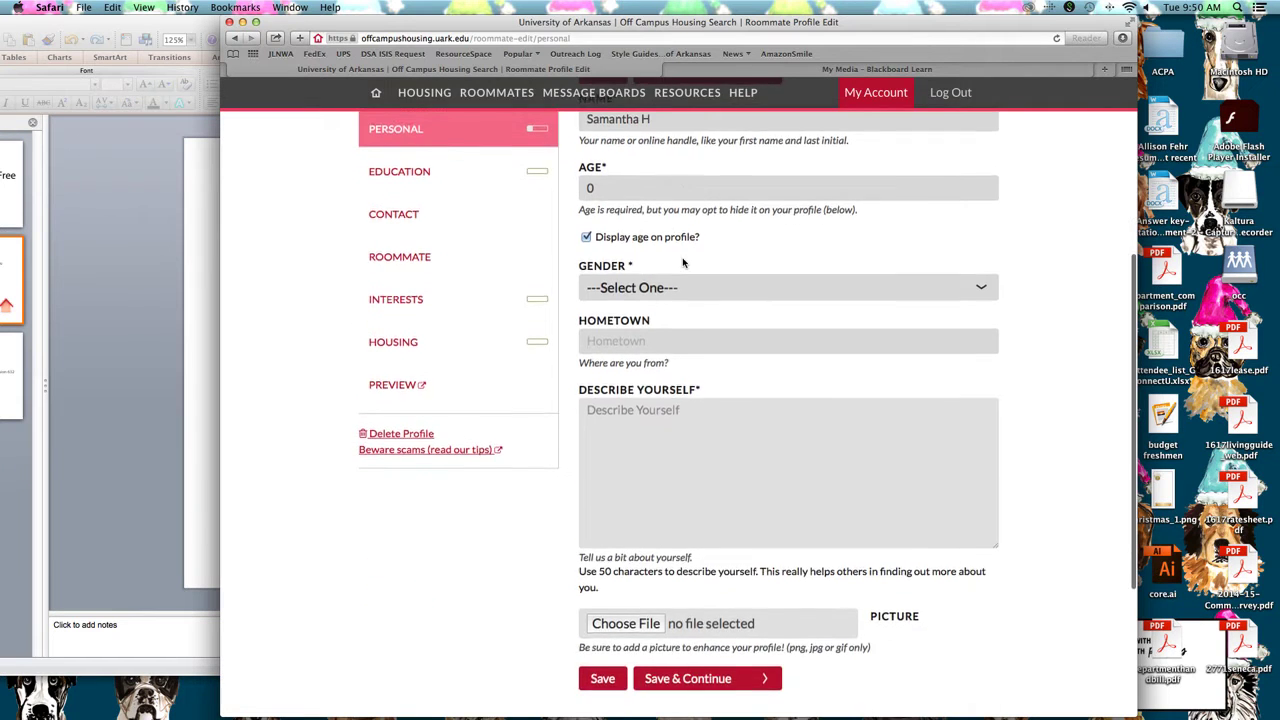
scroll(683, 259, up, 4)
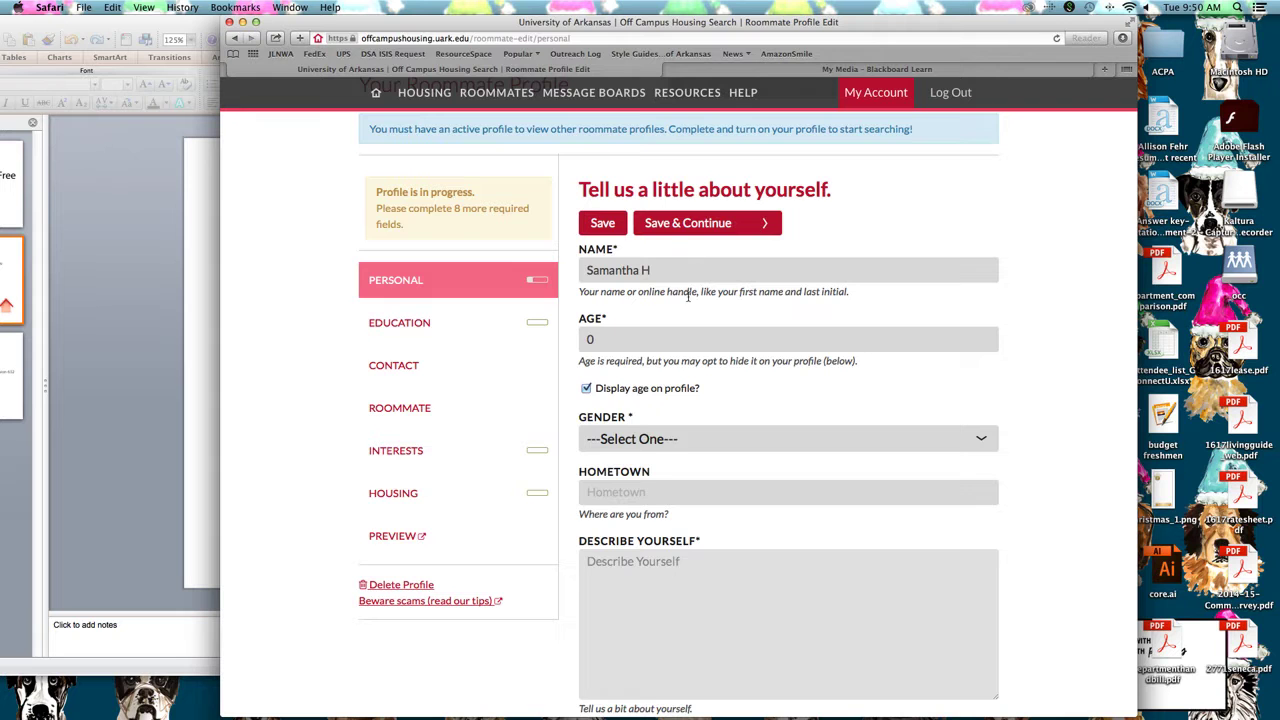
scroll(688, 295, up, 2)
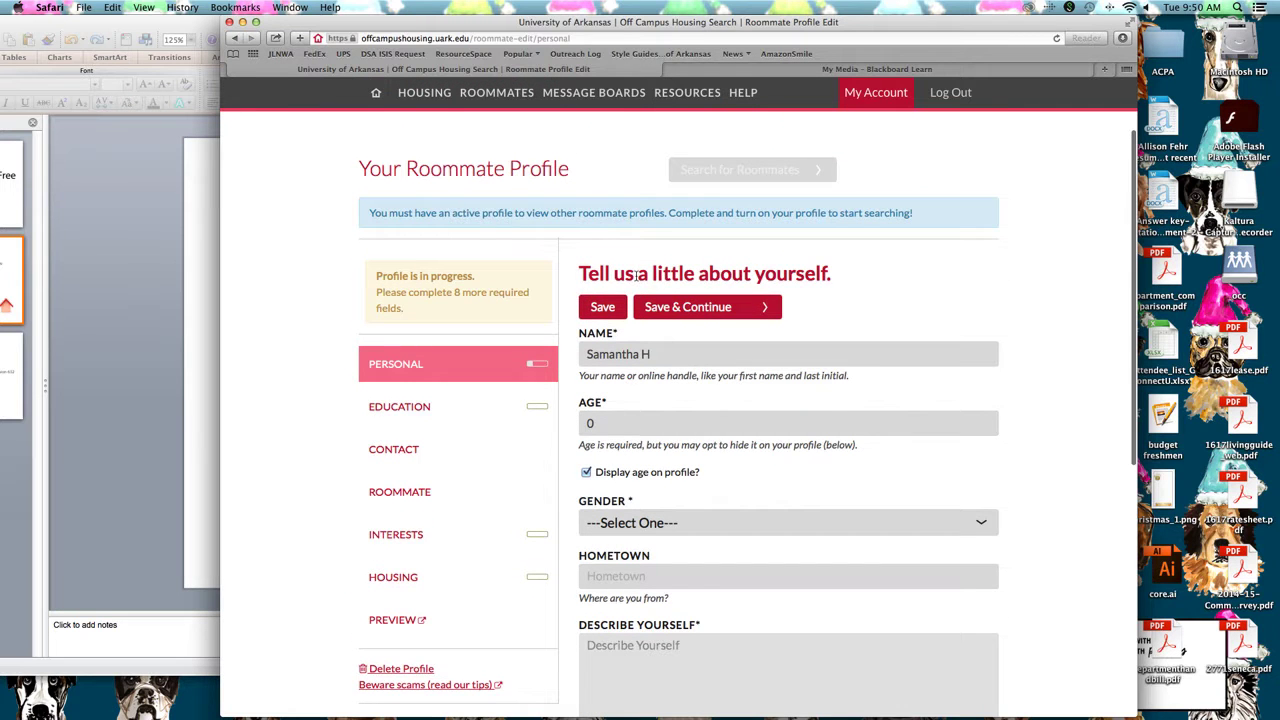
scroll(720, 296, down, 3)
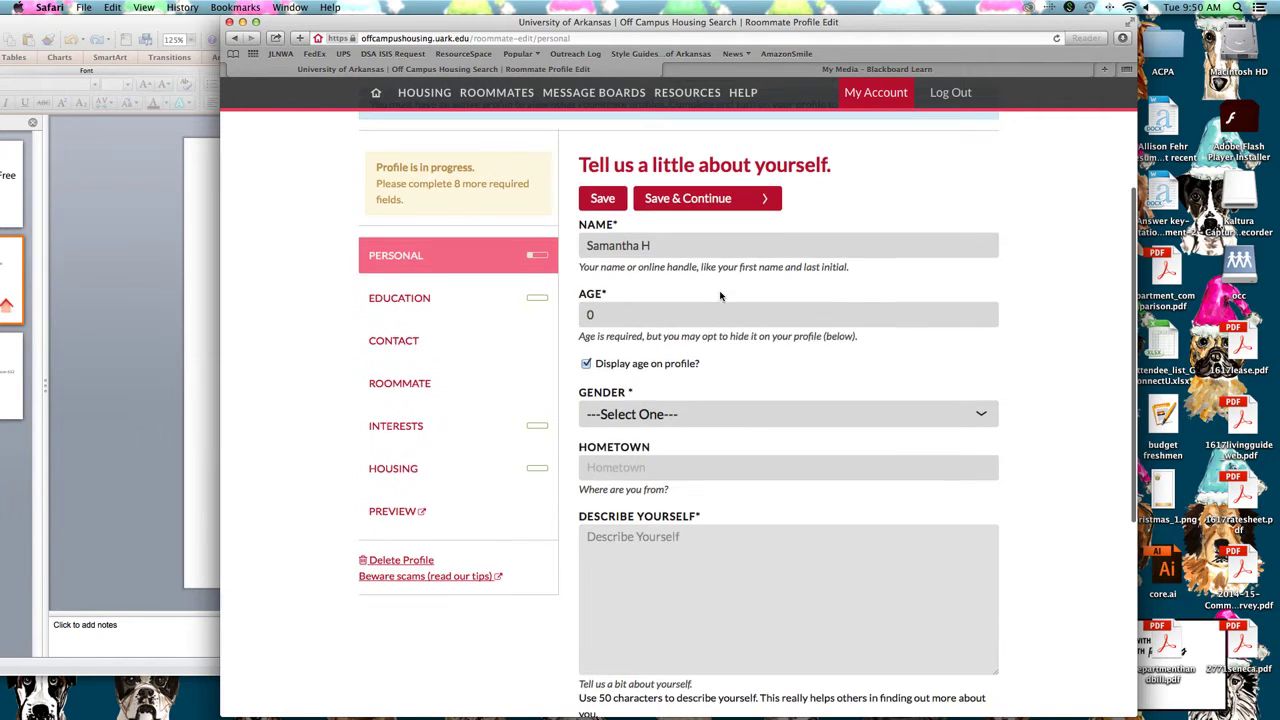
scroll(720, 296, down, 4)
scroll(720, 296, up, 6)
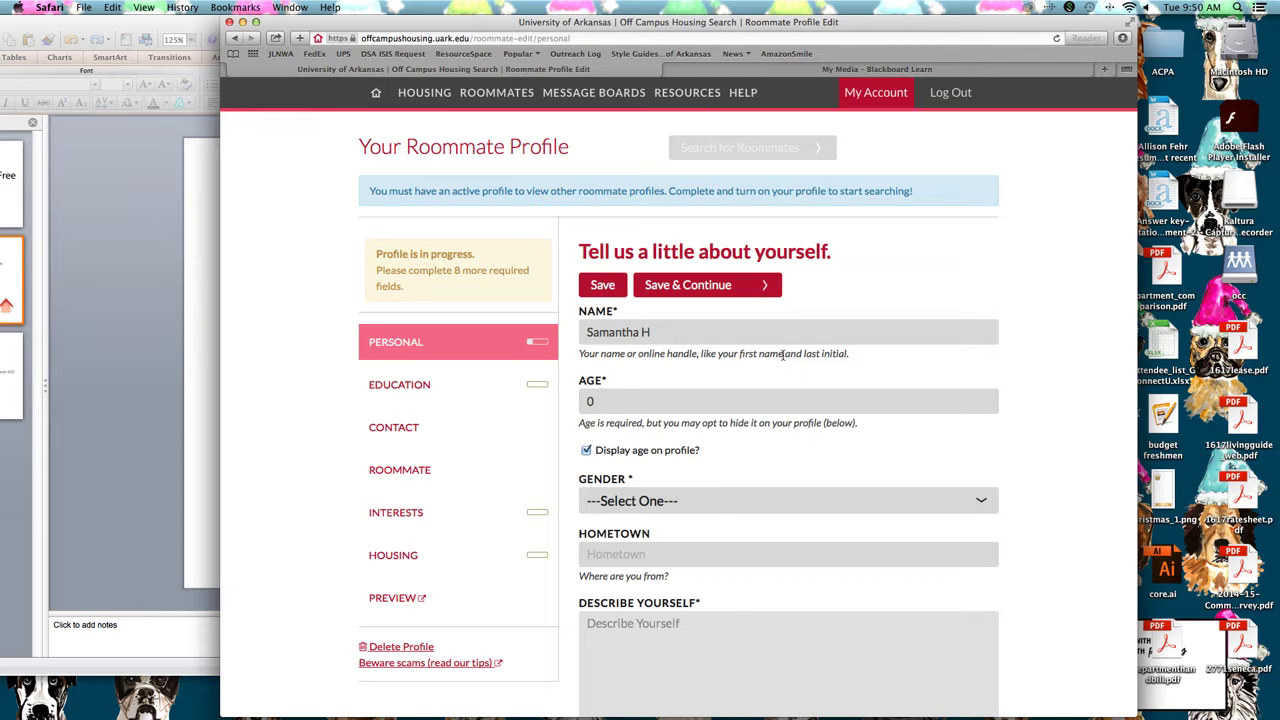
scroll(790, 345, up, 1)
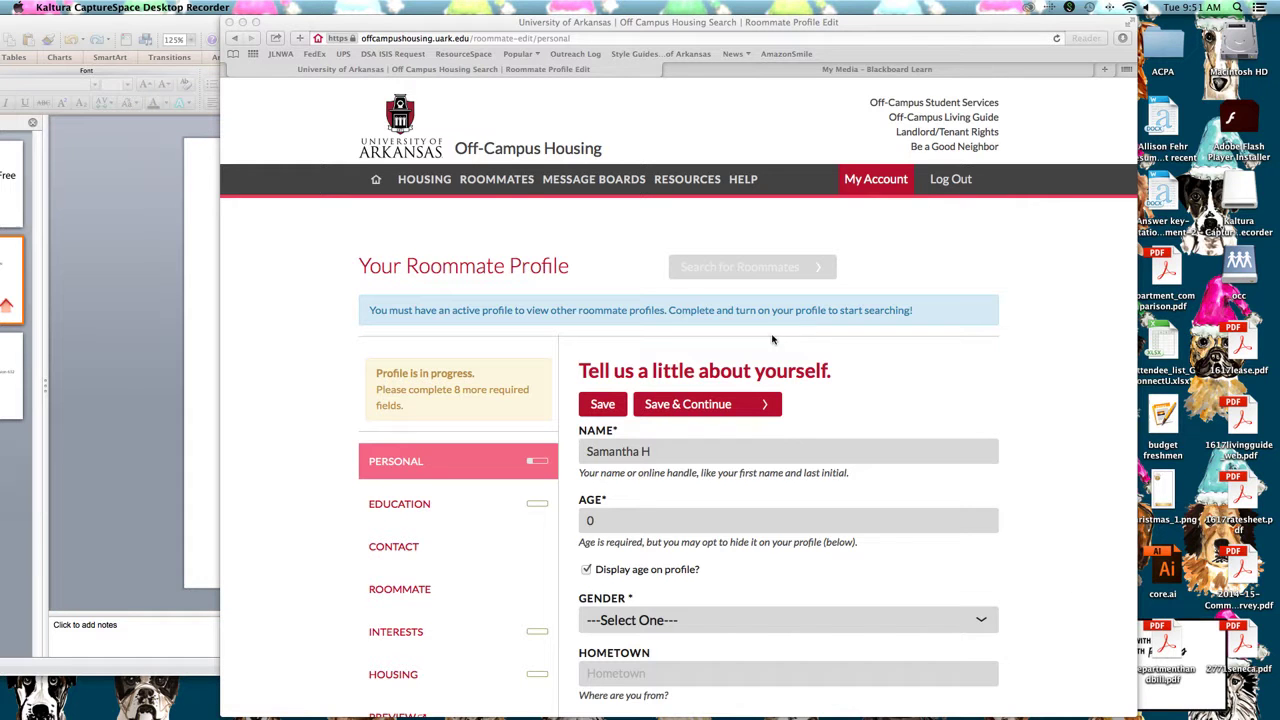
Open the rental housing search and filter Listing Type to Sublet, narrowing 207 results to 26
click(447, 184)
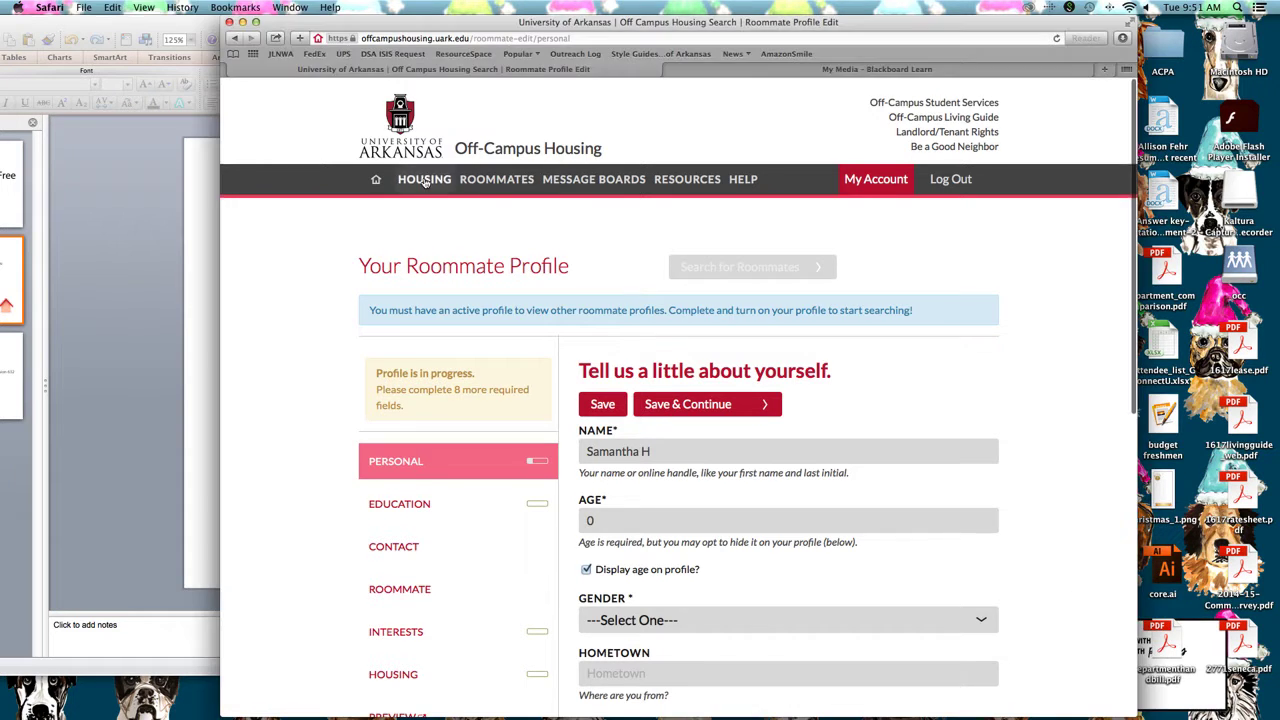
click(443, 180)
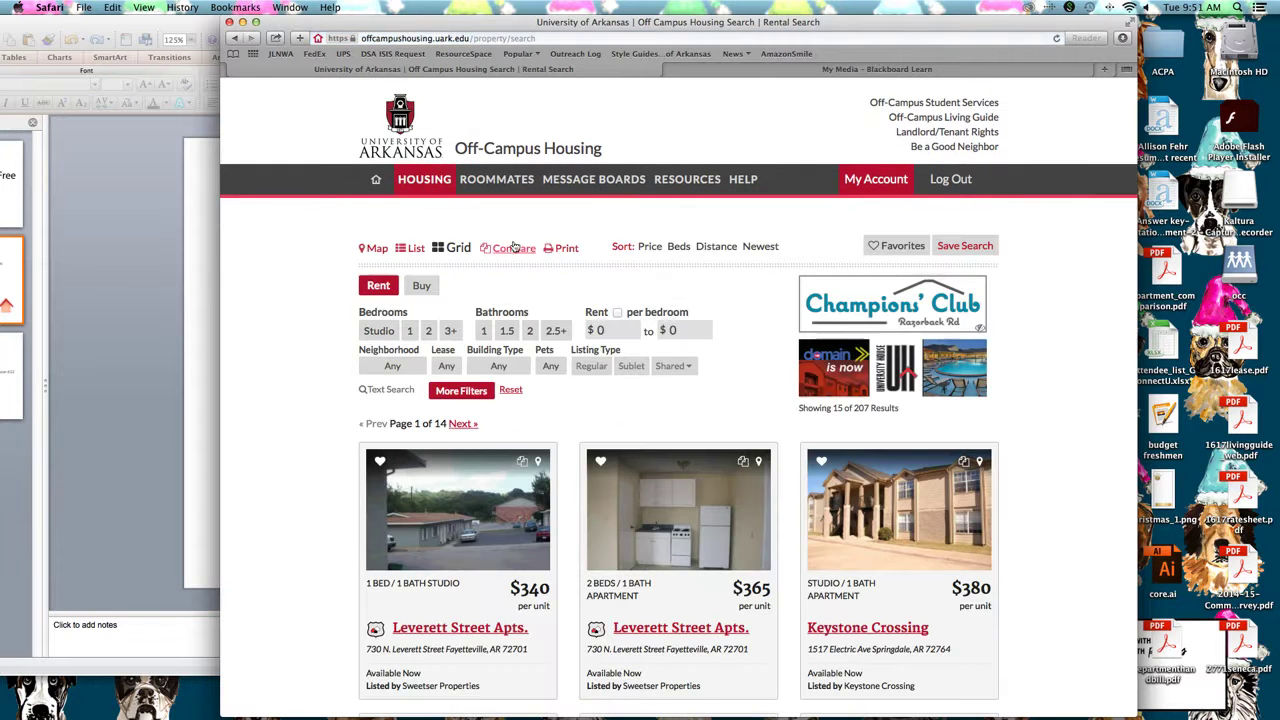
scroll(606, 310, down, 2)
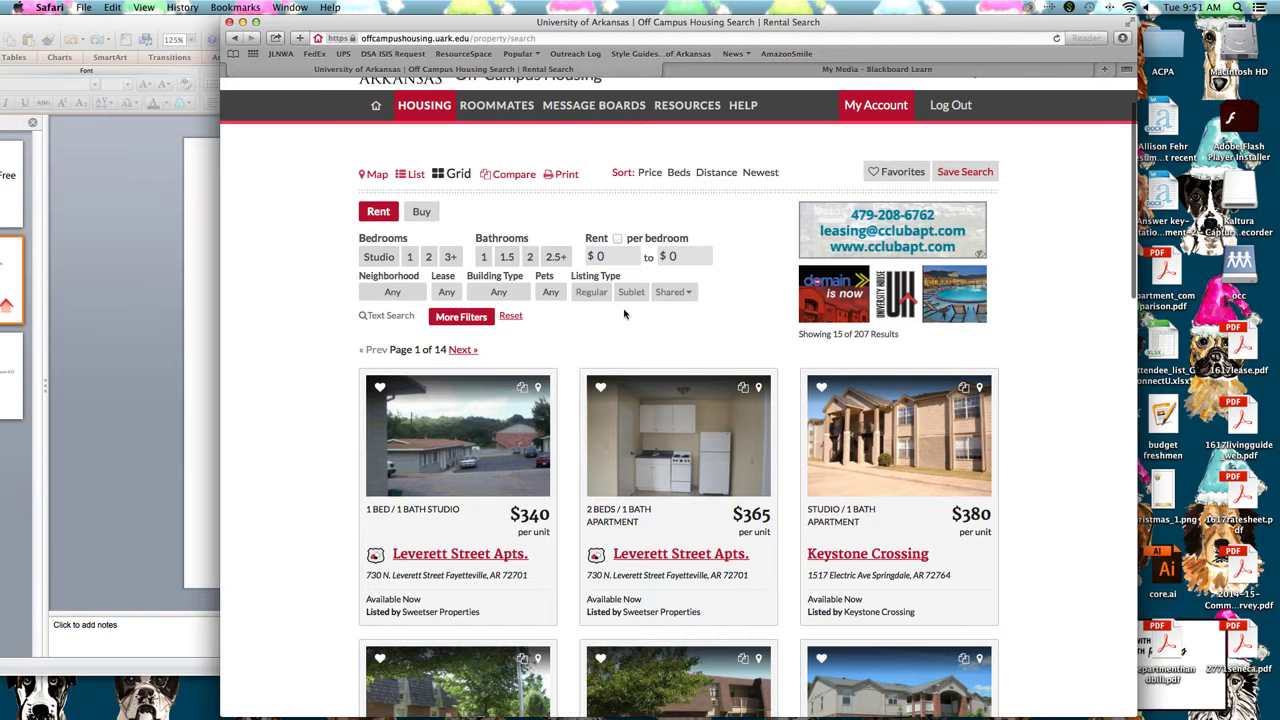
click(633, 293)
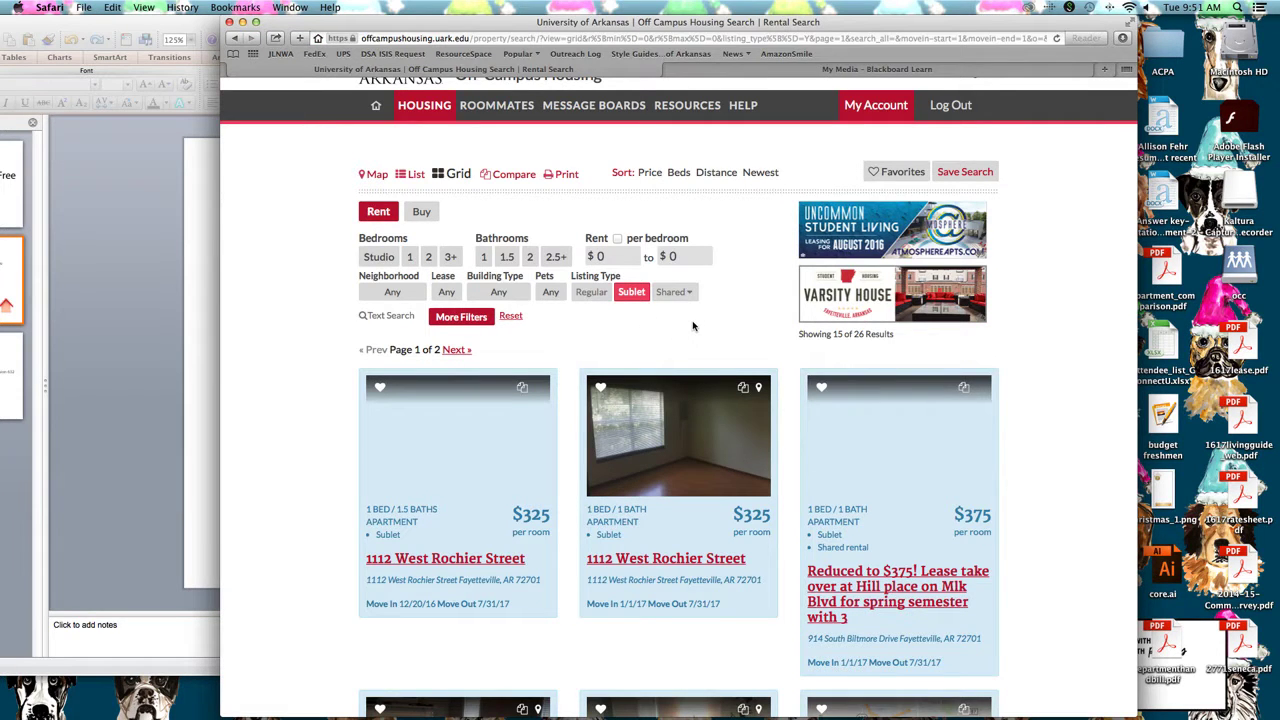
scroll(693, 326, down, 3)
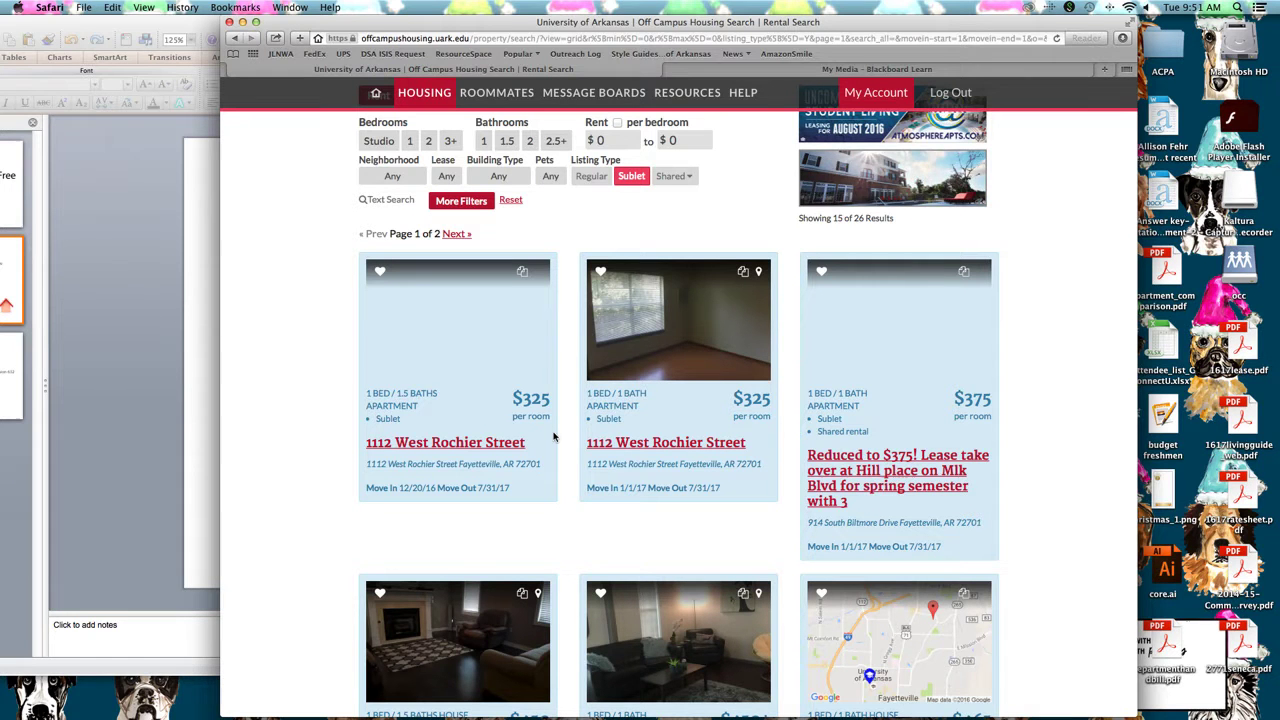
scroll(741, 386, down, 2)
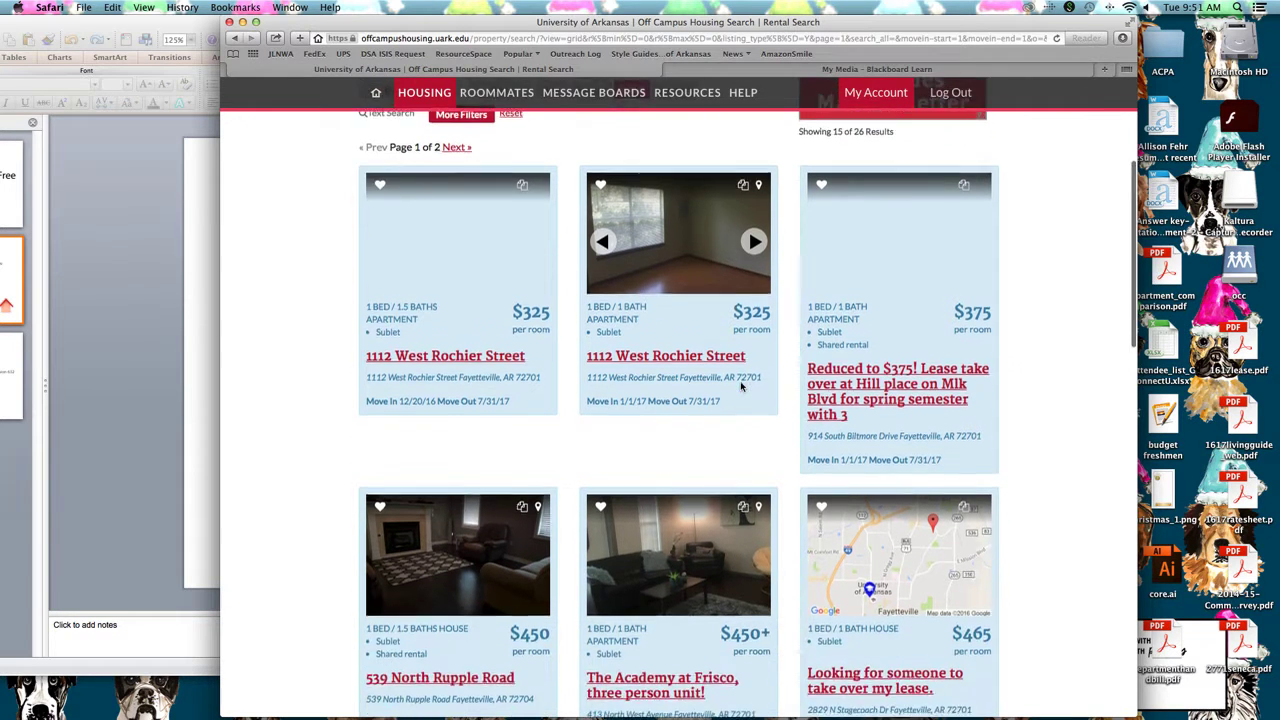
scroll(741, 386, up, 2)
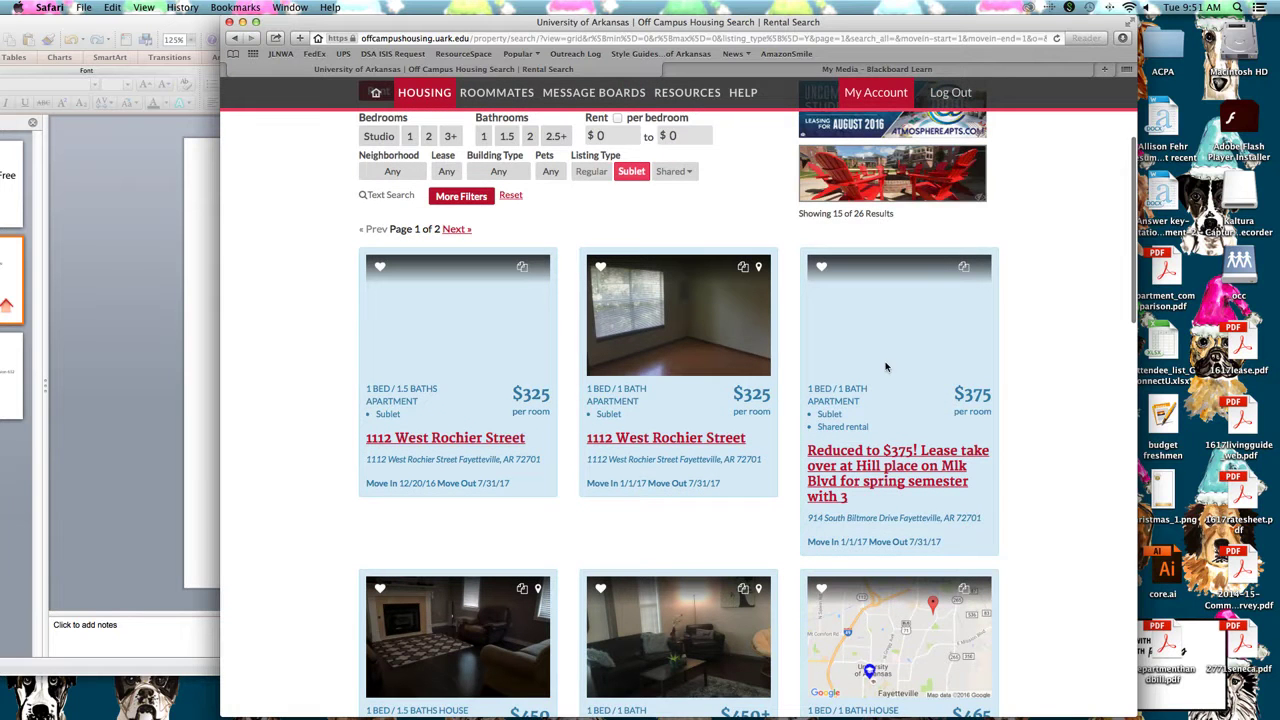
scroll(886, 366, down, 5)
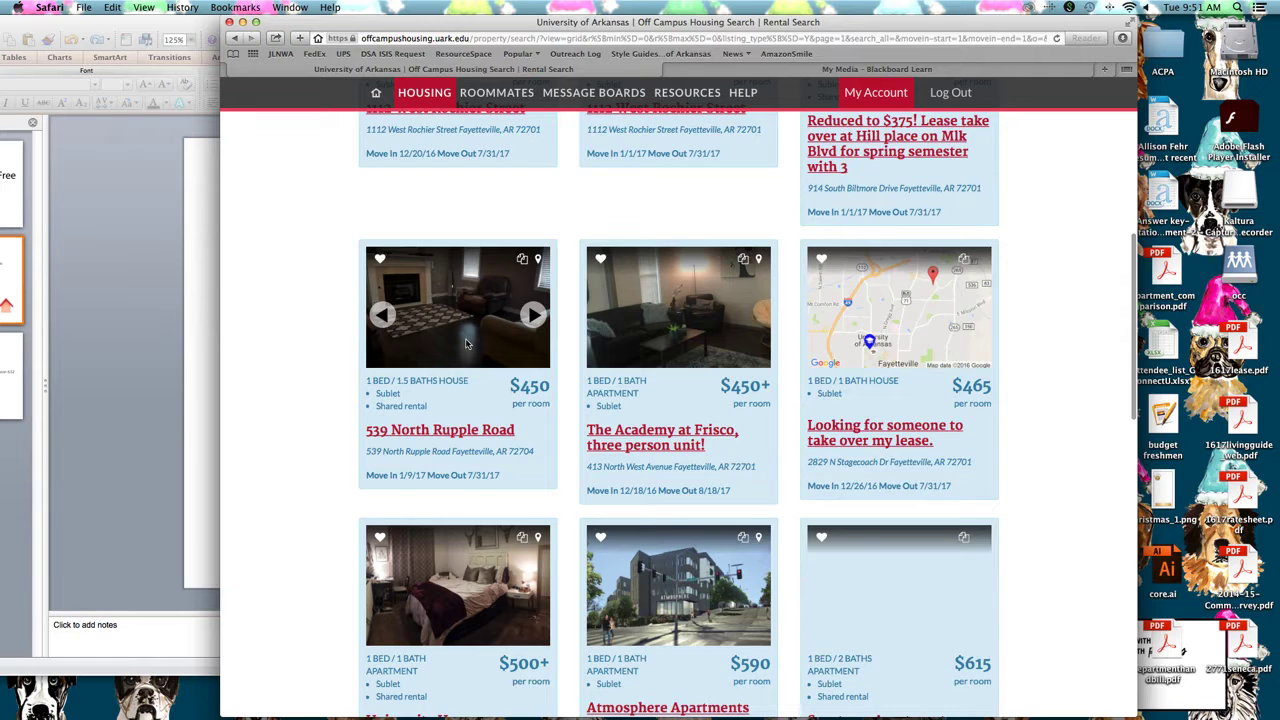
scroll(460, 342, down, 3)
scroll(644, 442, down, 4)
scroll(644, 442, down, 2)
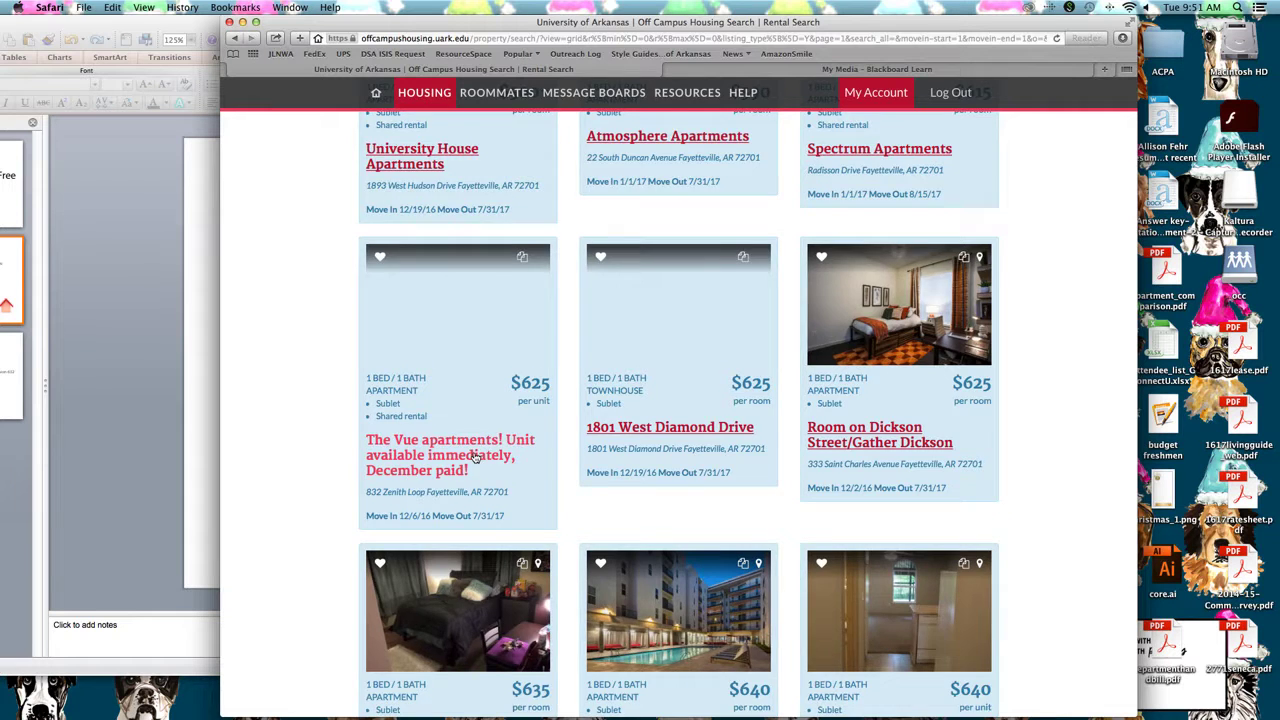
scroll(480, 490, down, 4)
Browse page 2 of the sublet results ($325 to $765), then return to the PowerPoint slides
click(546, 591)
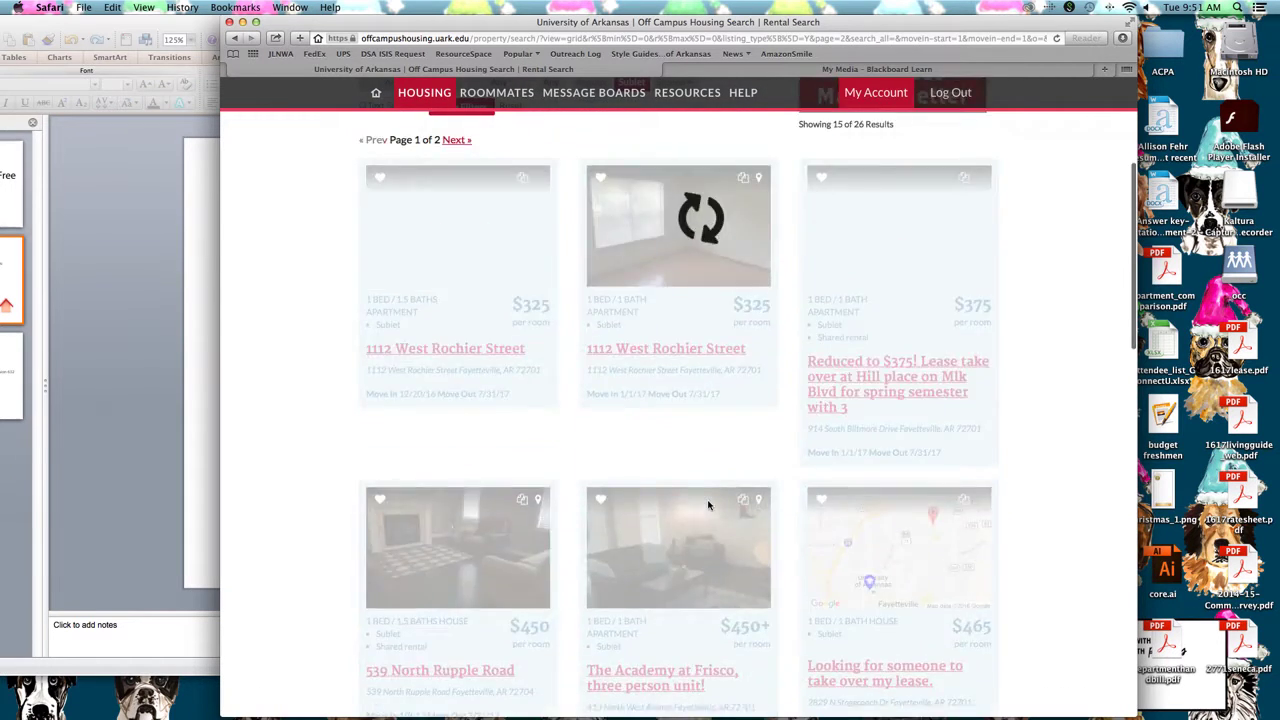
scroll(708, 505, up, 1)
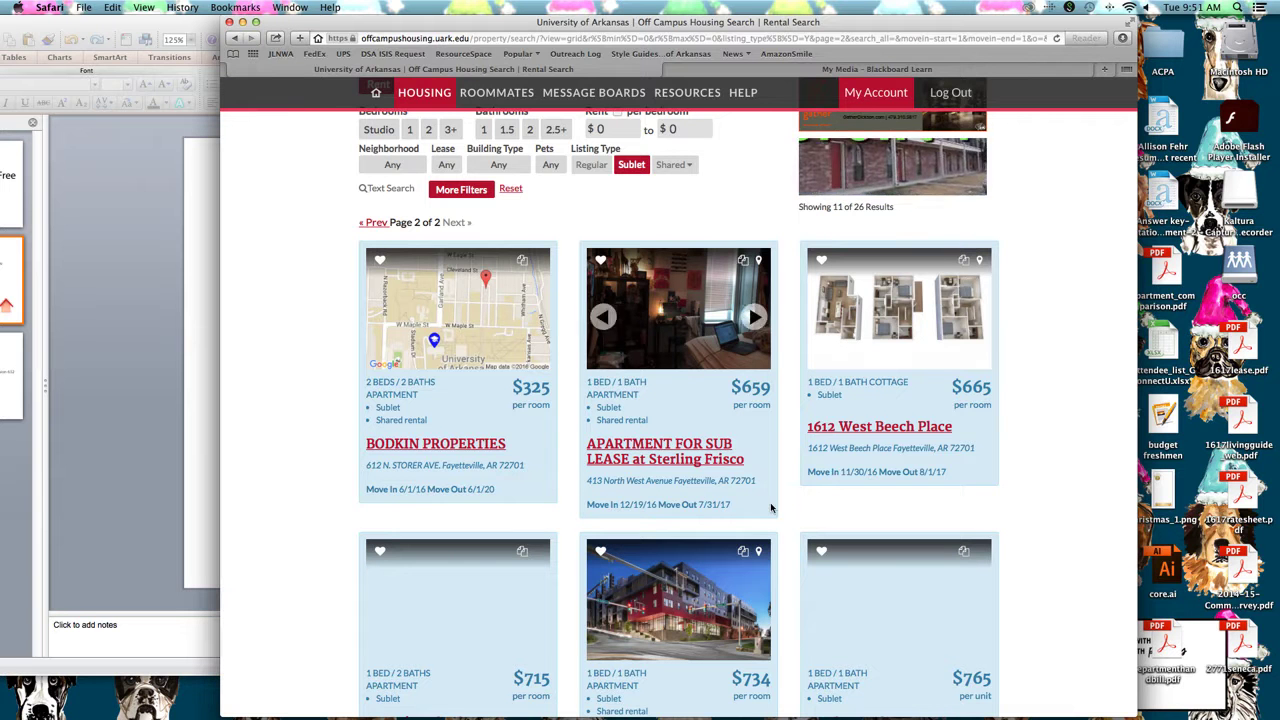
scroll(802, 483, up, 2)
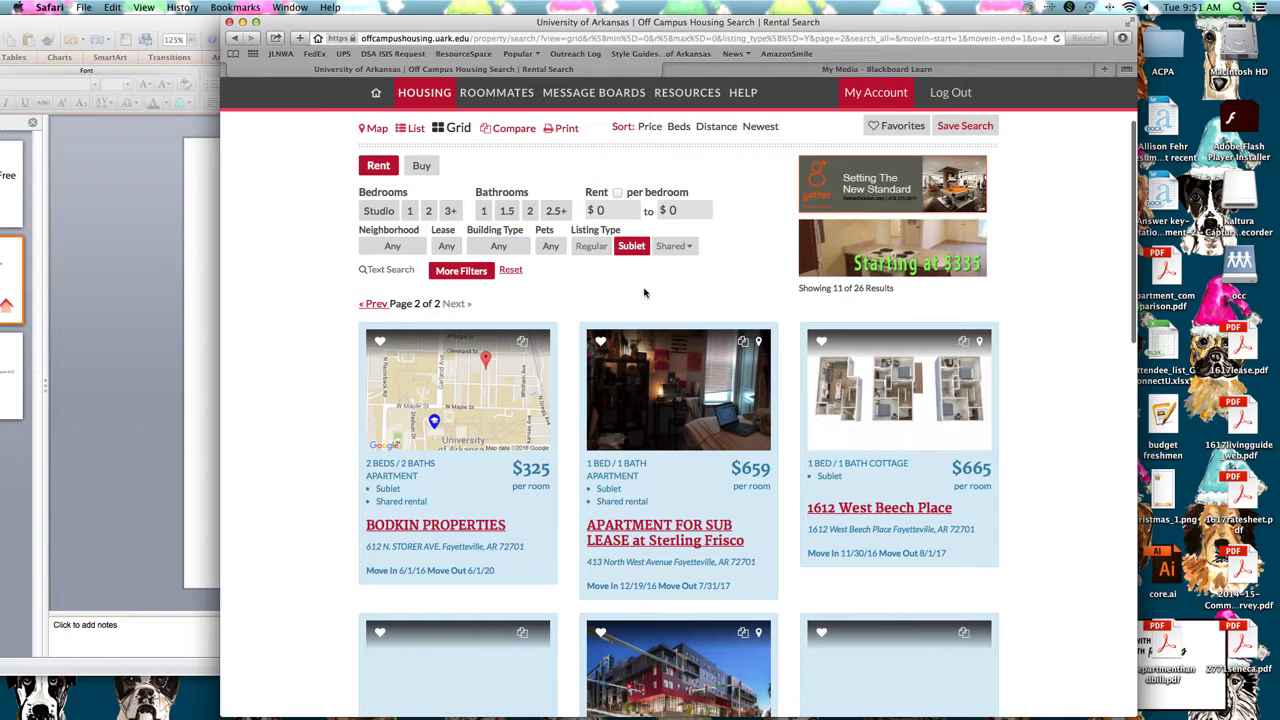
scroll(700, 330, up, 1)
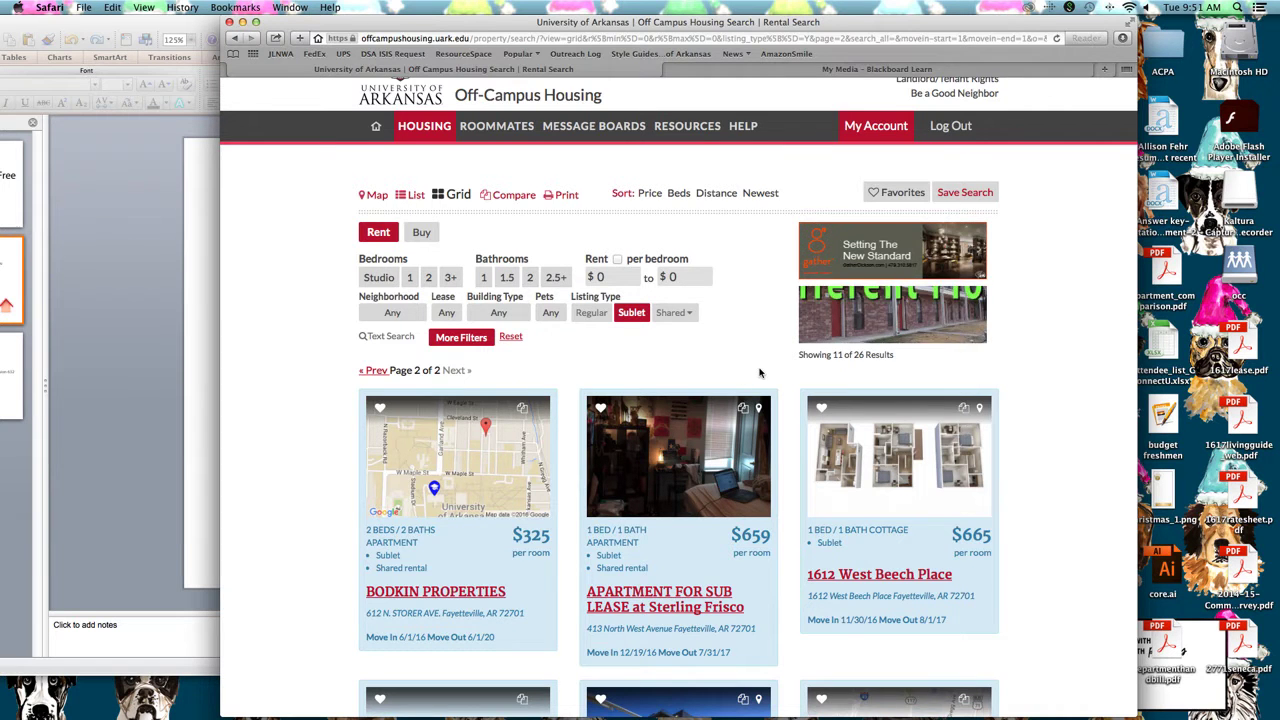
scroll(760, 370, down, 3)
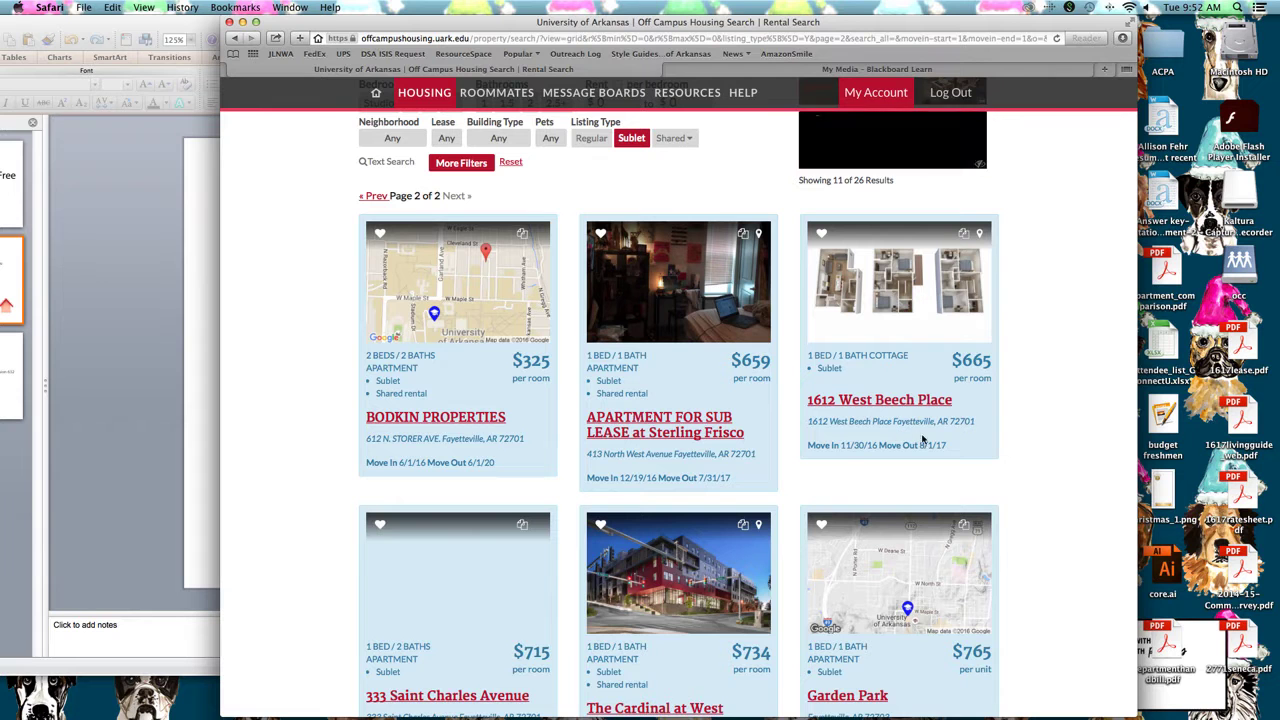
mouse_move(1198, 717)
click(740, 688)
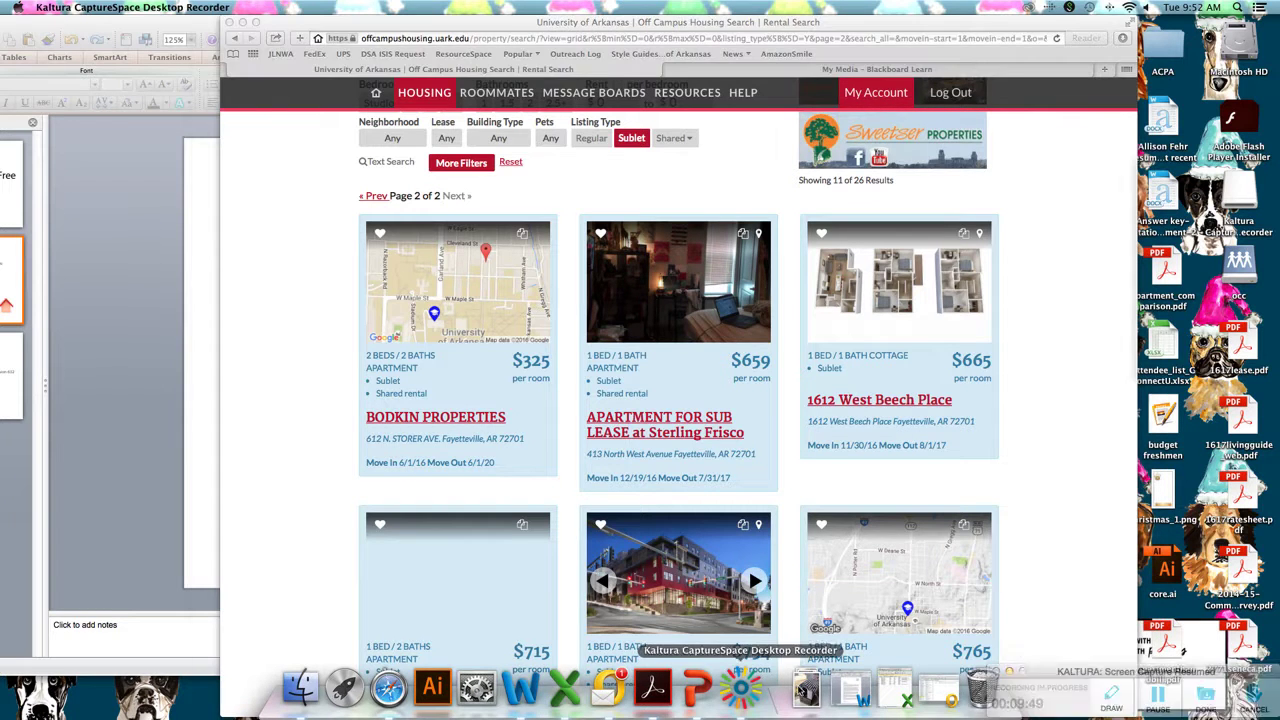